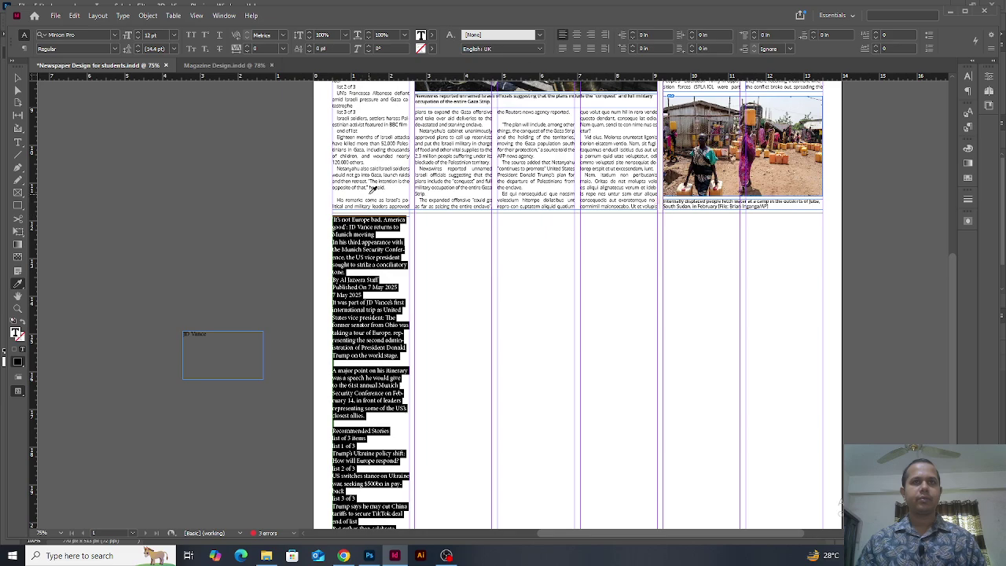
Step: Copy the body text formatting of the Gaza article onto the selected JD Vance story with the Eyedropper
{"action": "left_click", "coordinate": [375, 186]}
{"action": "left_click", "coordinate": [480, 278]}
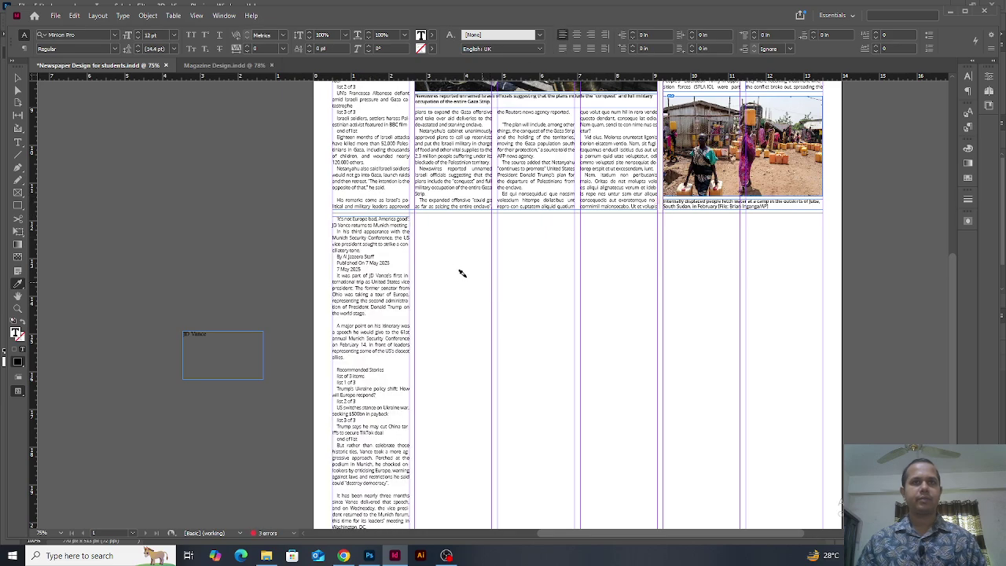
{"action": "key", "text": "v"}
Step: Remove the empty paragraphs before "His remarks come as" and "The plan will include" in the Gaza article
{"action": "double_click", "coordinate": [347, 196]}
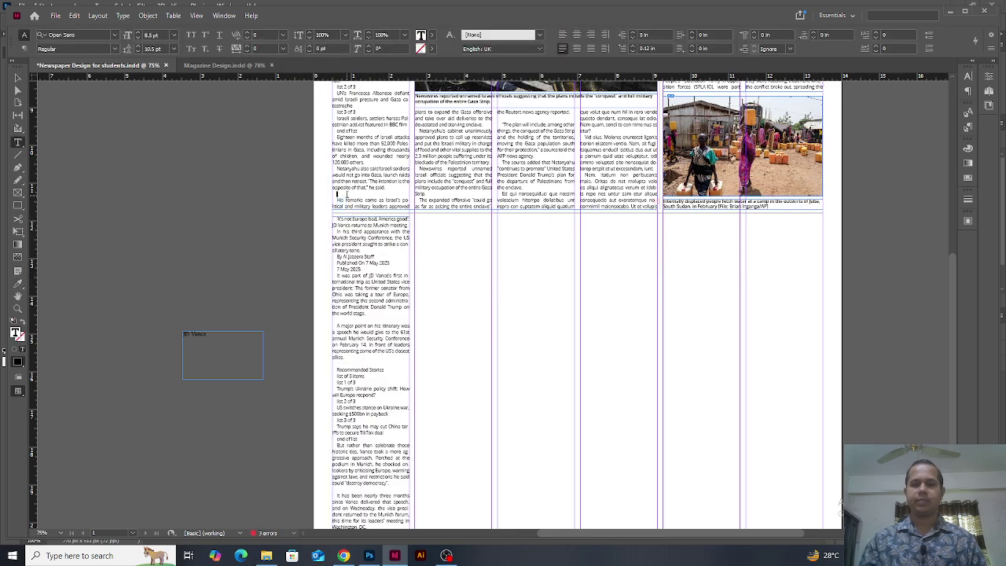
{"action": "key", "text": "BackSpace"}
{"action": "key", "text": "Escape"}
{"action": "key", "text": "ctrl+equal"}
{"action": "key", "text": "ctrl+equal"}
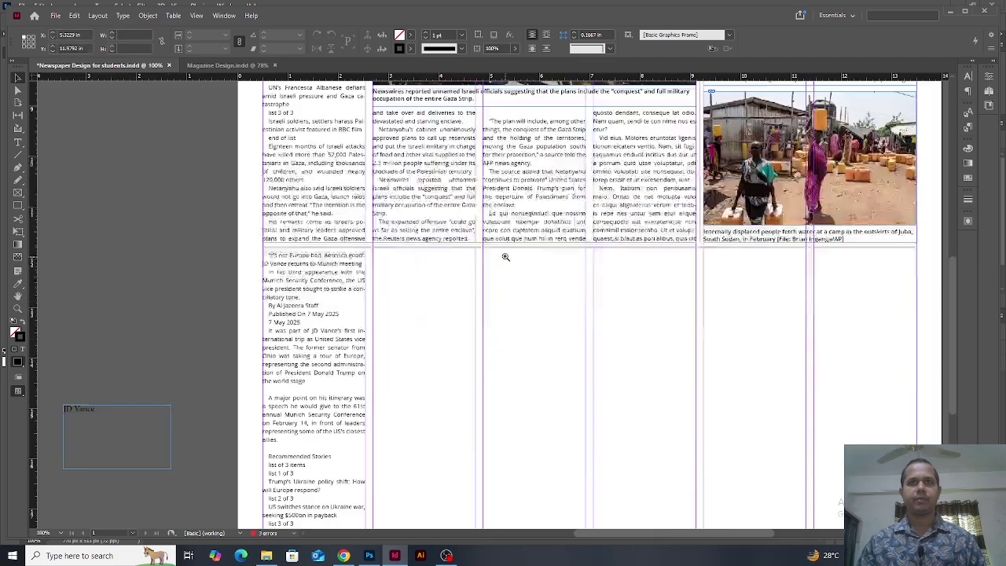
{"action": "double_click", "coordinate": [486, 130]}
{"action": "key", "text": "BackSpace"}
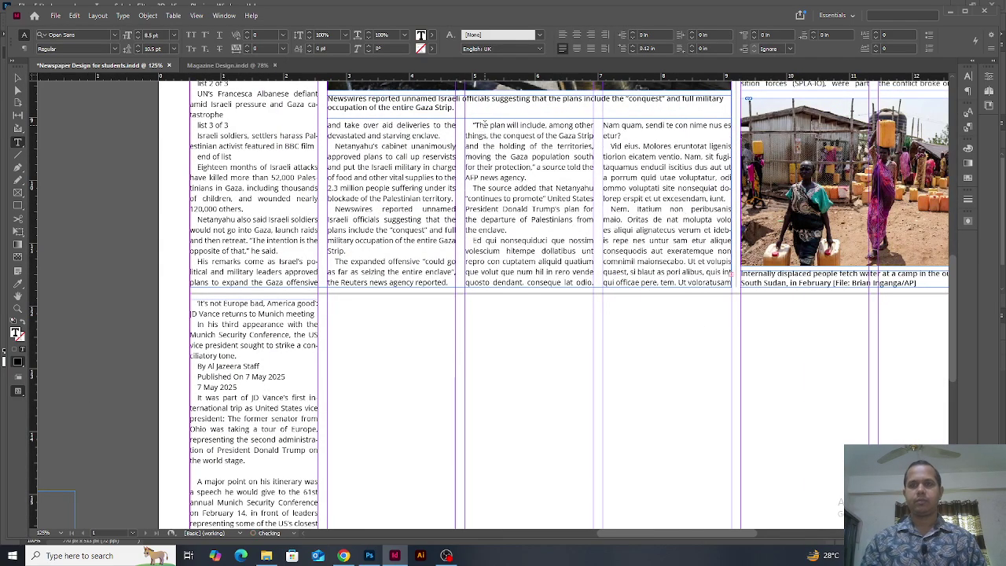
Step: Show the baseline grid and lower the upper edge of the JD Vance text frame to Y 12 in
{"action": "left_click", "coordinate": [554, 357]}
{"action": "left_click_drag", "start_coordinate": [347, 389], "coordinate": [493, 232]}
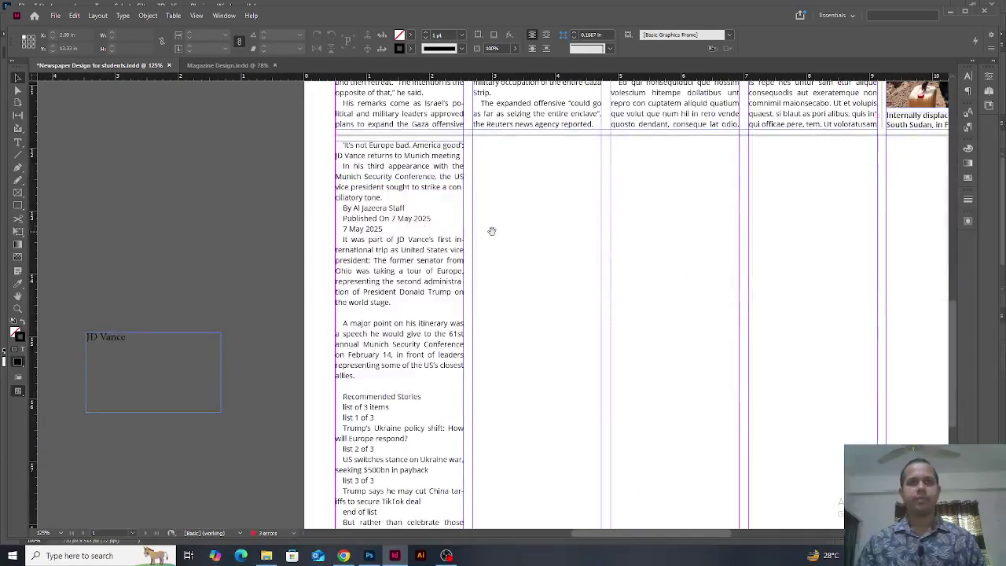
{"action": "left_click", "coordinate": [460, 188]}
{"action": "key", "text": "ctrl+alt+apostrophe"}
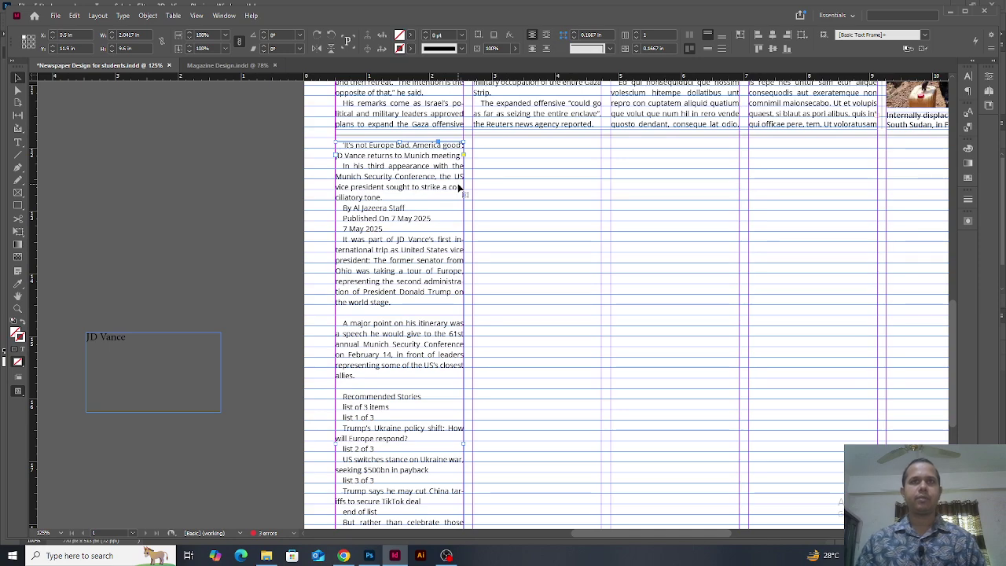
{"action": "left_click_drag", "start_coordinate": [401, 141], "coordinate": [401, 148]}
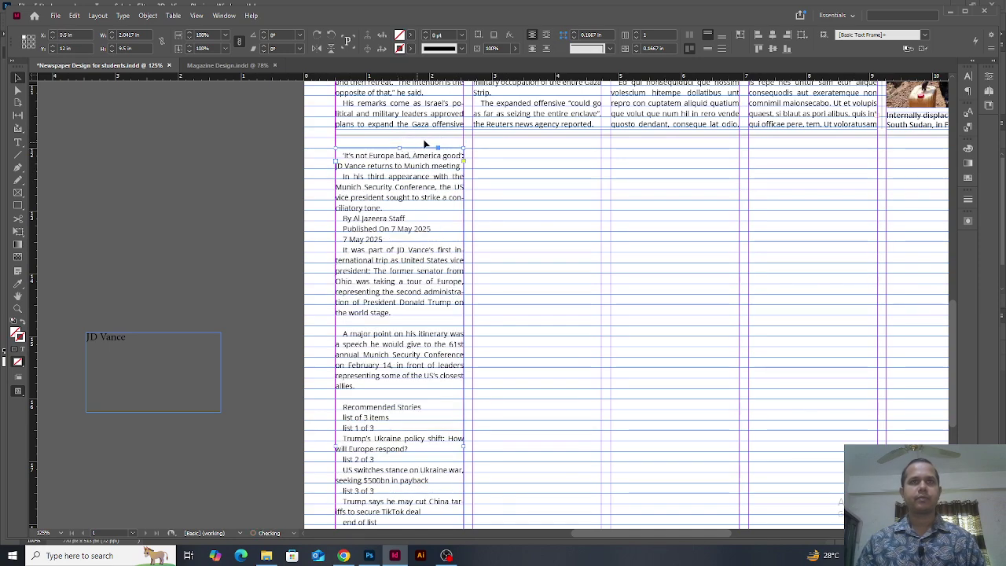
Step: Nudge the horizontal divider line above the JD Vance story down to about Y 11.83 in
{"action": "left_click", "coordinate": [424, 136]}
{"action": "key", "text": "Down"}
{"action": "key", "text": "Down"}
{"action": "key", "text": "Down"}
{"action": "key", "text": "Down"}
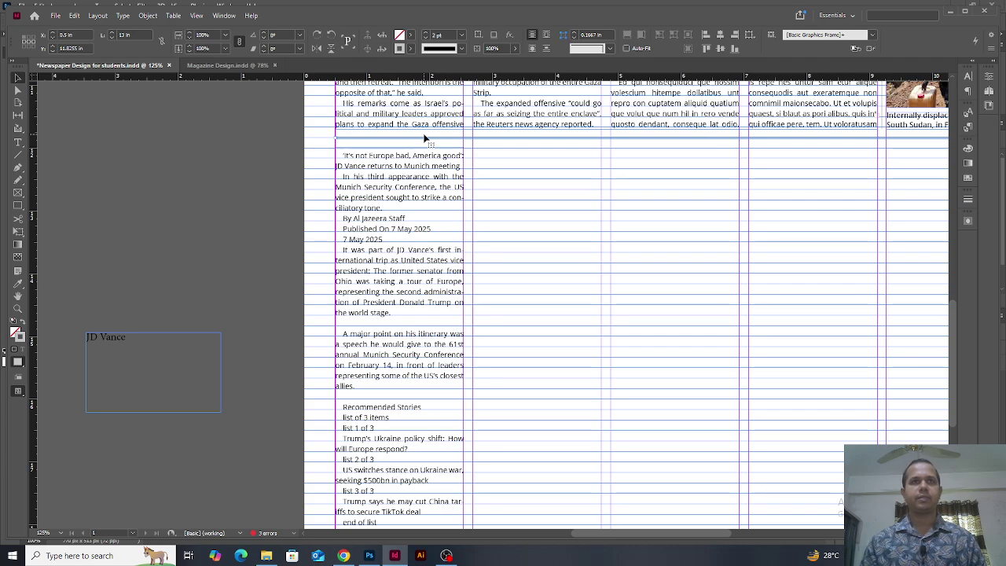
{"action": "left_click", "coordinate": [502, 194]}
Step: Release the two-line headline "'It's not Europe bad, America good'" from the baseline grid and turn off its hyphenation
{"action": "triple_click", "coordinate": [391, 166]}
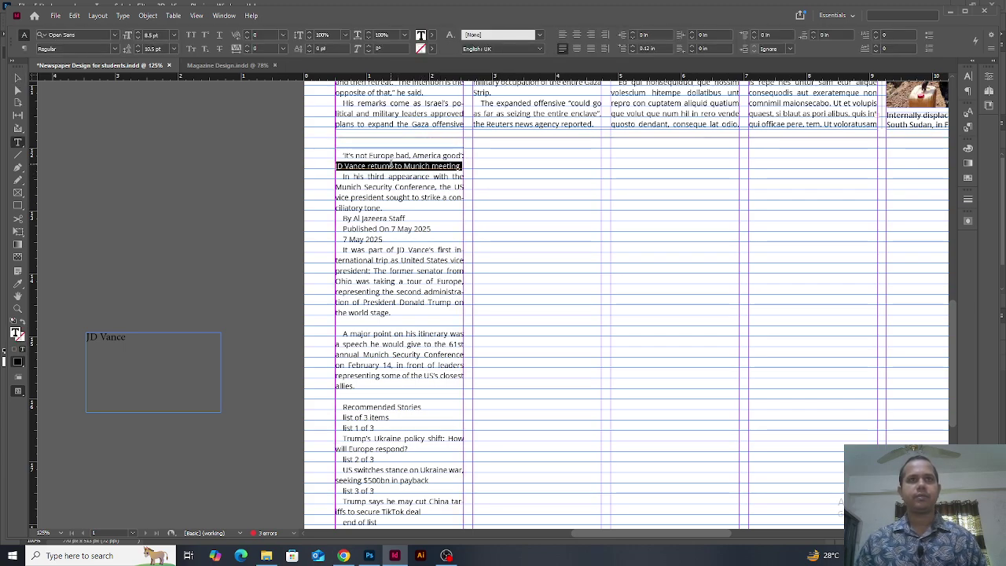
{"action": "left_click", "coordinate": [391, 166]}
{"action": "left_click_drag", "start_coordinate": [432, 184], "coordinate": [399, 221]}
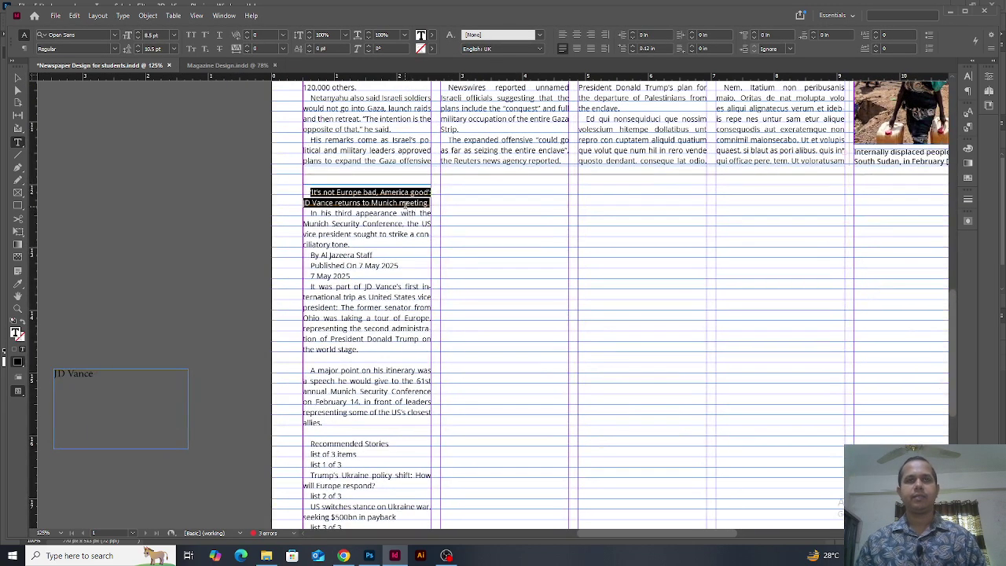
{"action": "left_click", "coordinate": [971, 92]}
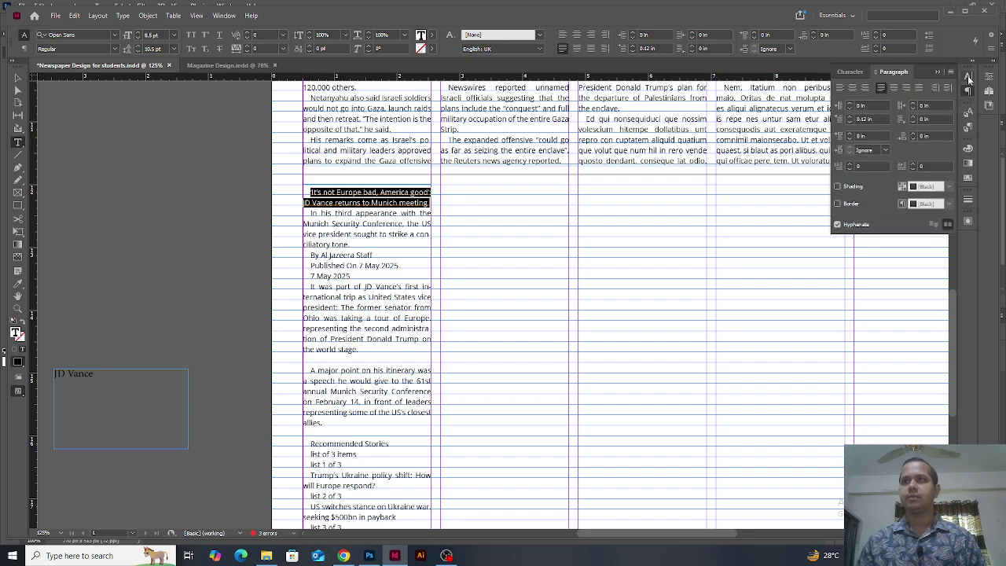
{"action": "left_click", "coordinate": [969, 79]}
{"action": "left_click", "coordinate": [892, 72]}
{"action": "left_click", "coordinate": [934, 225]}
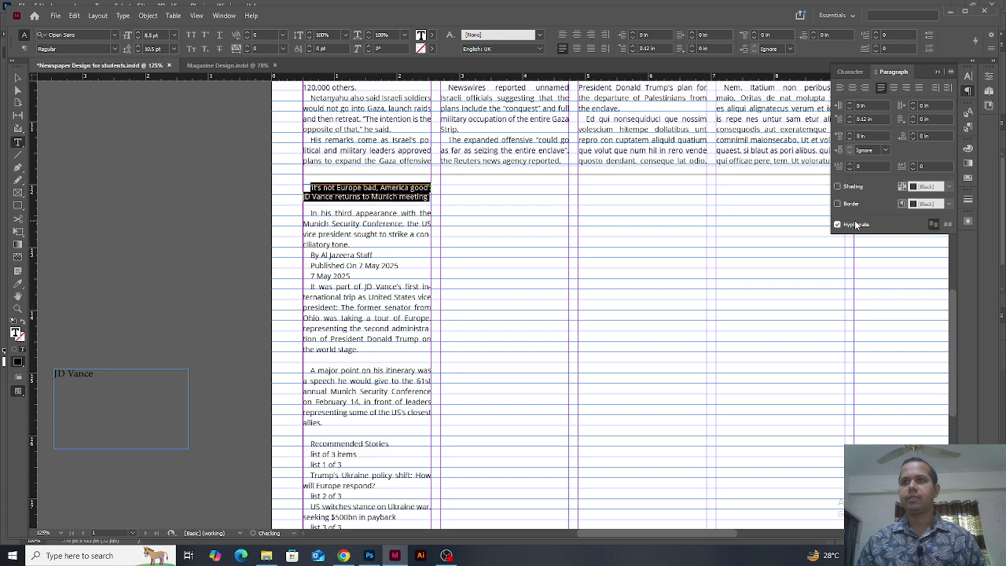
Step: Format the JD Vance headline as 22 pt, left-aligned text with Auto leading
{"action": "left_click", "coordinate": [853, 71]}
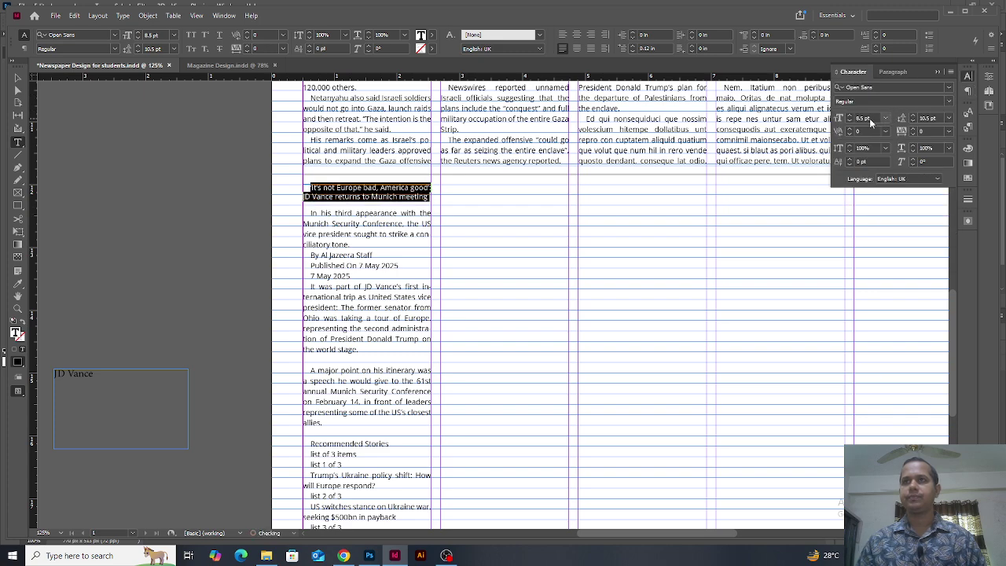
{"action": "left_click", "coordinate": [873, 119]}
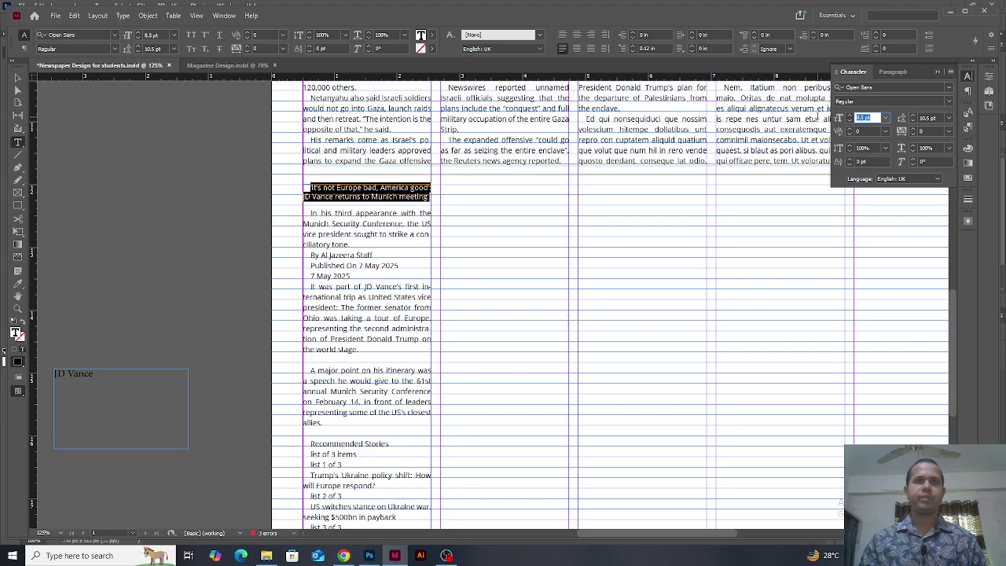
{"action": "key", "text": "Return"}
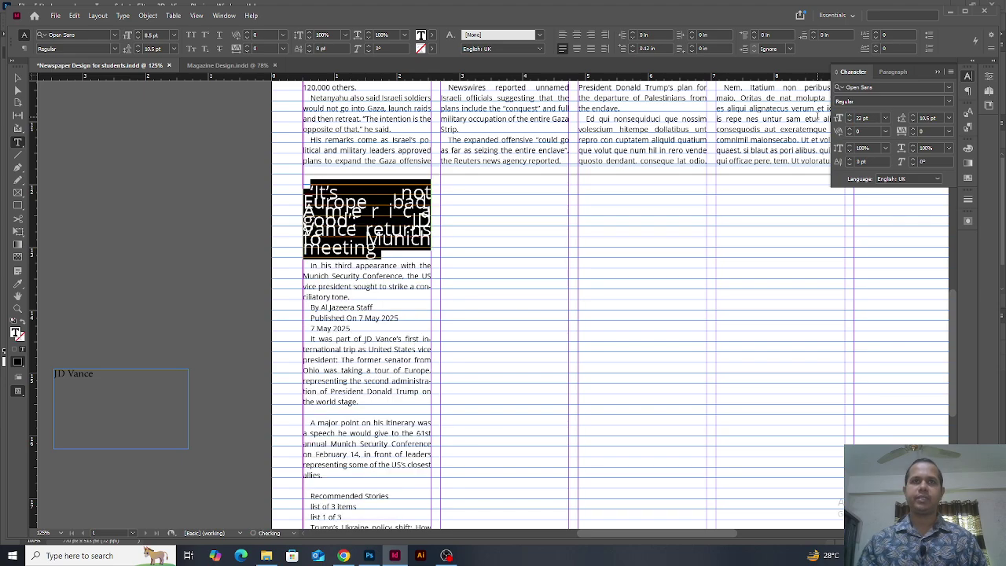
{"action": "left_click", "coordinate": [562, 36]}
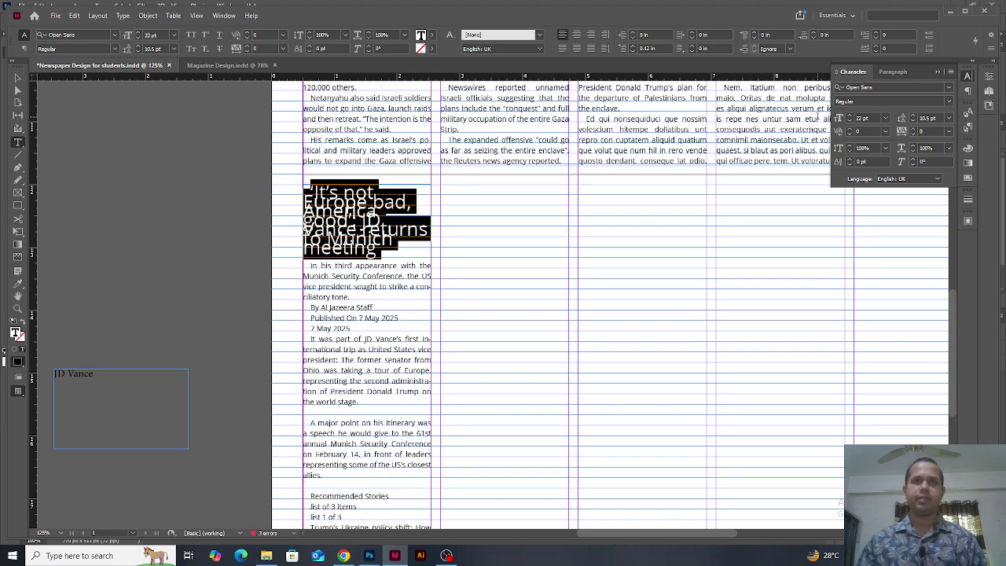
{"action": "left_click", "coordinate": [950, 119]}
{"action": "left_click", "coordinate": [934, 130]}
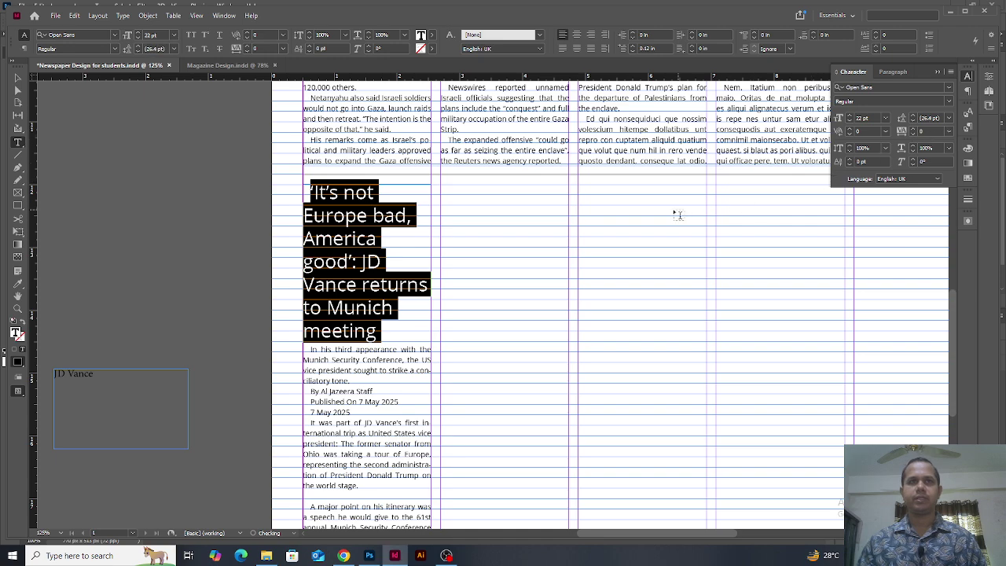
Step: Set the headline's first-line indent to 0 in
{"action": "left_click", "coordinate": [891, 72]}
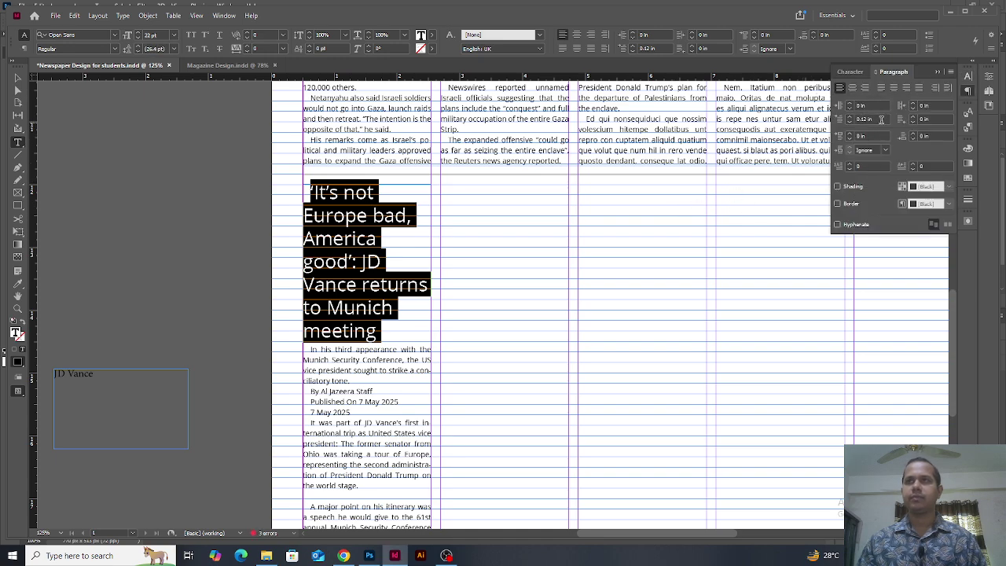
{"action": "left_click_drag", "start_coordinate": [881, 120], "coordinate": [824, 113]}
{"action": "type", "text": "0"}
{"action": "key", "text": "Return"}
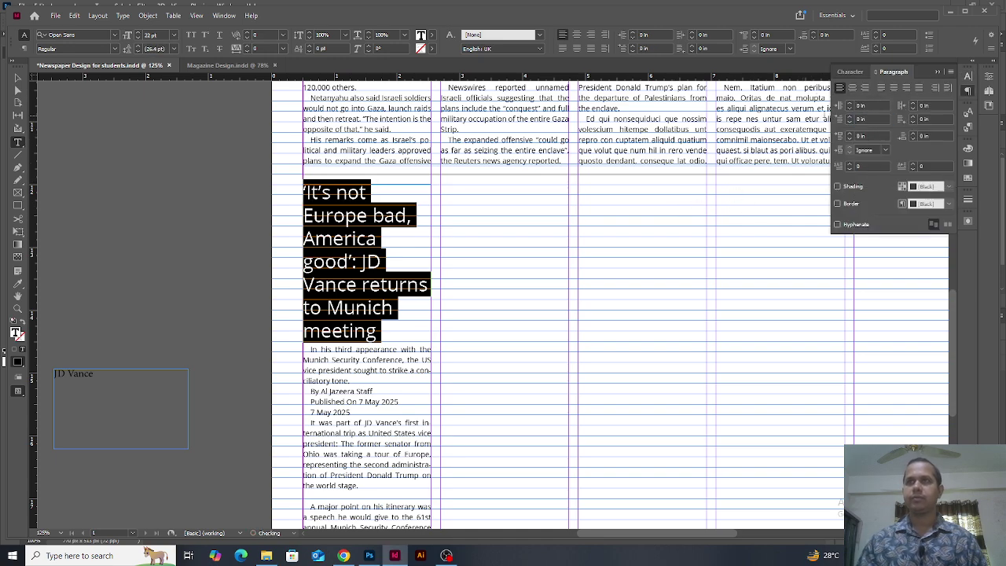
Step: Reduce the JD Vance headline's font size to 18 pt
{"action": "left_click", "coordinate": [854, 71]}
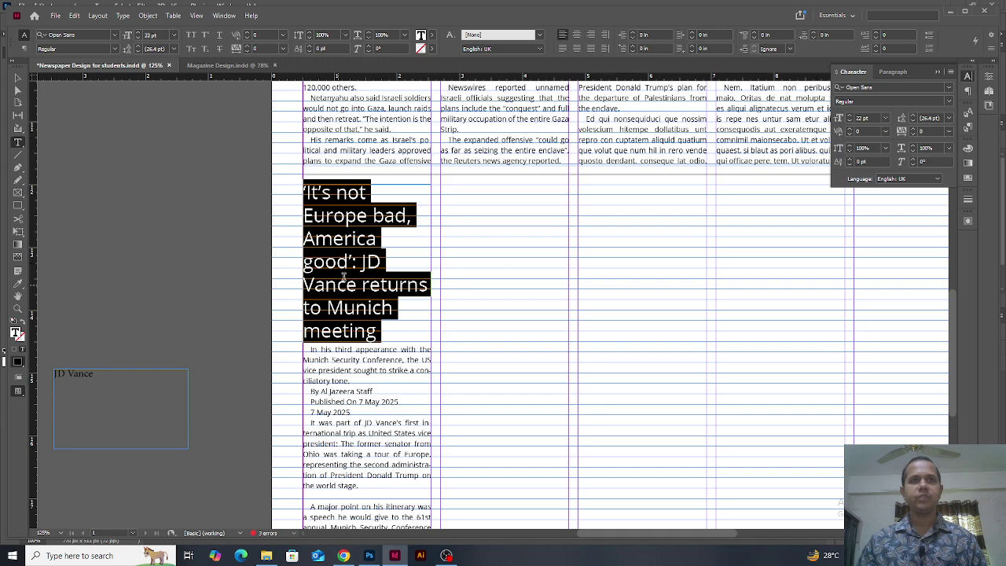
{"action": "left_click", "coordinate": [838, 118]}
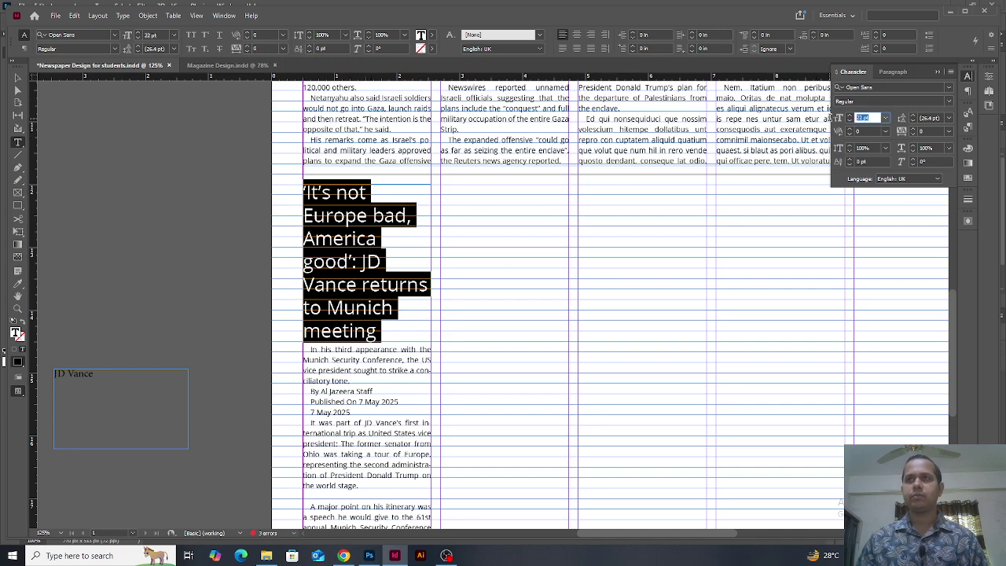
{"action": "type", "text": "18"}
{"action": "key", "text": "Return"}
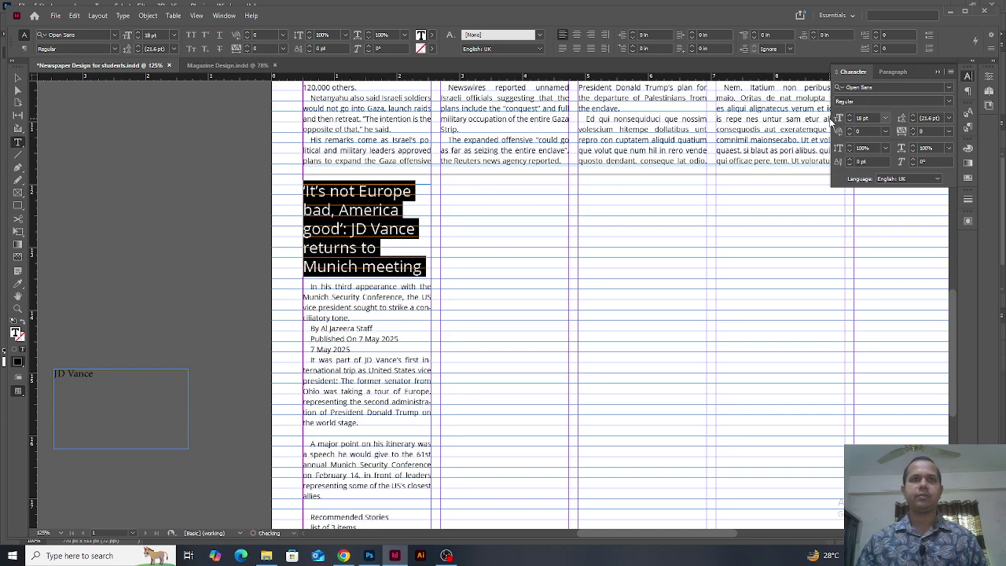
Step: Release the summary paragraph below the headline from the baseline grid and set its first-line indent to 0 in
{"action": "left_click", "coordinate": [346, 297]}
{"action": "triple_click", "coordinate": [346, 297]}
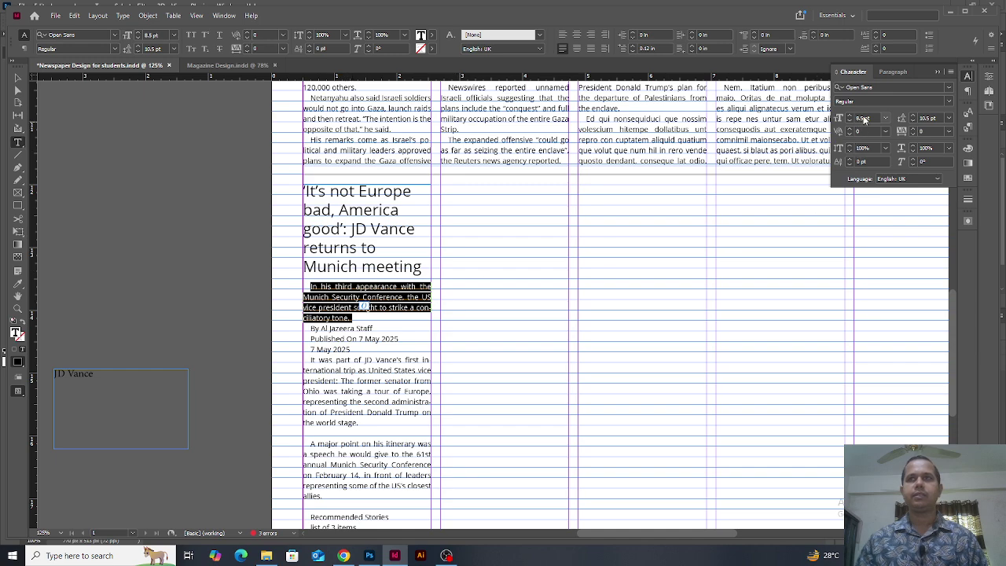
{"action": "left_click", "coordinate": [893, 72]}
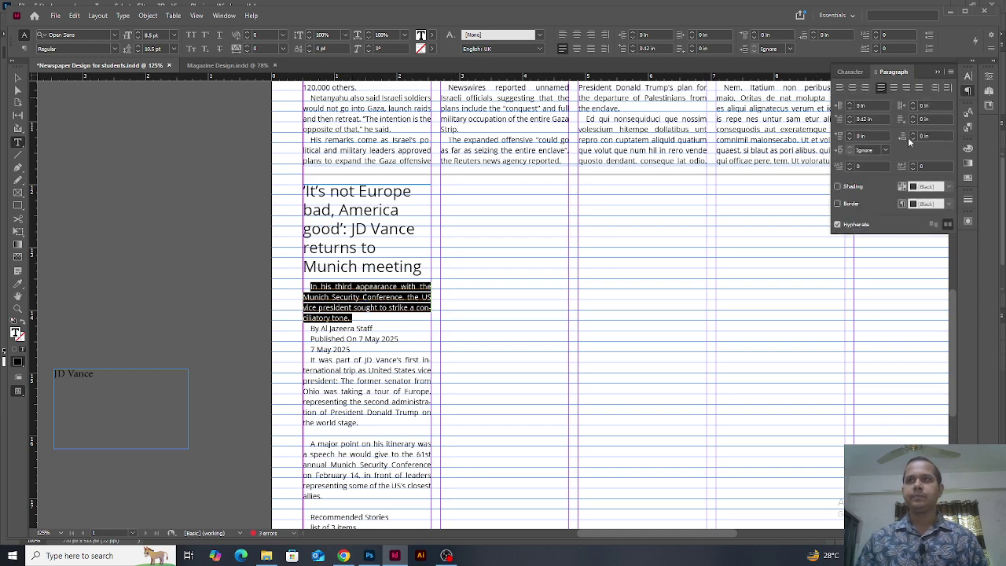
{"action": "left_click", "coordinate": [935, 226]}
{"action": "left_click_drag", "start_coordinate": [881, 121], "coordinate": [835, 121]}
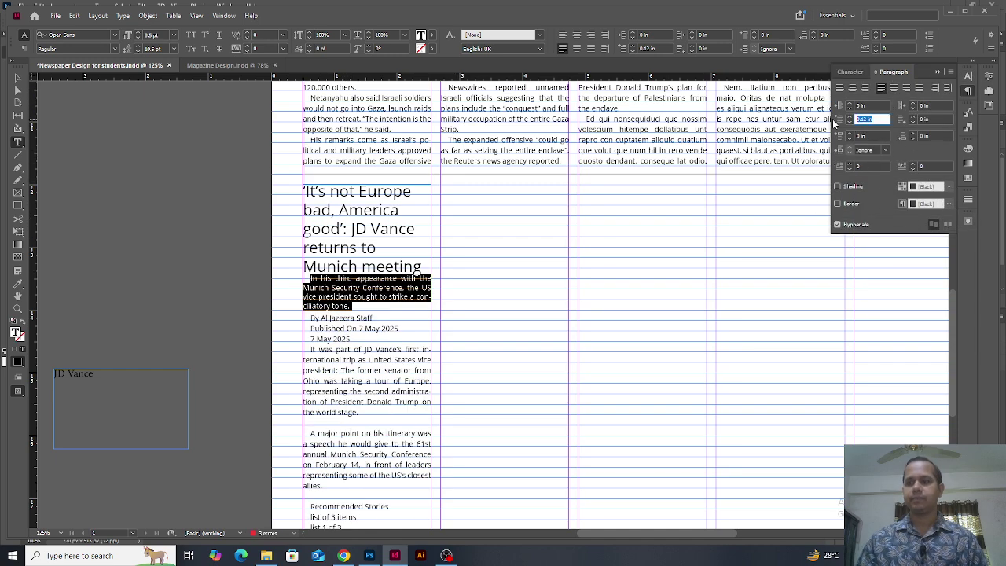
{"action": "type", "text": "0"}
{"action": "key", "text": "Return"}
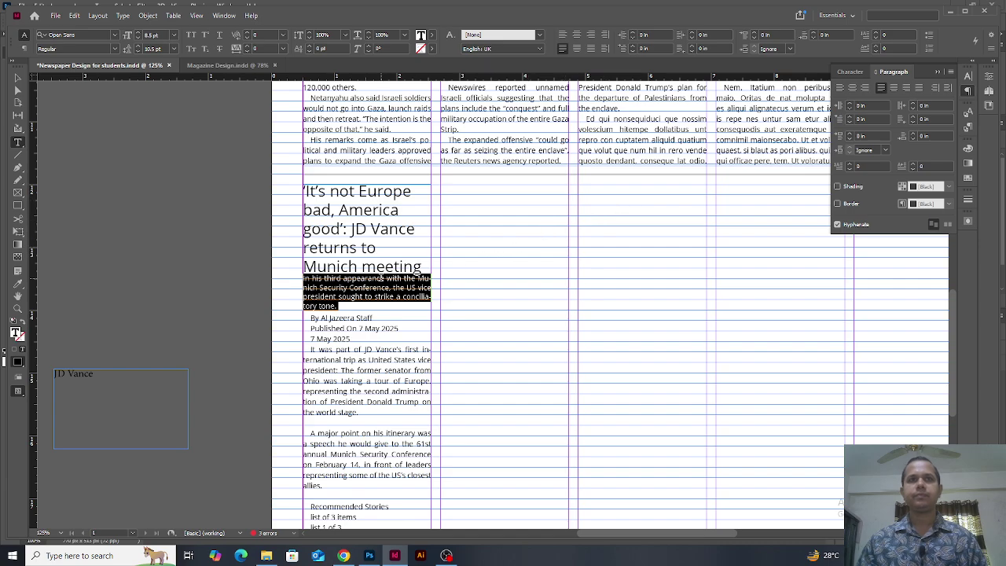
Step: Insert an empty line above the summary paragraph and set the paragraph to 12 pt with Auto leading
{"action": "left_click", "coordinate": [301, 278]}
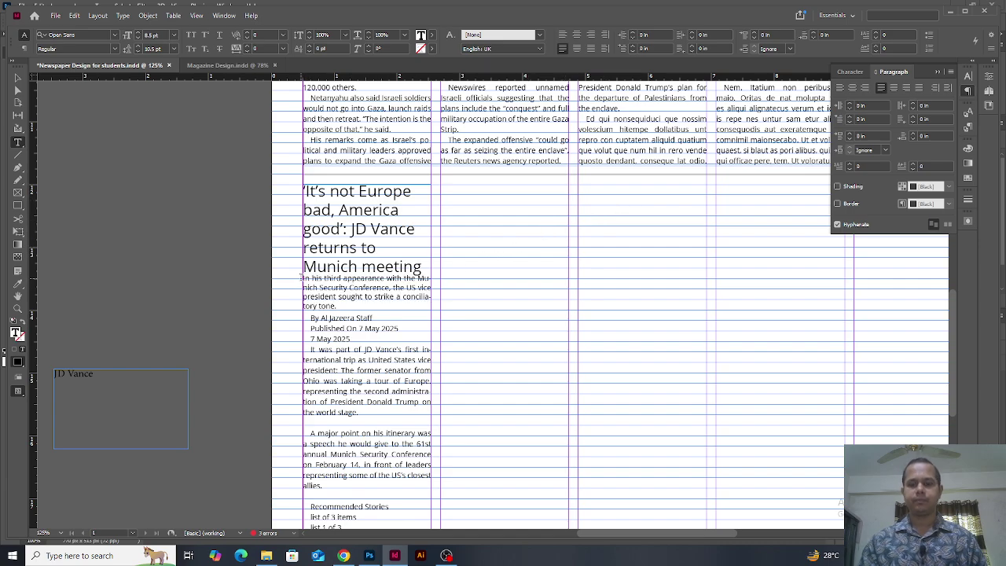
{"action": "key", "text": "Return"}
{"action": "key", "text": "ctrl+shift+Down"}
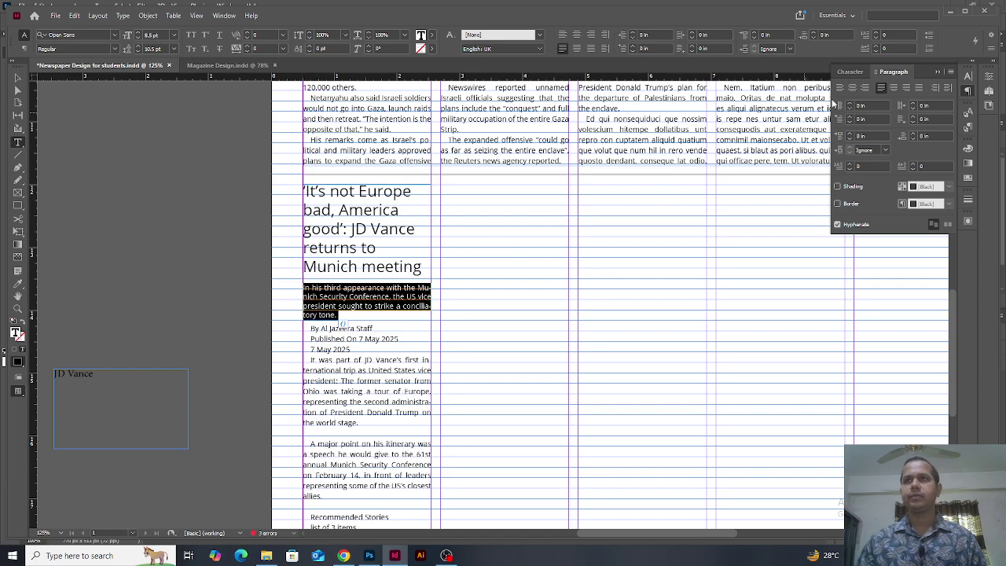
{"action": "left_click", "coordinate": [849, 73]}
{"action": "left_click", "coordinate": [879, 119]}
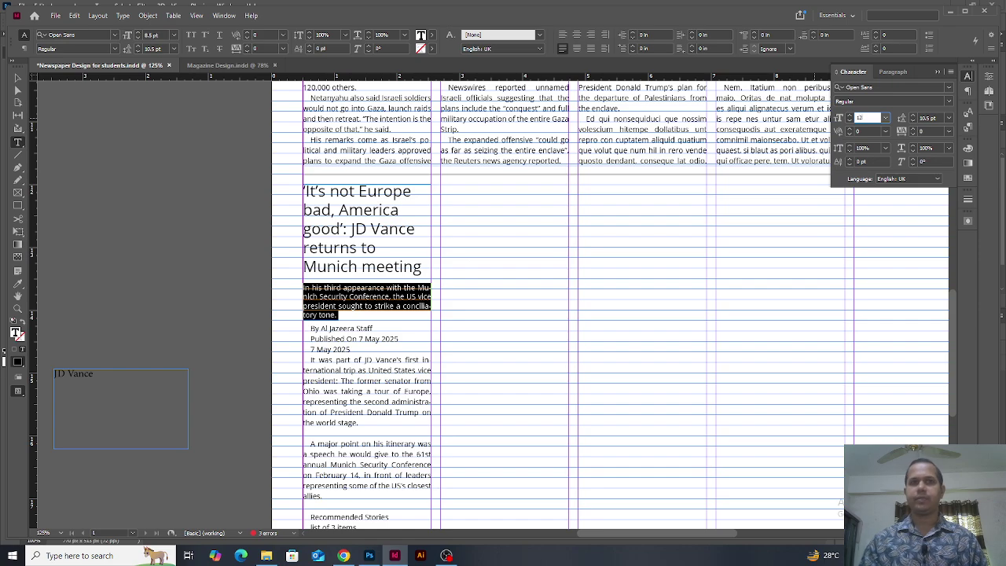
{"action": "key", "text": "Return"}
{"action": "left_click", "coordinate": [953, 119]}
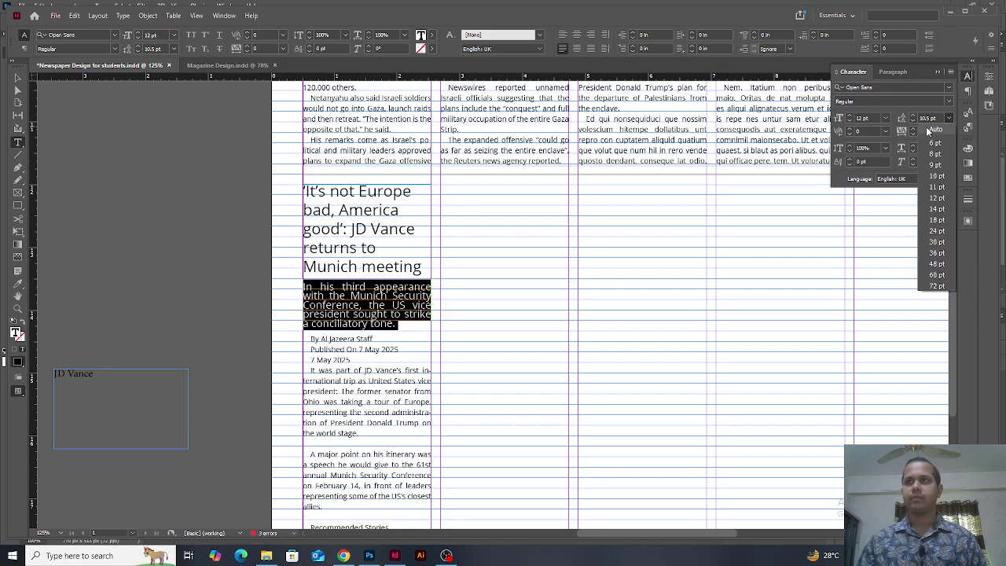
{"action": "left_click", "coordinate": [930, 133]}
Step: Left-align the summary paragraph below the headline
{"action": "left_click", "coordinate": [361, 273]}
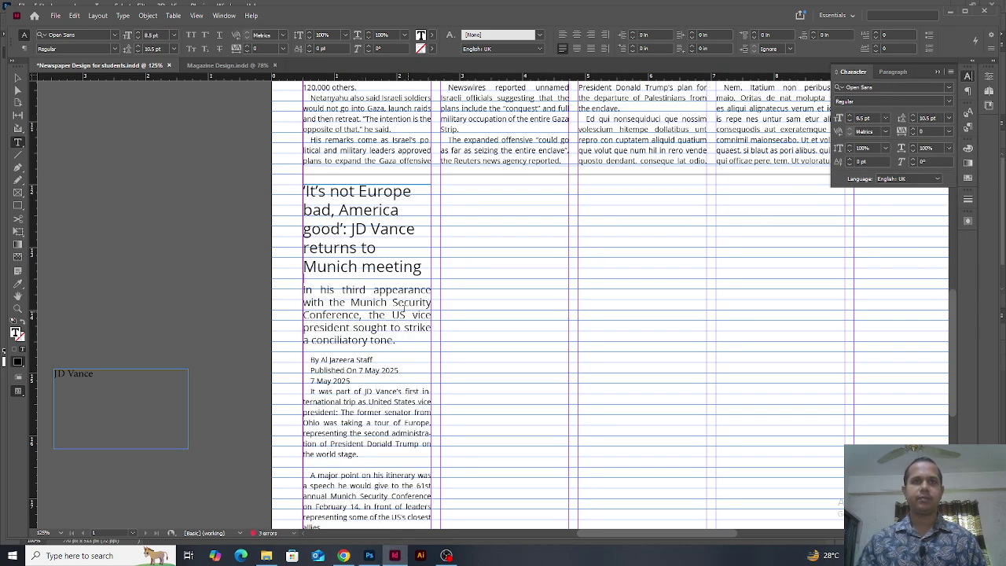
{"action": "left_click", "coordinate": [402, 308]}
{"action": "key", "text": "ctrl+shift+l"}
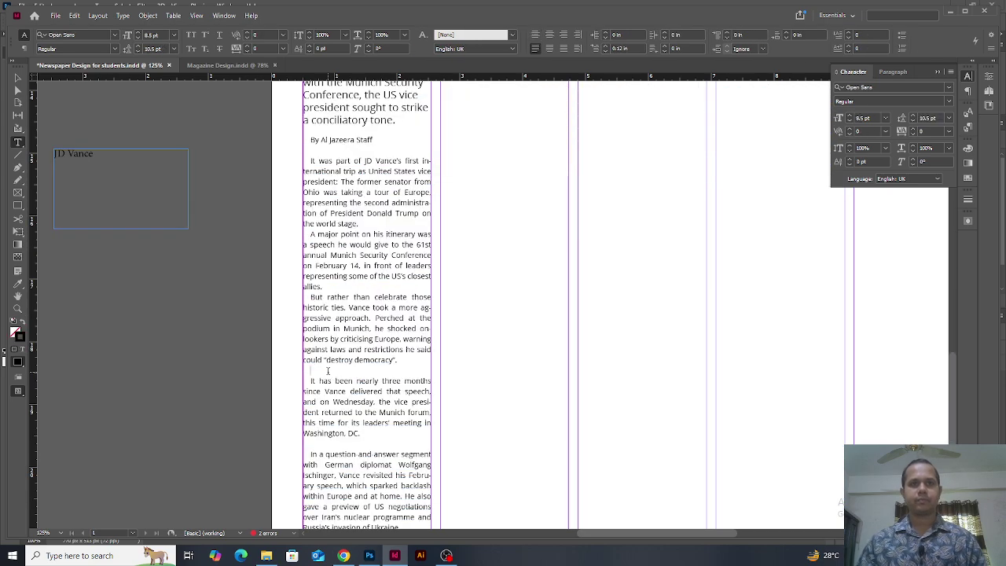
Step: Remove the empty paragraphs before "It has been nearly three months" and "In a question-and-answer segment" in the JD Vance story
{"action": "left_click", "coordinate": [316, 373]}
{"action": "key", "text": "BackSpace"}
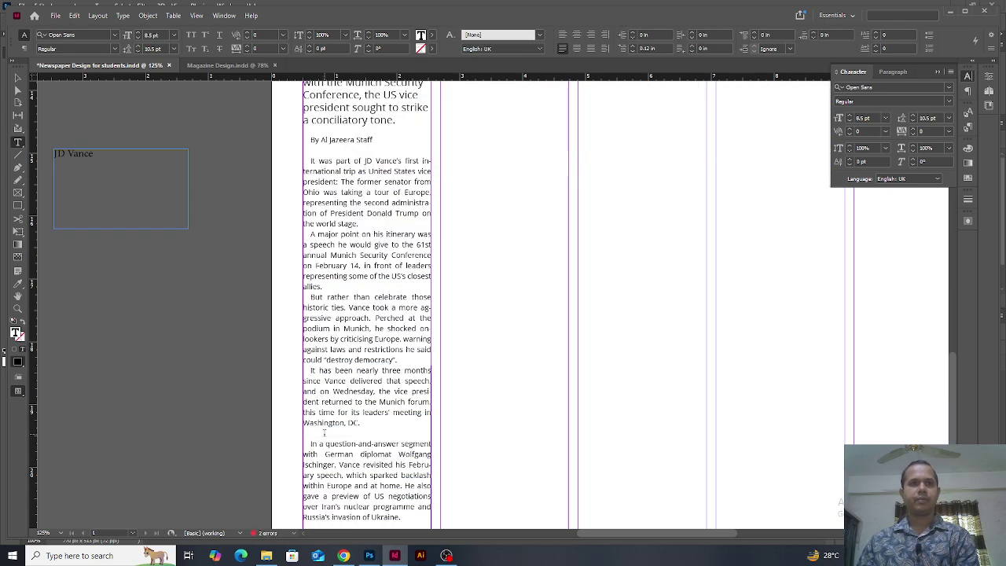
{"action": "left_click", "coordinate": [324, 433]}
{"action": "key", "text": "BackSpace"}
{"action": "scroll", "coordinate": [354, 396], "scroll_direction": "down", "scroll_amount": 3}
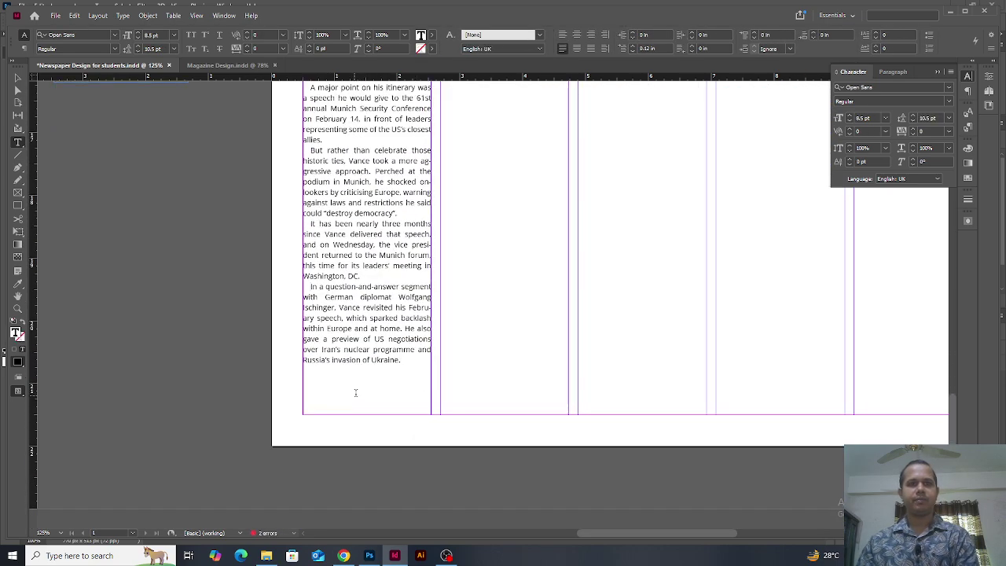
{"action": "scroll", "coordinate": [355, 393], "scroll_direction": "up", "scroll_amount": 5}
{"action": "key", "text": "Escape"}
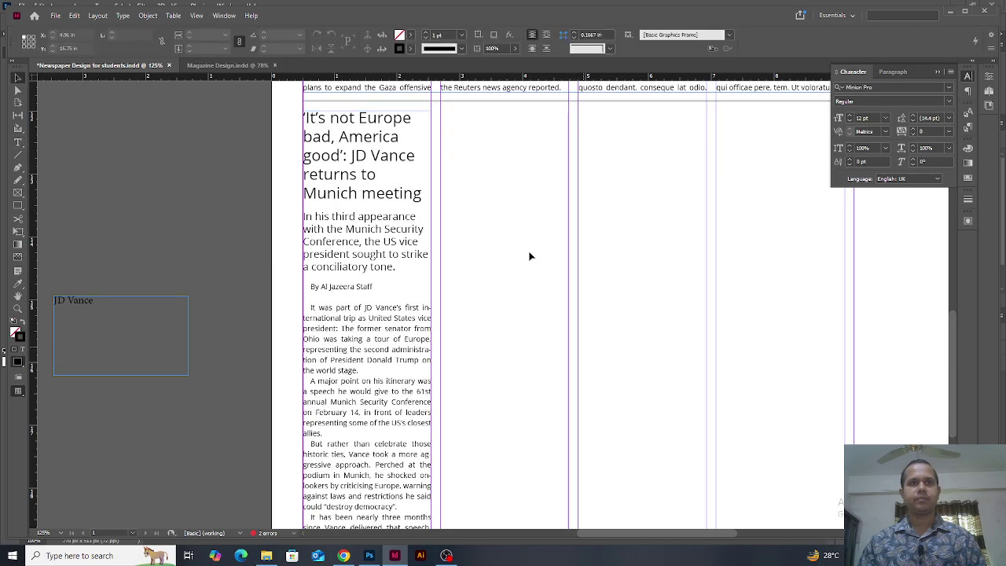
Step: Copy the "Reuters" byline and first paragraph of the Gaza story into a new text frame on the pasteboard beside the JD Vance story
{"action": "scroll", "coordinate": [530, 257], "scroll_direction": "up", "scroll_amount": 12}
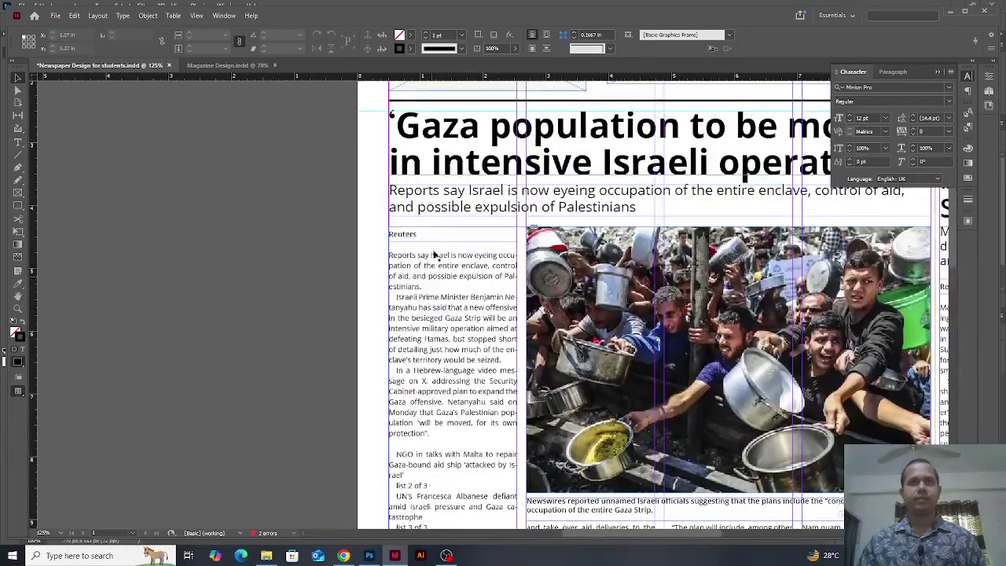
{"action": "double_click", "coordinate": [431, 246]}
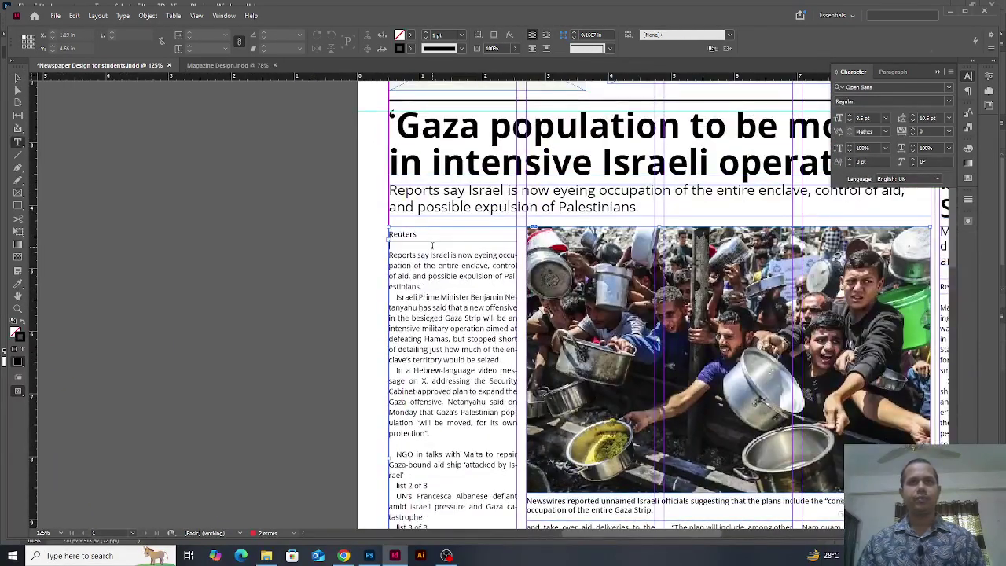
{"action": "left_click_drag", "start_coordinate": [424, 286], "coordinate": [339, 238]}
{"action": "key", "text": "ctrl+c"}
{"action": "left_click", "coordinate": [313, 292]}
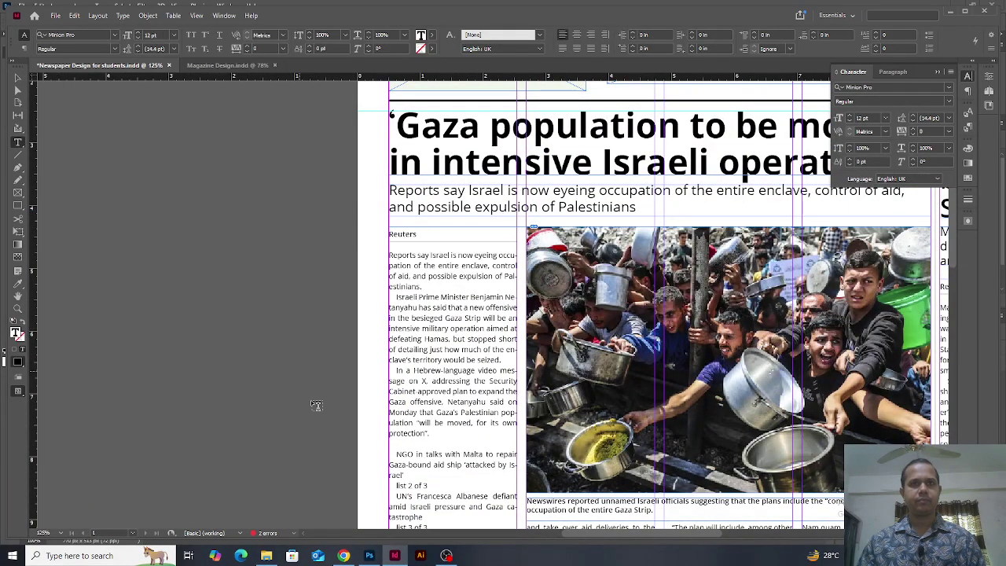
{"action": "scroll", "coordinate": [310, 400], "scroll_direction": "down", "scroll_amount": 13}
{"action": "scroll", "coordinate": [332, 261], "scroll_direction": "left", "scroll_amount": 2}
{"action": "left_click_drag", "start_coordinate": [249, 189], "coordinate": [415, 260]}
{"action": "key", "text": "ctrl+v"}
Step: Apply the pasteboard "Reuters" byline's formatting to "By Al Jazeera Staff" with the Eyedropper tool
{"action": "triple_click", "coordinate": [539, 283]}
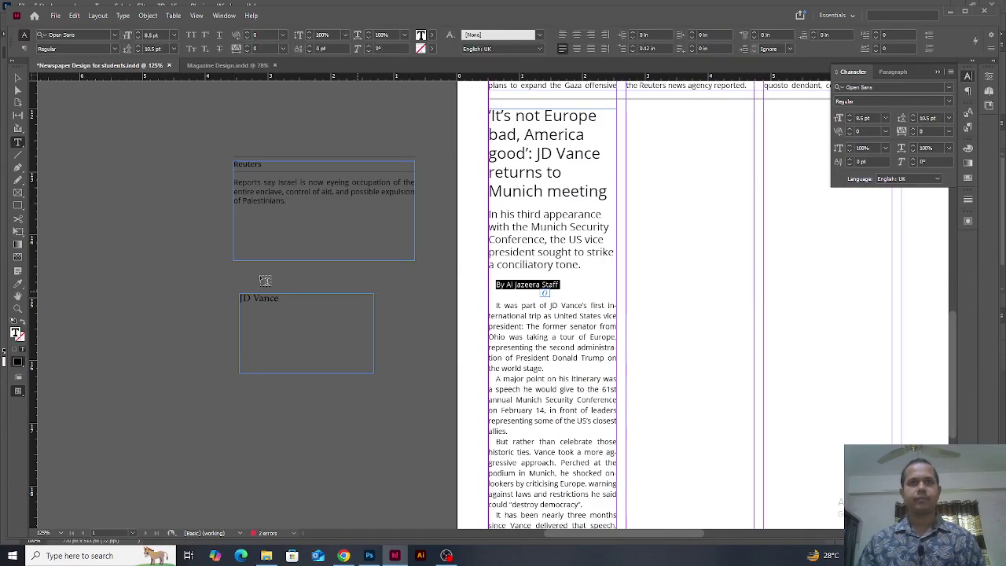
{"action": "left_click", "coordinate": [18, 285]}
{"action": "left_click", "coordinate": [247, 163]}
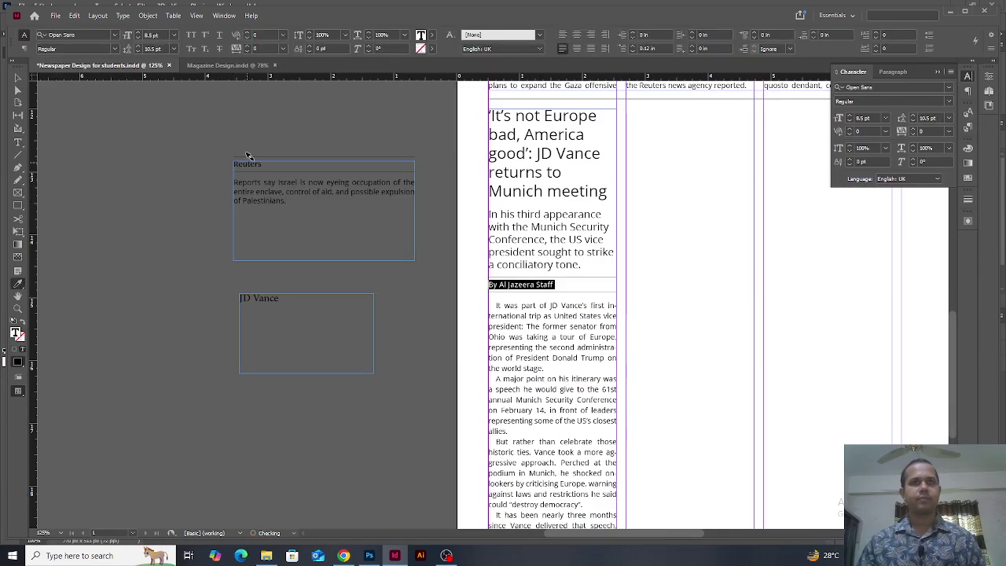
{"action": "key", "text": "v"}
Step: Set the first-line indent of the JD Vance story's opening body paragraph to 0 in
{"action": "left_click", "coordinate": [513, 311]}
{"action": "triple_click", "coordinate": [511, 305]}
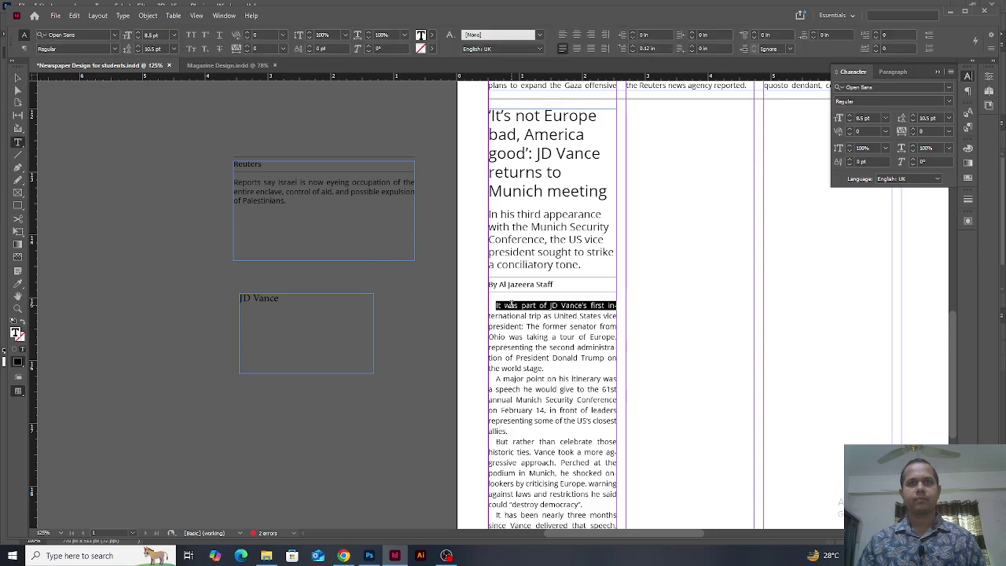
{"action": "left_click_drag", "start_coordinate": [657, 48], "coordinate": [592, 51]}
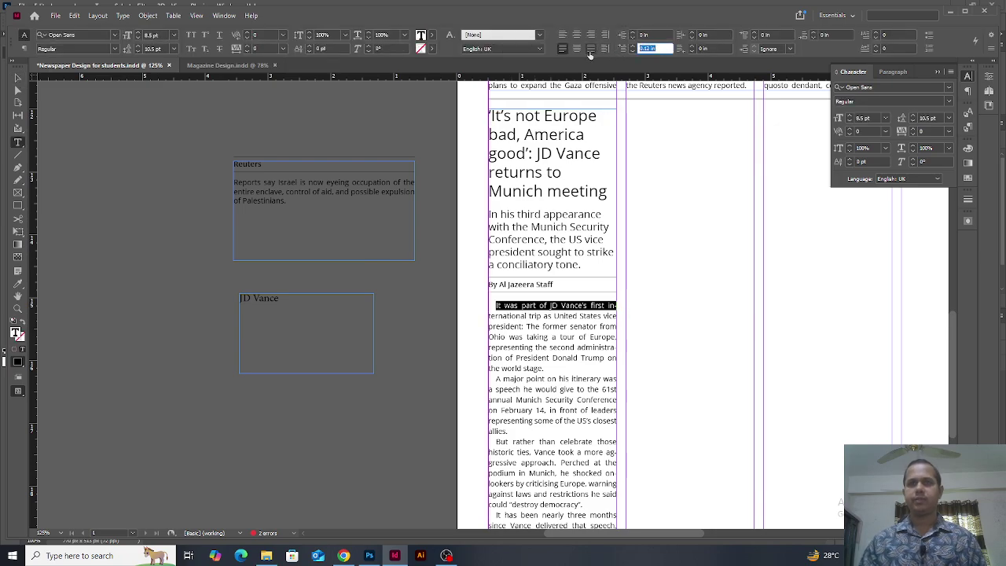
{"action": "type", "text": "0"}
{"action": "key", "text": "Return"}
{"action": "left_click", "coordinate": [693, 310], "text": "ctrl"}
Step: Lower the top of the JD Vance story frame, and place the portrait photo above it, scaled to the first column's width
{"action": "key", "text": "v"}
{"action": "left_click_drag", "start_coordinate": [691, 365], "coordinate": [630, 364]}
{"action": "left_click_drag", "start_coordinate": [534, 126], "coordinate": [526, 247]}
{"action": "left_click", "coordinate": [526, 245]}
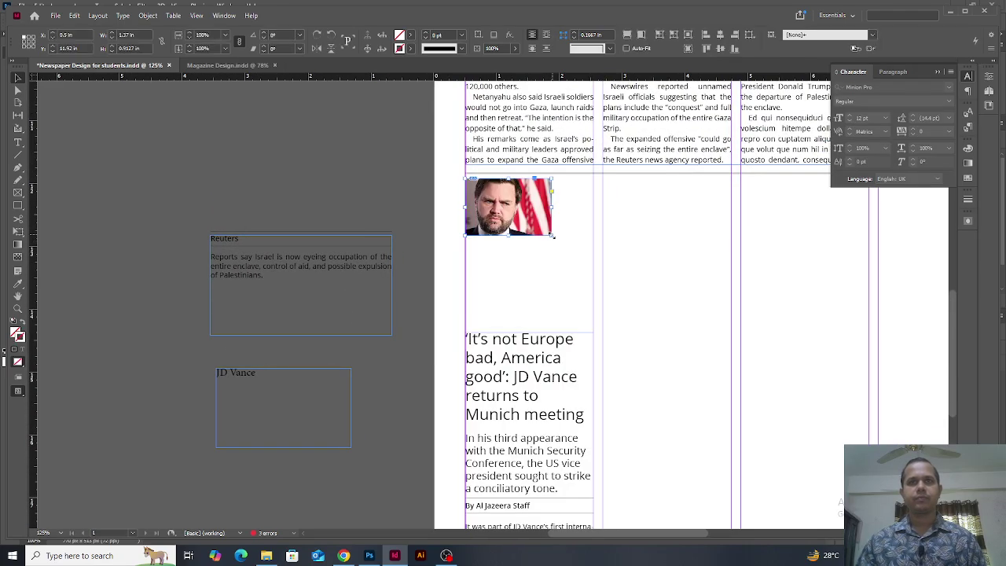
{"action": "left_click_drag", "start_coordinate": [552, 235], "coordinate": [595, 239]}
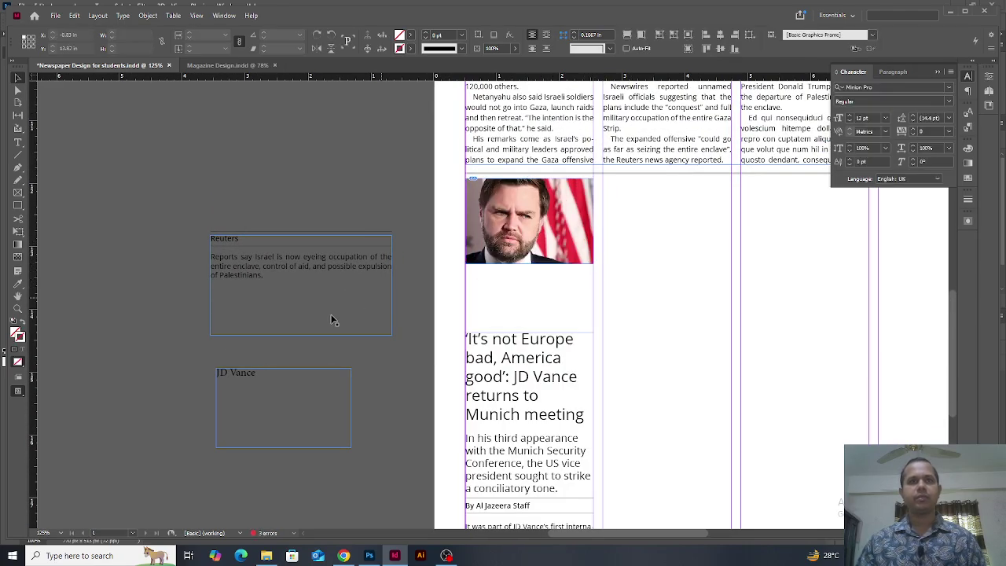
Step: Place the "JD Vance" caption frame directly under the portrait and resize it to the column width, about 2.04 by 0.26 in
{"action": "left_click_drag", "start_coordinate": [271, 397], "coordinate": [507, 293]}
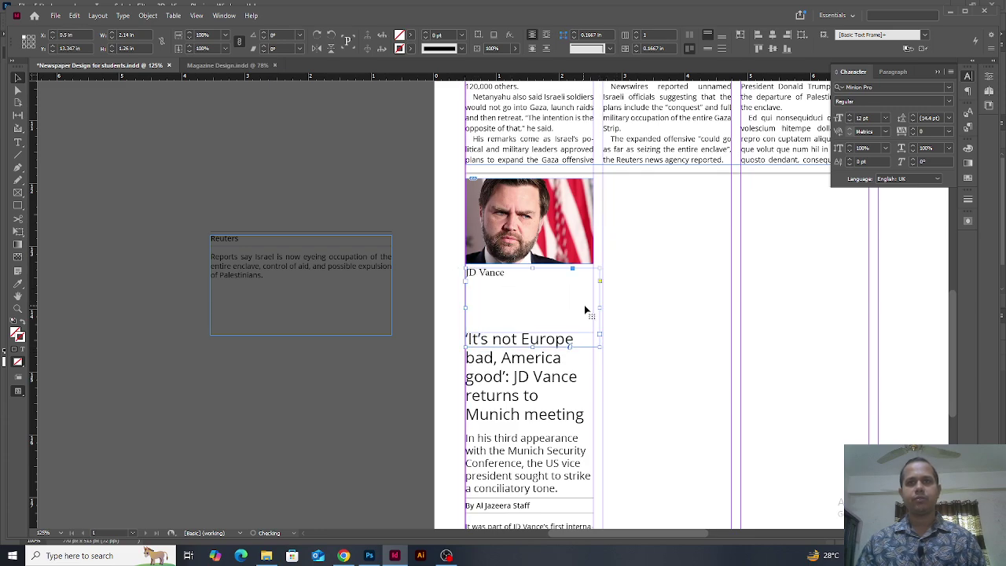
{"action": "left_click_drag", "start_coordinate": [598, 308], "coordinate": [594, 308]}
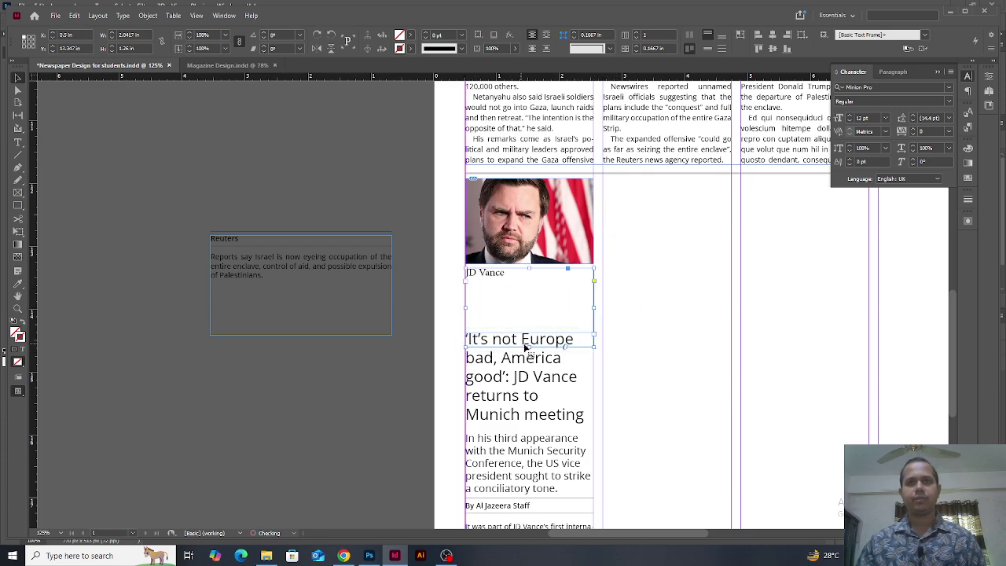
{"action": "left_click_drag", "start_coordinate": [528, 347], "coordinate": [528, 281]}
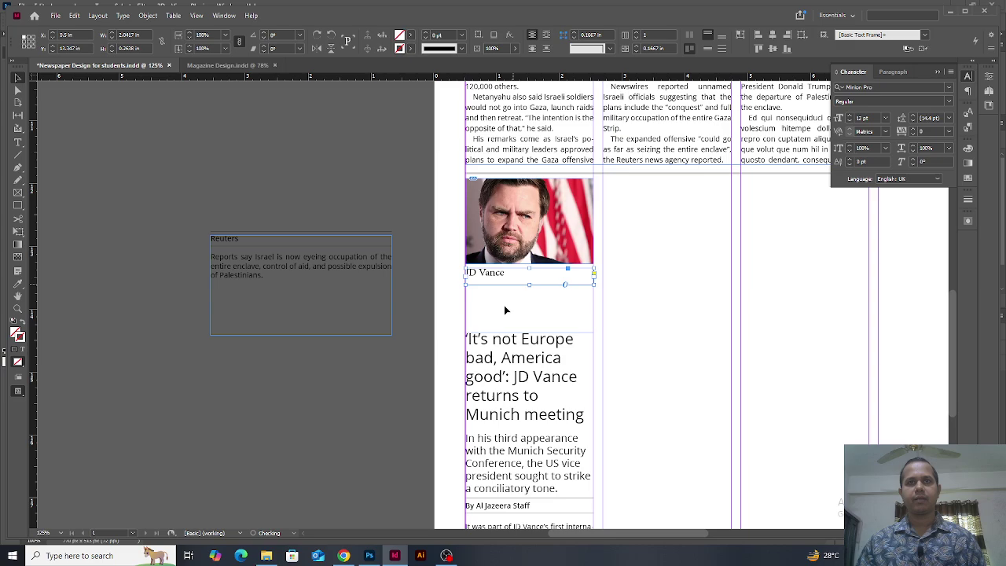
Step: Copy "Vice President JD Vance" from the Al Jazeera photo caption in Chrome and replace the InDesign portrait caption with it
{"action": "left_click", "coordinate": [344, 556]}
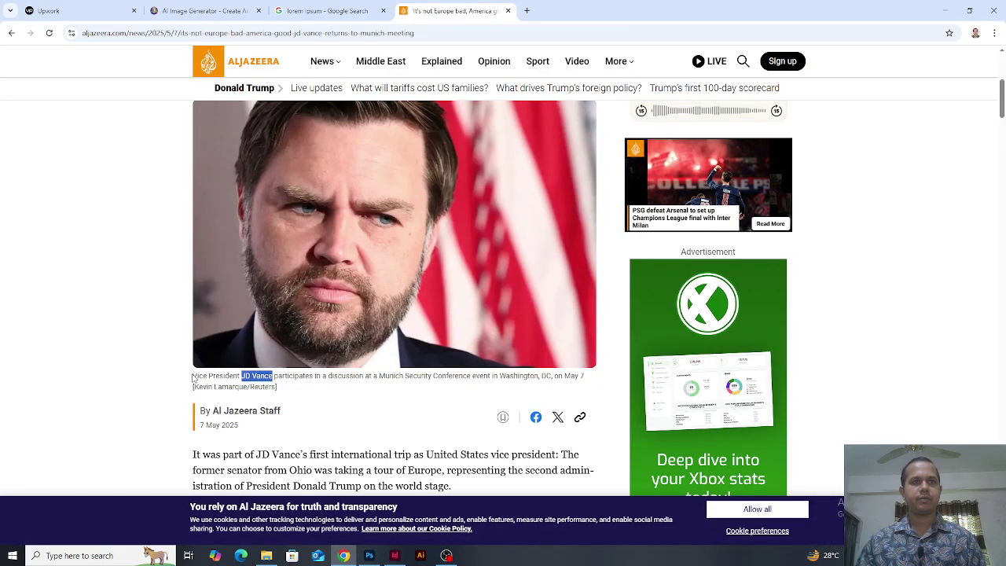
{"action": "left_click_drag", "start_coordinate": [193, 376], "coordinate": [274, 376]}
{"action": "key", "text": "ctrl+c"}
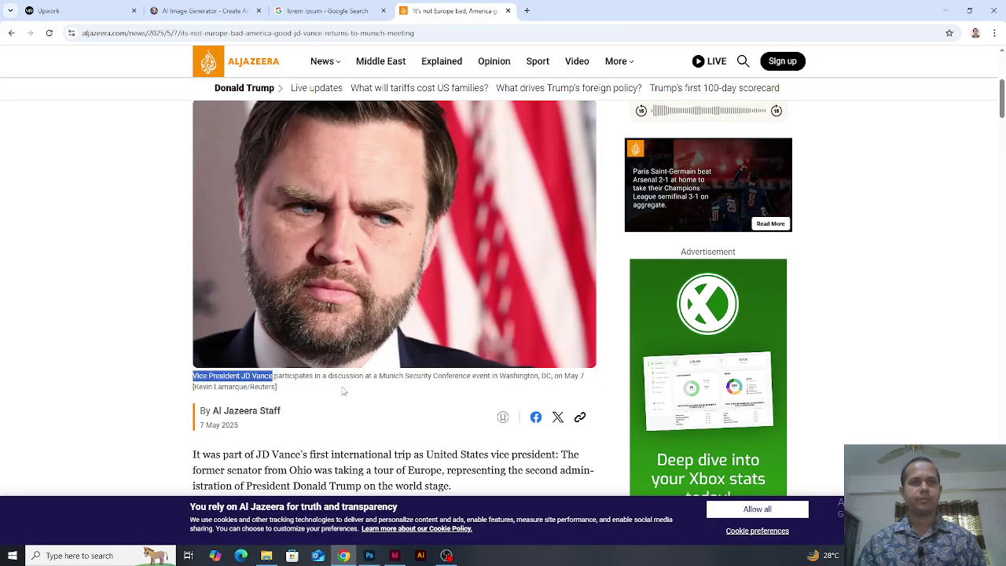
{"action": "key", "text": "alt+Tab"}
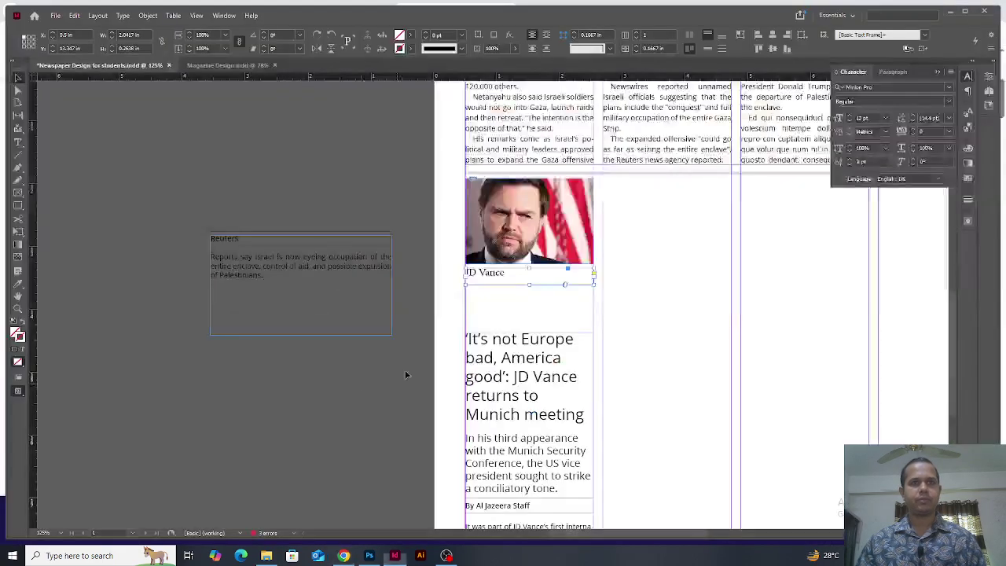
{"action": "double_click", "coordinate": [518, 276]}
{"action": "key", "text": "ctrl+a"}
{"action": "key", "text": "ctrl+v"}
{"action": "key", "text": "Escape"}
{"action": "left_click", "coordinate": [693, 239]}
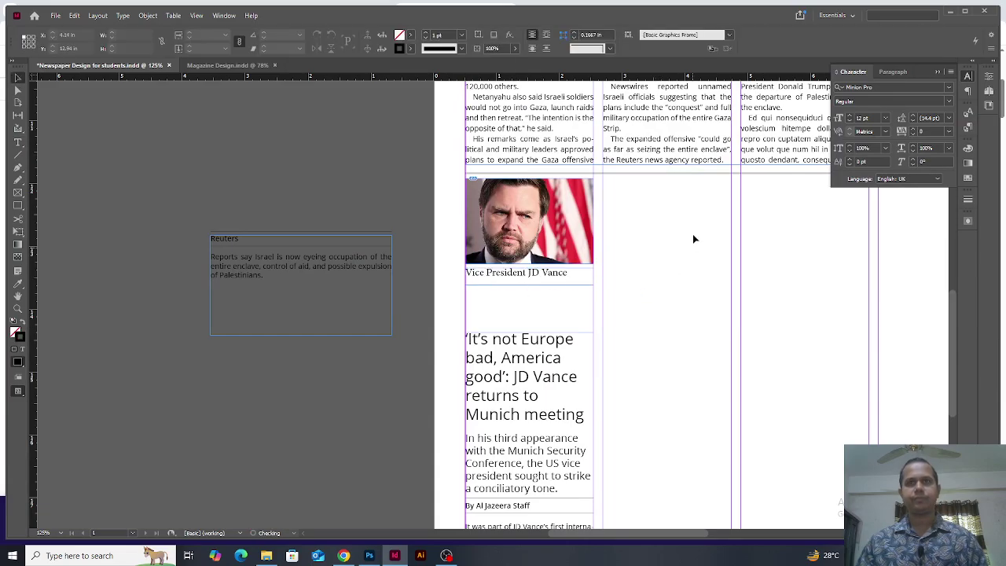
Step: Match the "Vice President JD Vance" caption to the main Gaza photo caption's formatting with the Eyedropper tool
{"action": "left_click_drag", "start_coordinate": [693, 239], "coordinate": [516, 459]}
{"action": "left_click", "coordinate": [331, 496]}
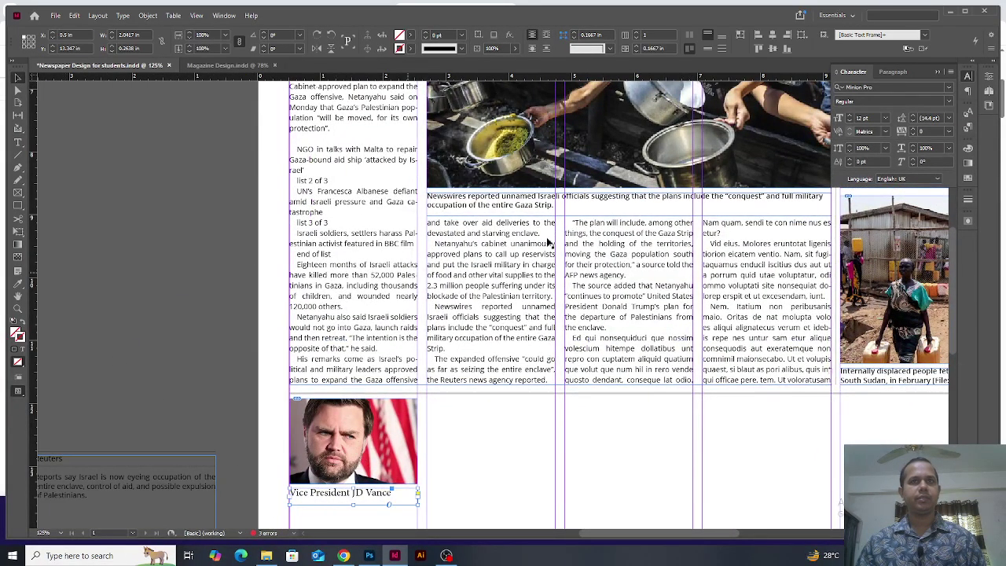
{"action": "double_click", "coordinate": [365, 492]}
{"action": "key", "text": "ctrl+a"}
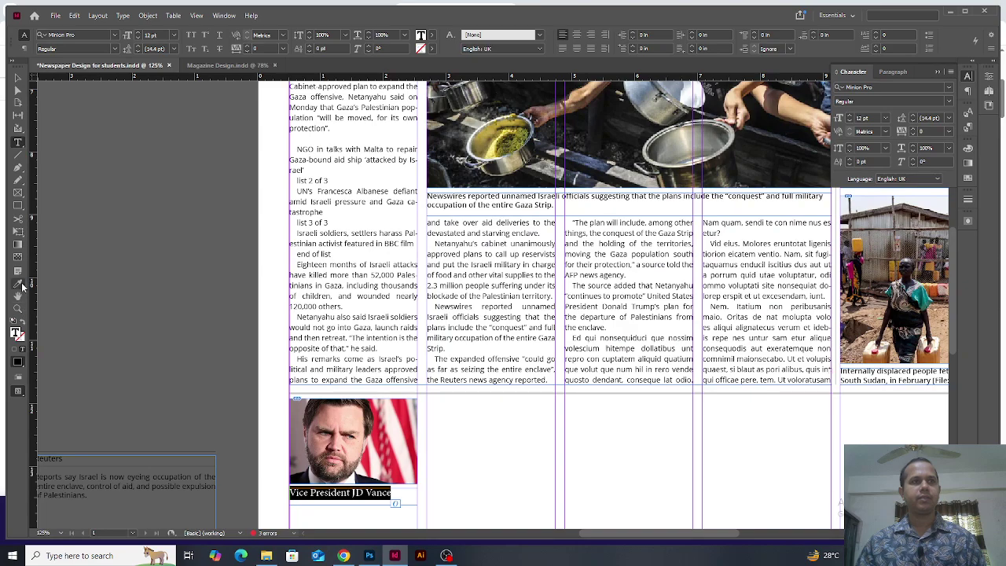
{"action": "left_click", "coordinate": [21, 286]}
{"action": "left_click", "coordinate": [604, 197]}
{"action": "left_click", "coordinate": [611, 441]}
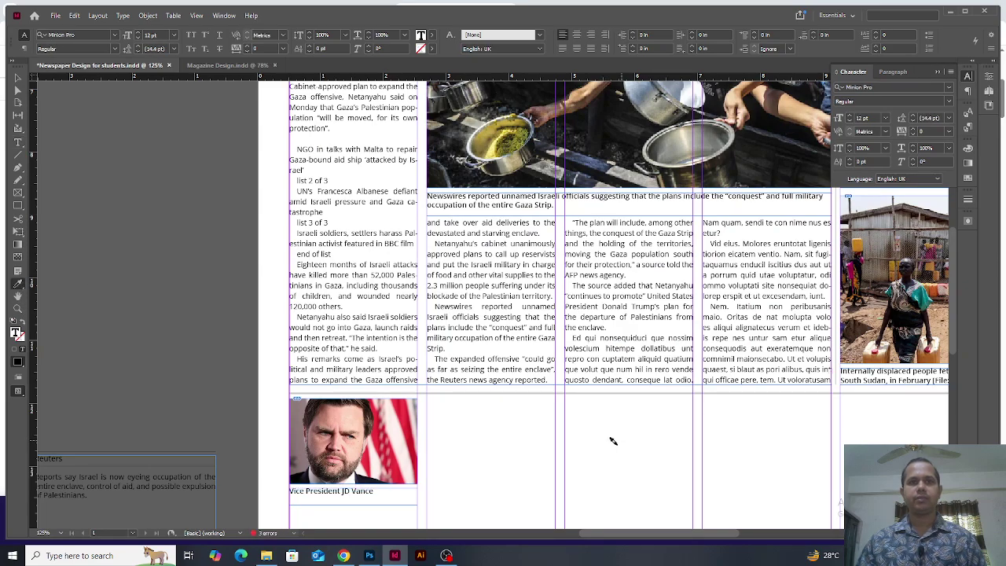
{"action": "key", "text": "v"}
{"action": "left_click_drag", "start_coordinate": [359, 513], "coordinate": [549, 340]}
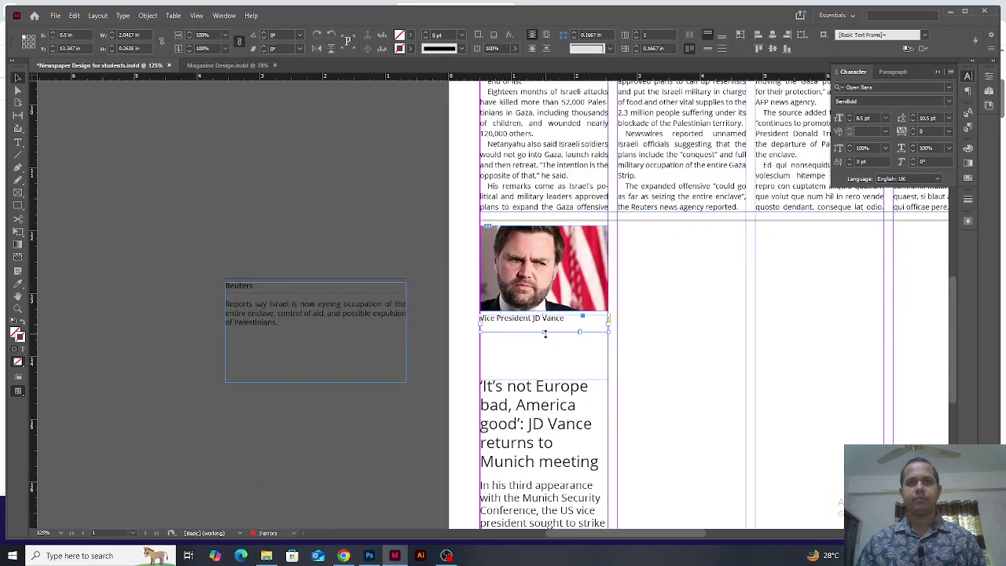
Step: Switch to Chrome, open Al Jazeera's "Black smoke emerges as cardinals fail to elect new pope" article, and select its headline and summary for copying
{"action": "key", "text": "alt+Tab"}
{"action": "scroll", "coordinate": [102, 317], "scroll_direction": "down", "scroll_amount": 3}
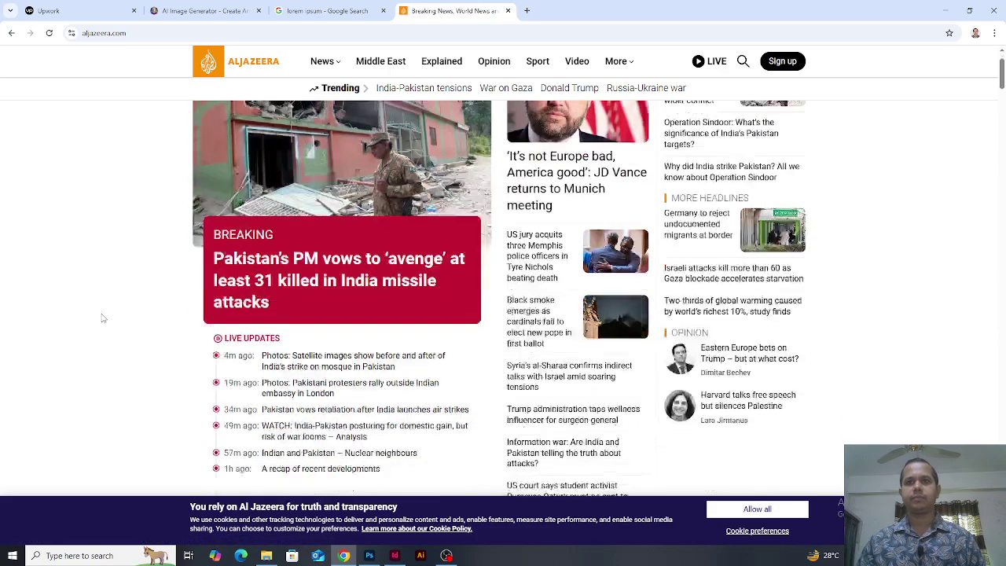
{"action": "scroll", "coordinate": [106, 318], "scroll_direction": "up", "scroll_amount": 1}
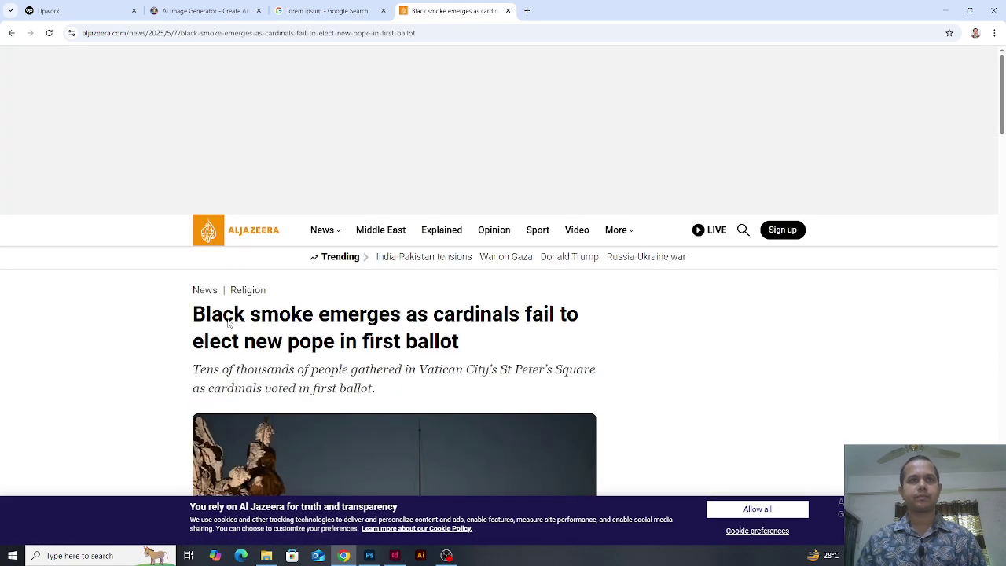
{"action": "left_click_drag", "start_coordinate": [380, 391], "coordinate": [173, 317]}
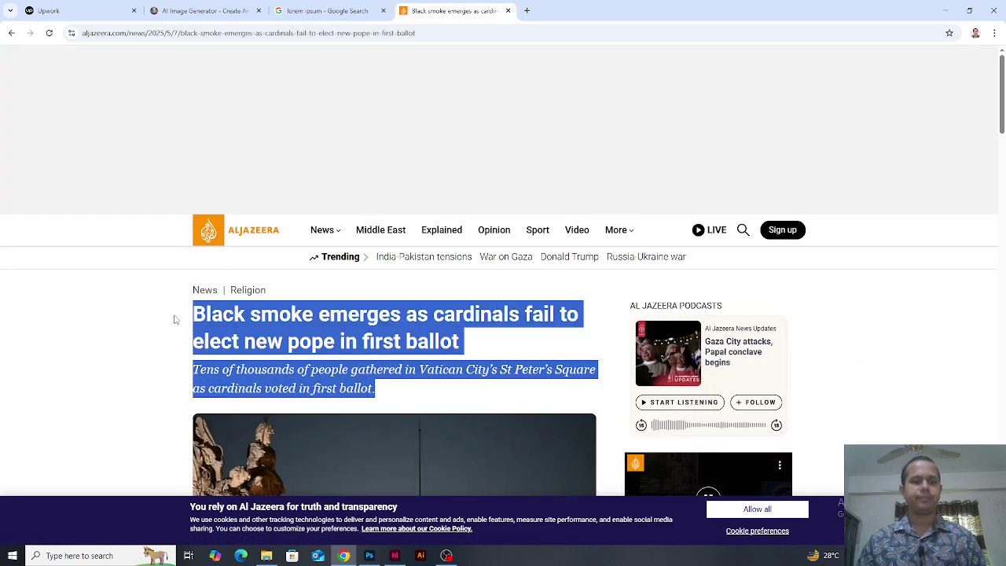
Step: Back in InDesign, draw a text frame across the last three columns below the South Sudan photo and paste the black smoke headline and summary
{"action": "key", "text": "alt+Tab"}
{"action": "left_click_drag", "start_coordinate": [529, 327], "coordinate": [664, 393]}
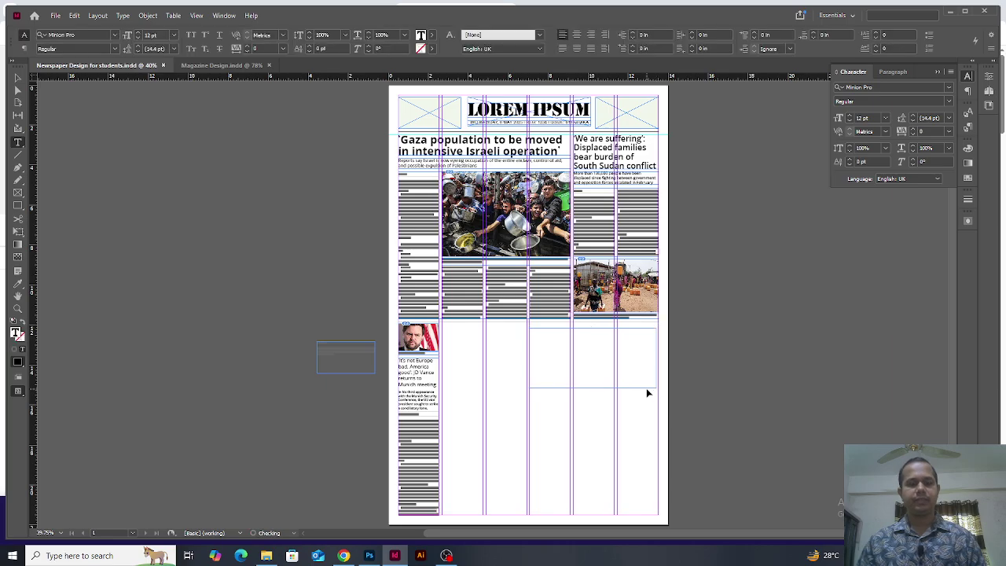
{"action": "key", "text": "ctrl+v"}
{"action": "key", "text": "Escape"}
Step: Delete the summary paragraph and the leftover empty line between the JD Vance headline and the "By Al Jazeera Staff" byline
{"action": "left_click", "coordinate": [530, 357], "text": "ctrl"}
{"action": "left_click", "coordinate": [530, 357], "text": "ctrl"}
{"action": "left_click", "coordinate": [530, 357], "text": "ctrl"}
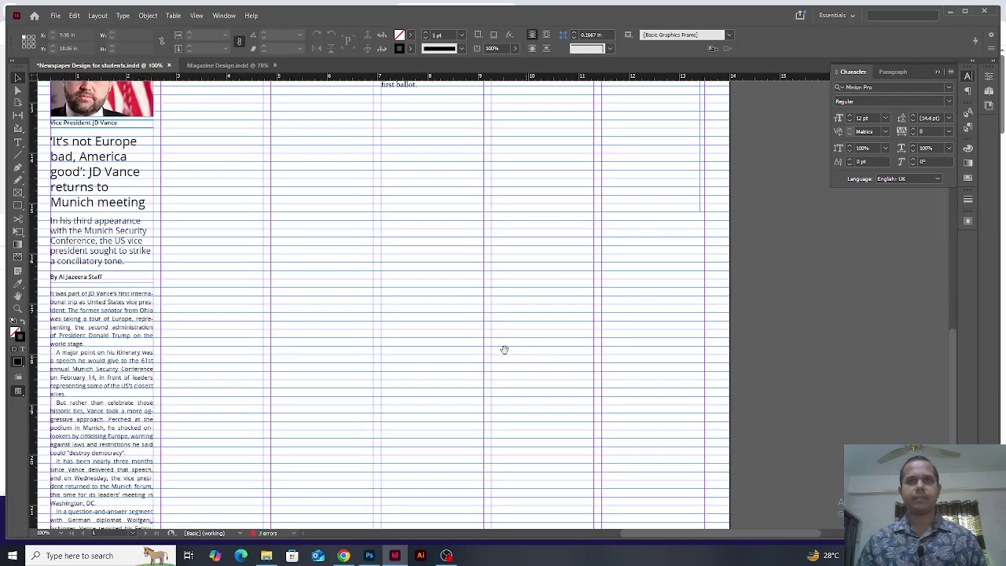
{"action": "left_click_drag", "start_coordinate": [506, 351], "coordinate": [392, 237]}
{"action": "triple_click", "coordinate": [391, 238]}
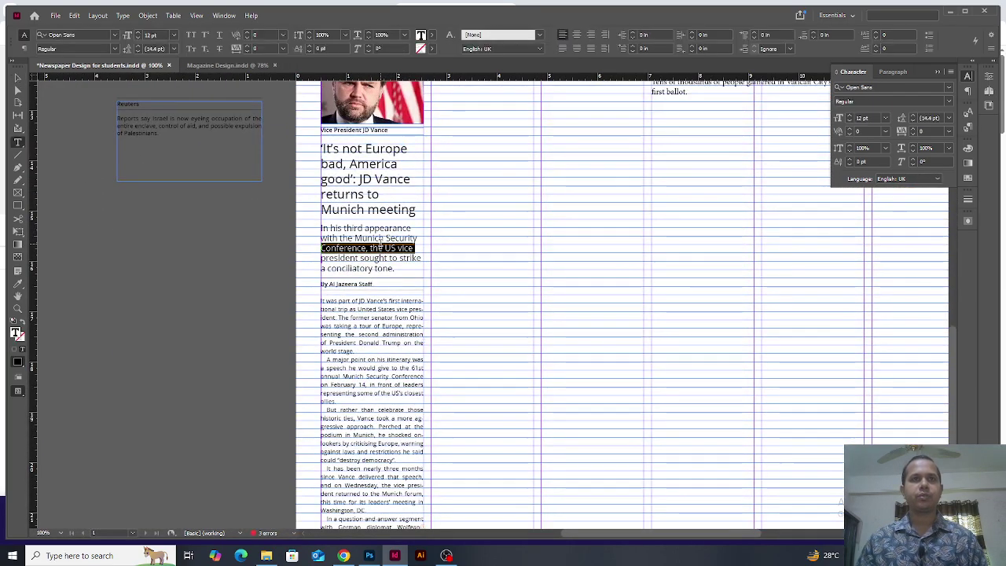
{"action": "left_click", "coordinate": [385, 240]}
{"action": "key", "text": "Delete"}
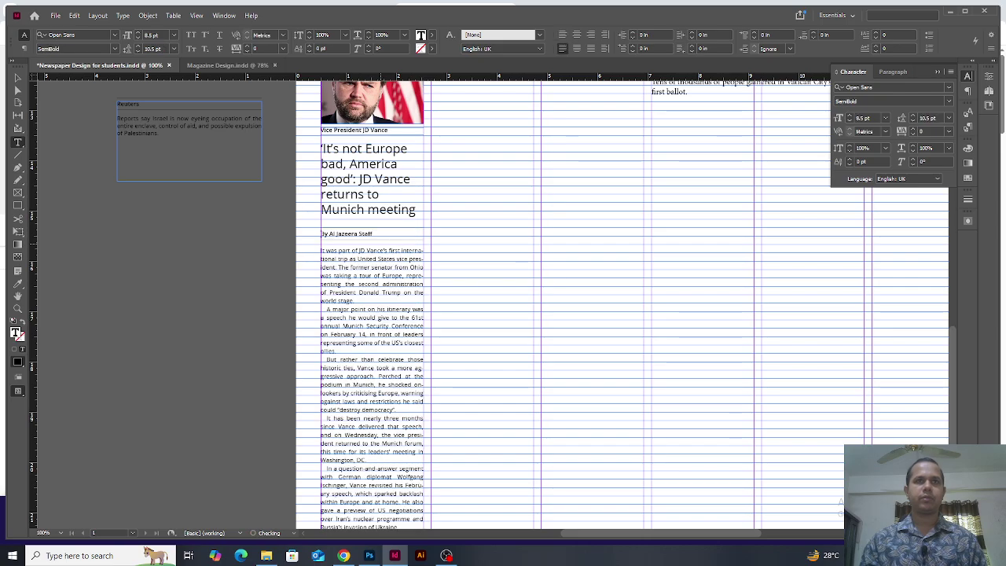
{"action": "key", "text": "Delete"}
{"action": "left_click", "coordinate": [725, 425], "text": "ctrl"}
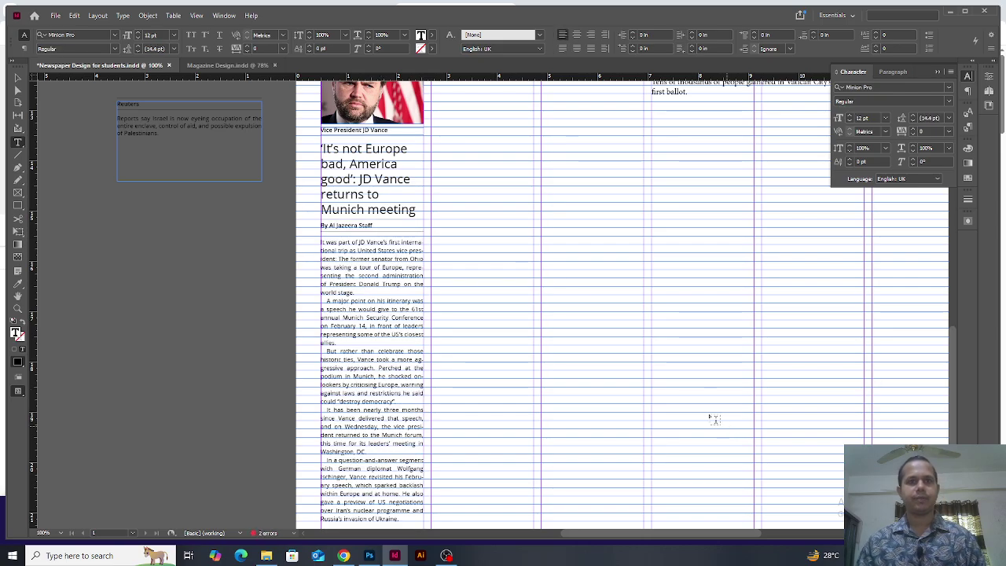
Step: Fit the black smoke text frame to the last three columns at Y 12 in, making it about 6.43 in wide and 6.33 in high
{"action": "scroll", "coordinate": [714, 419], "scroll_direction": "down", "scroll_amount": 4}
{"action": "key", "text": "v"}
{"action": "scroll", "coordinate": [540, 367], "scroll_direction": "up", "scroll_amount": 5}
{"action": "key", "text": "w"}
{"action": "key", "text": "w"}
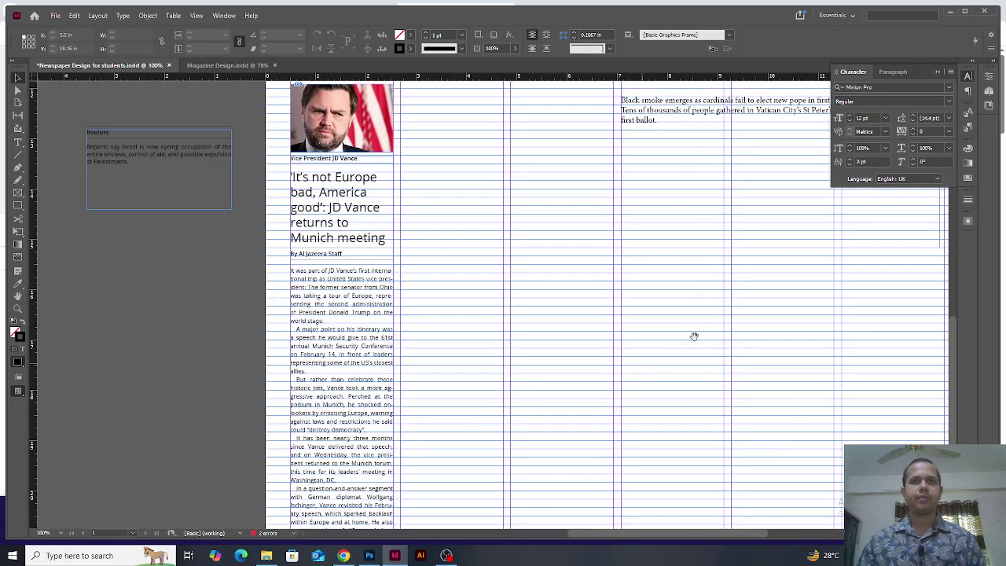
{"action": "left_click_drag", "start_coordinate": [694, 335], "coordinate": [510, 369]}
{"action": "left_click_drag", "start_coordinate": [530, 163], "coordinate": [524, 137]}
{"action": "left_click_drag", "start_coordinate": [755, 273], "coordinate": [769, 281]}
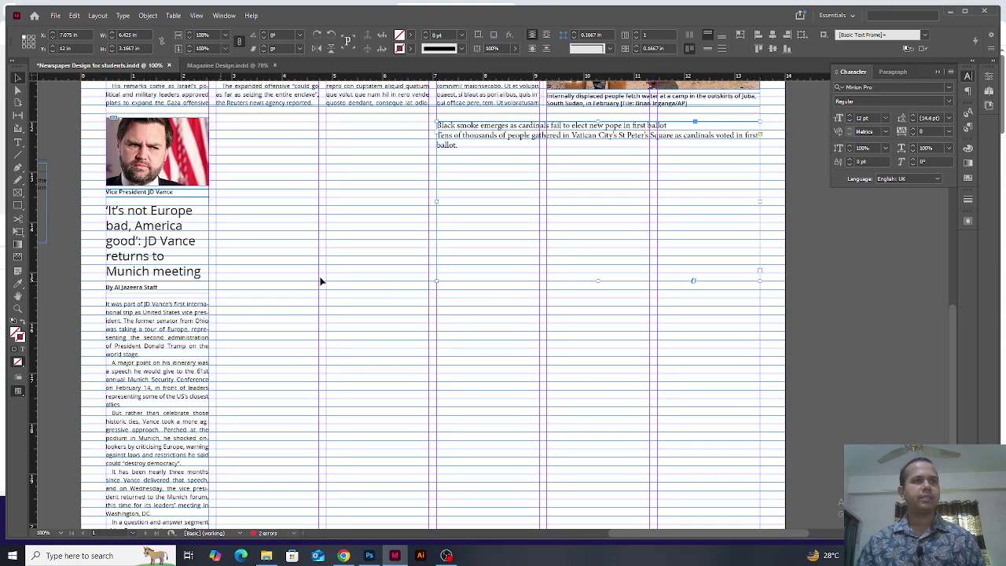
{"action": "left_click_drag", "start_coordinate": [597, 281], "coordinate": [591, 438]}
{"action": "left_click", "coordinate": [386, 186]}
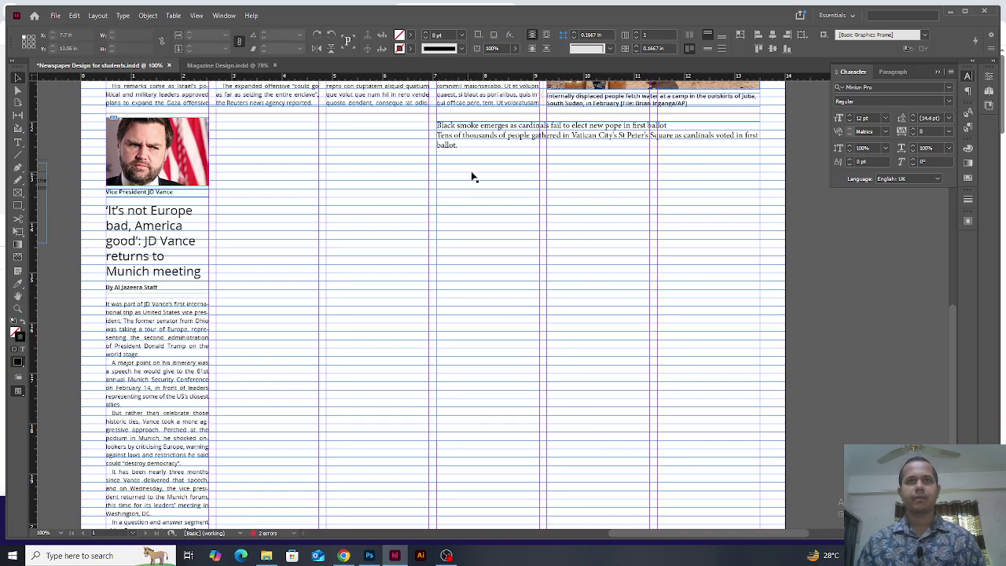
Step: Remove the empty line above "NGO in talks with Malta" in the Gaza story's first column
{"action": "triple_click", "coordinate": [472, 171]}
{"action": "left_click", "coordinate": [427, 203]}
{"action": "key", "text": "v"}
{"action": "left_click_drag", "start_coordinate": [547, 196], "coordinate": [595, 430]}
{"action": "left_click_drag", "start_coordinate": [482, 240], "coordinate": [448, 327]}
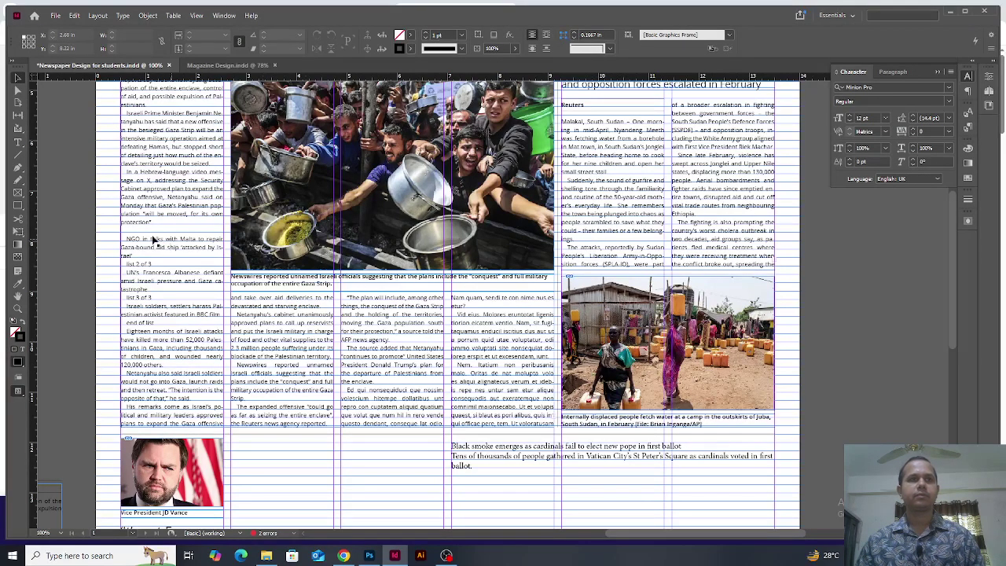
{"action": "double_click", "coordinate": [127, 238]}
{"action": "key", "text": "BackSpace"}
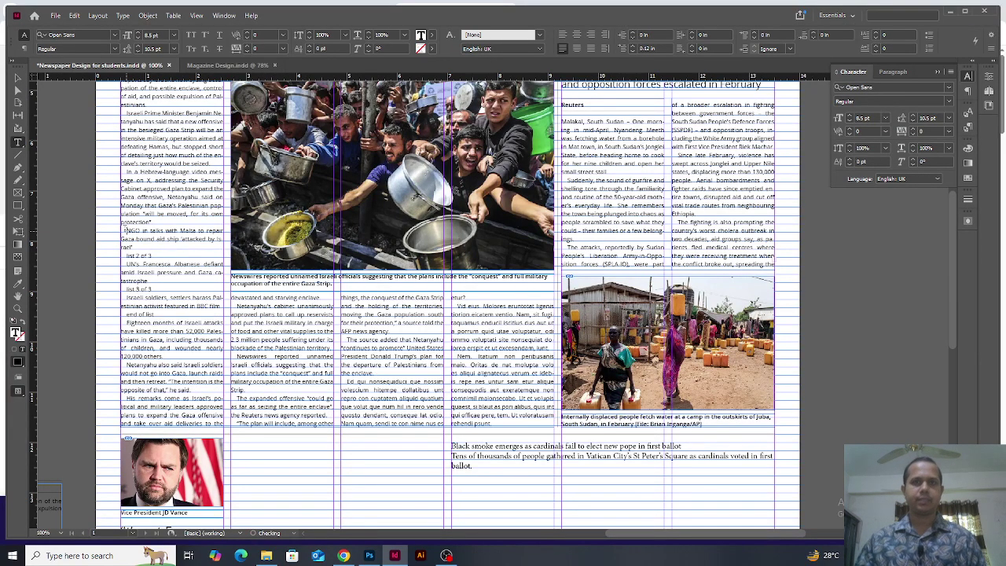
{"action": "scroll", "coordinate": [378, 330], "scroll_direction": "down", "scroll_amount": 6}
{"action": "key", "text": "Escape"}
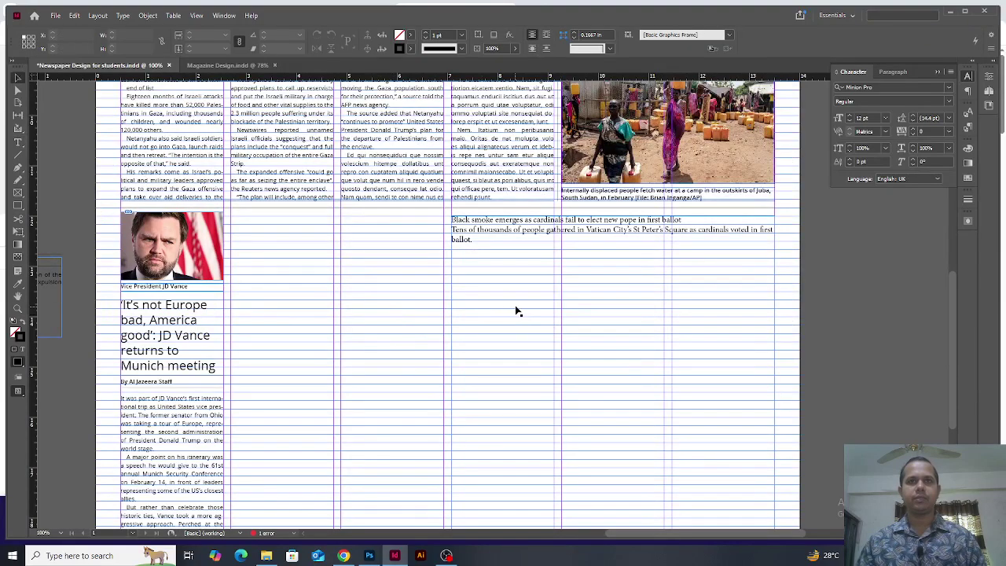
Step: Copy the Sistine Chapel smoke photo from the Al Jazeera article in the browser and paste it into a new 770 × 513 px Photoshop document
{"action": "left_click", "coordinate": [517, 312]}
{"action": "scroll", "coordinate": [487, 333], "scroll_direction": "down", "scroll_amount": 2}
{"action": "scroll", "coordinate": [487, 332], "scroll_direction": "right", "scroll_amount": 2}
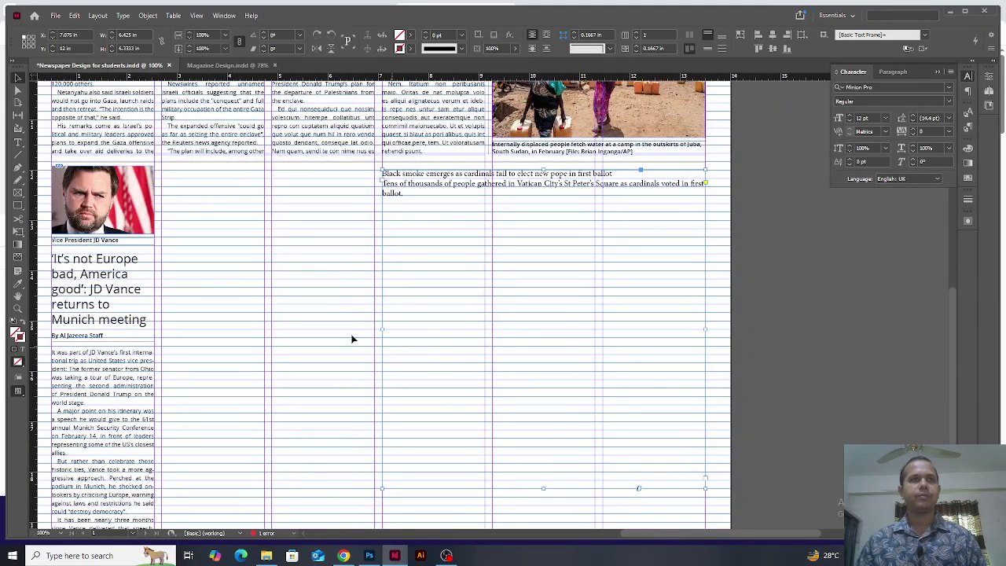
{"action": "left_click", "coordinate": [289, 305]}
{"action": "key", "text": "alt+Tab"}
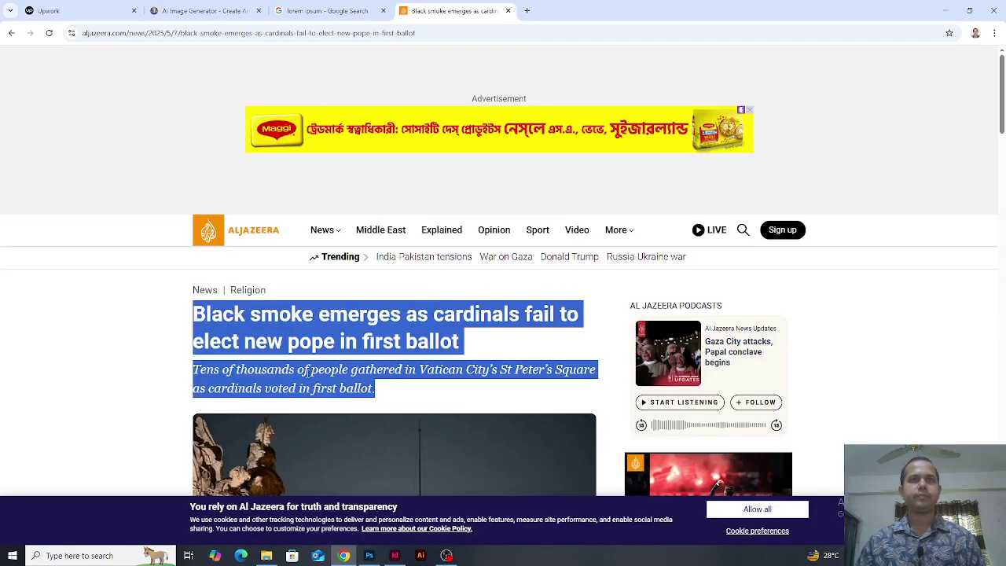
{"action": "scroll", "coordinate": [307, 374], "scroll_direction": "down", "scroll_amount": 12}
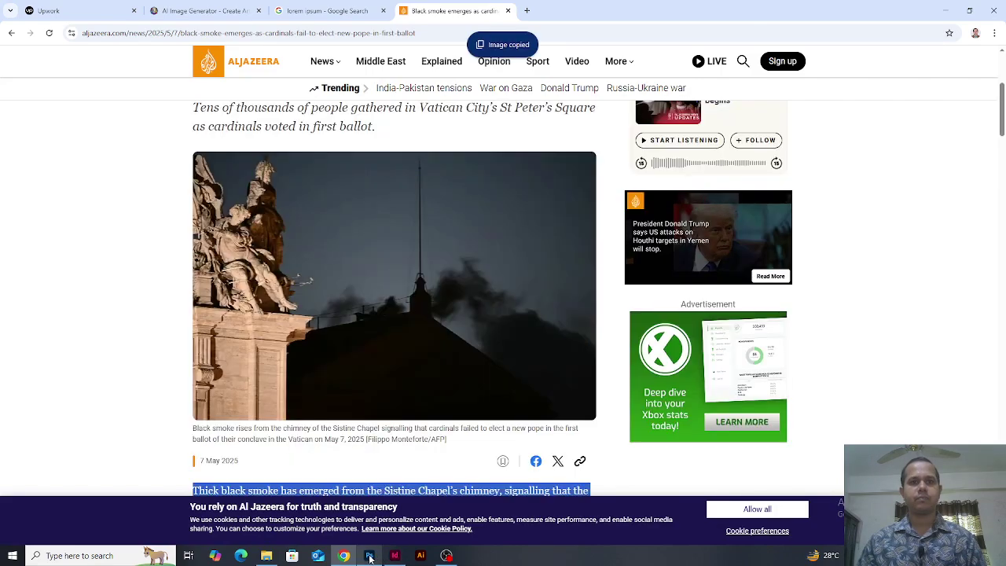
{"action": "left_click", "coordinate": [370, 556]}
{"action": "key", "text": "ctrl+n"}
{"action": "key", "text": "Return"}
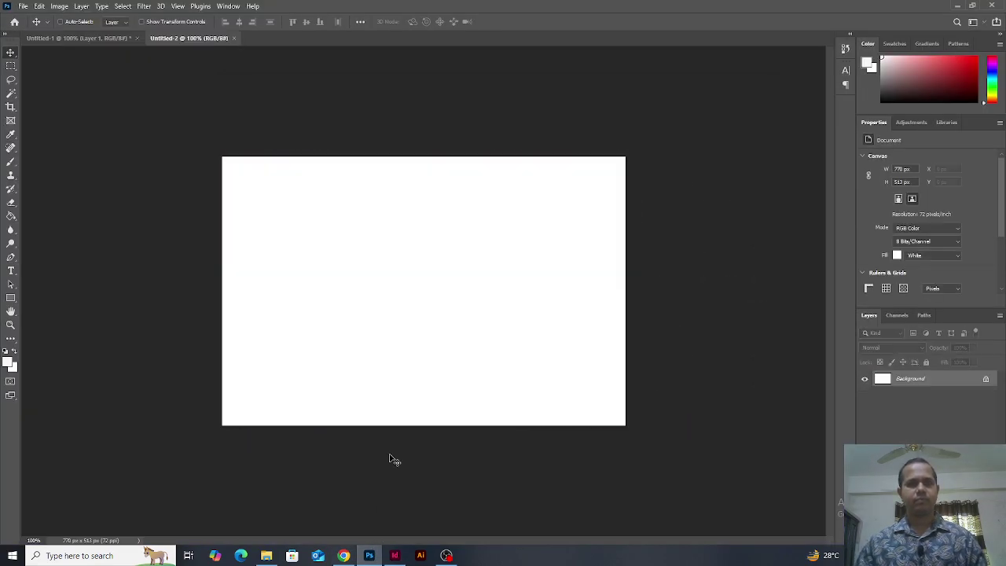
{"action": "key", "text": "ctrl+v"}
Step: Back in the browser, copy the words "Black smoke" from the article's headline
{"action": "key", "text": "alt+Tab"}
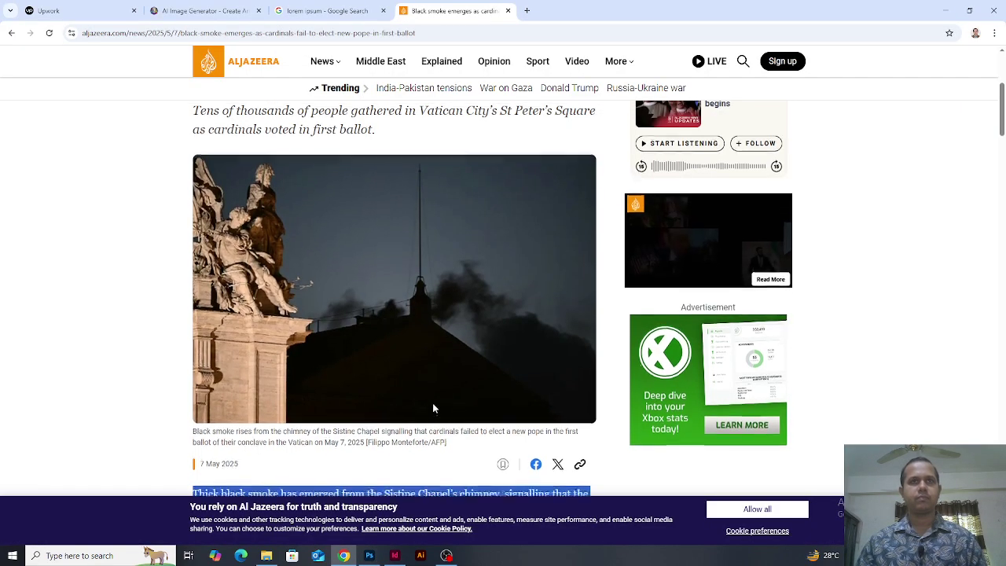
{"action": "scroll", "coordinate": [433, 405], "scroll_direction": "up", "scroll_amount": 3}
{"action": "left_click_drag", "start_coordinate": [314, 157], "coordinate": [189, 156]}
{"action": "key", "text": "ctrl+c"}
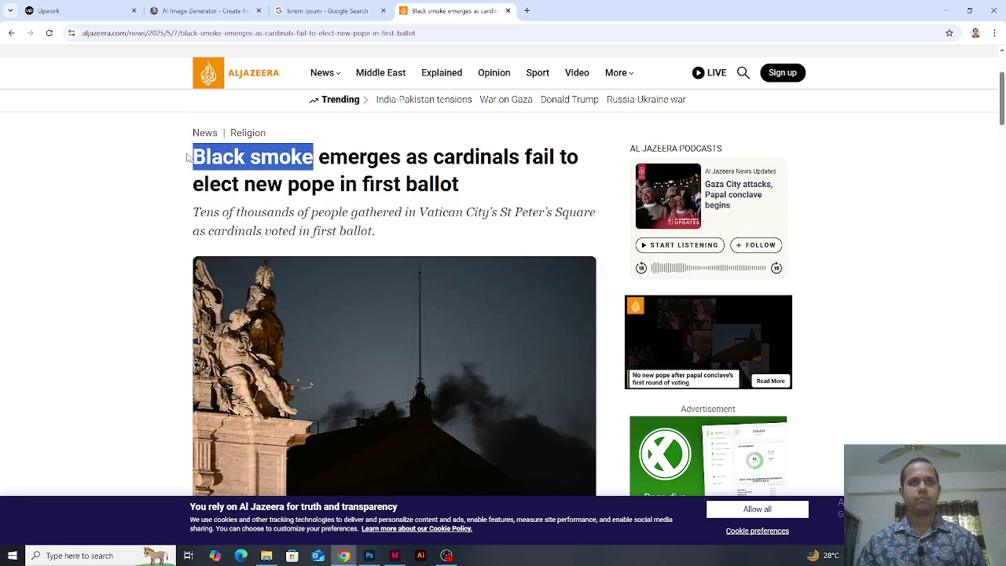
Step: Save the smoke photo from Photoshop on the computer as a JPEG named "Black smoke" in the Newspaper Design folder
{"action": "key", "text": "alt+Tab"}
{"action": "key", "text": "ctrl+s"}
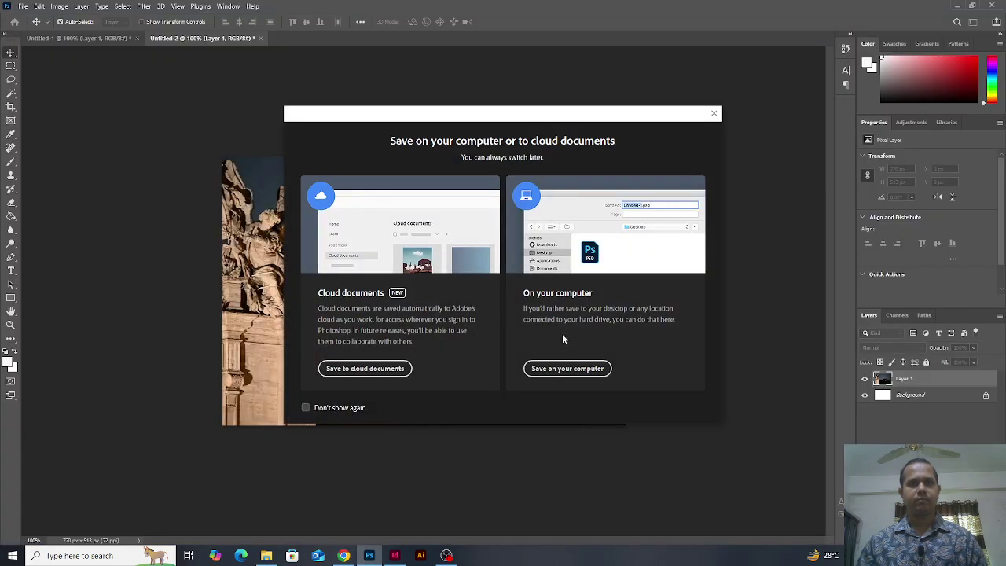
{"action": "left_click", "coordinate": [568, 367]}
{"action": "left_click", "coordinate": [430, 282]}
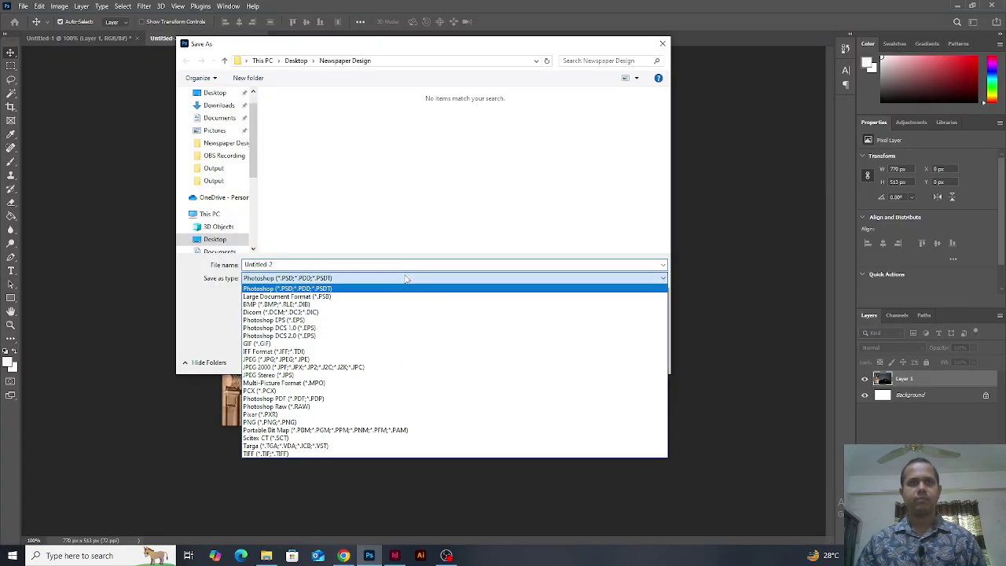
{"action": "left_click", "coordinate": [437, 365]}
{"action": "left_click", "coordinate": [398, 265]}
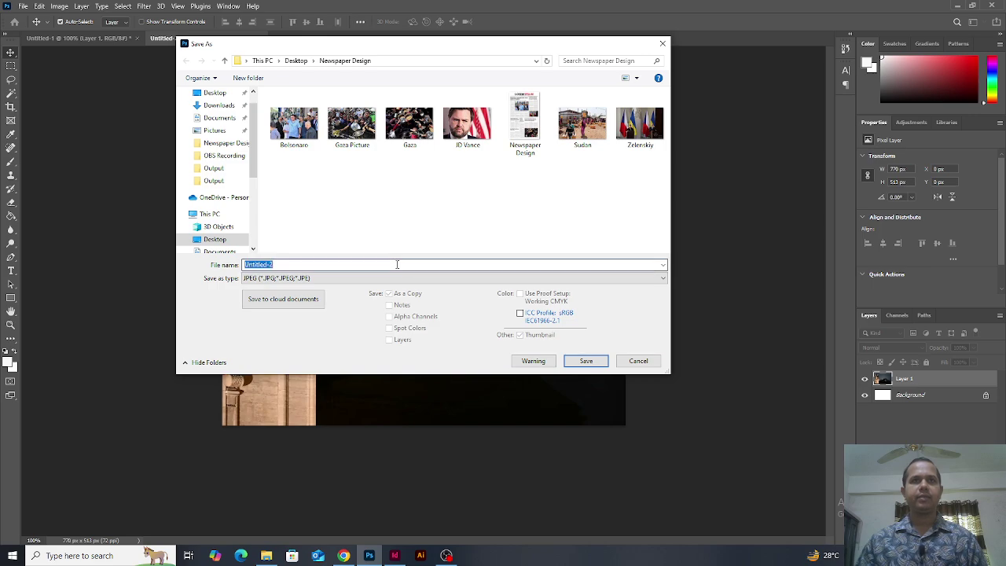
{"action": "key", "text": "ctrl+v"}
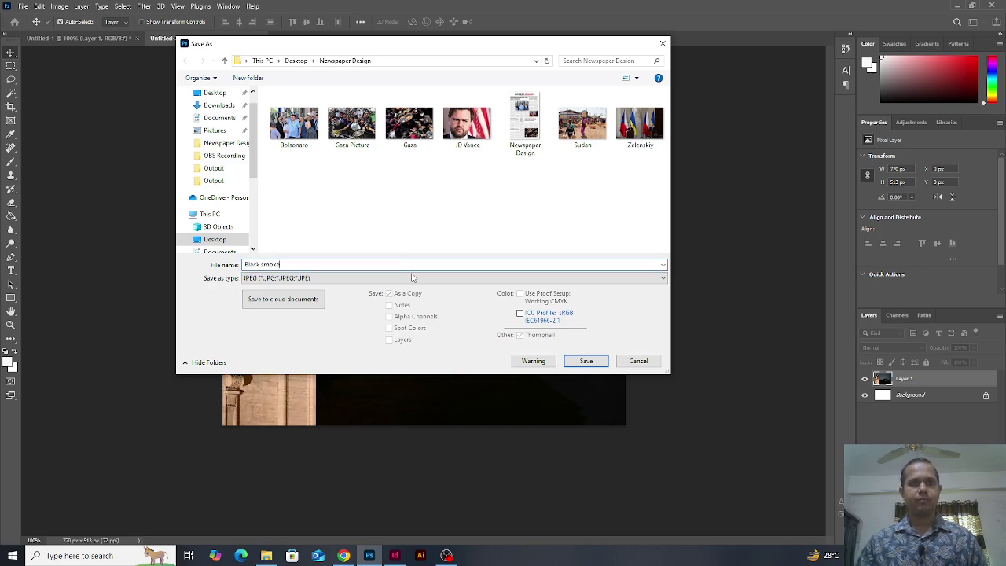
{"action": "left_click", "coordinate": [586, 361]}
{"action": "left_click", "coordinate": [558, 139]}
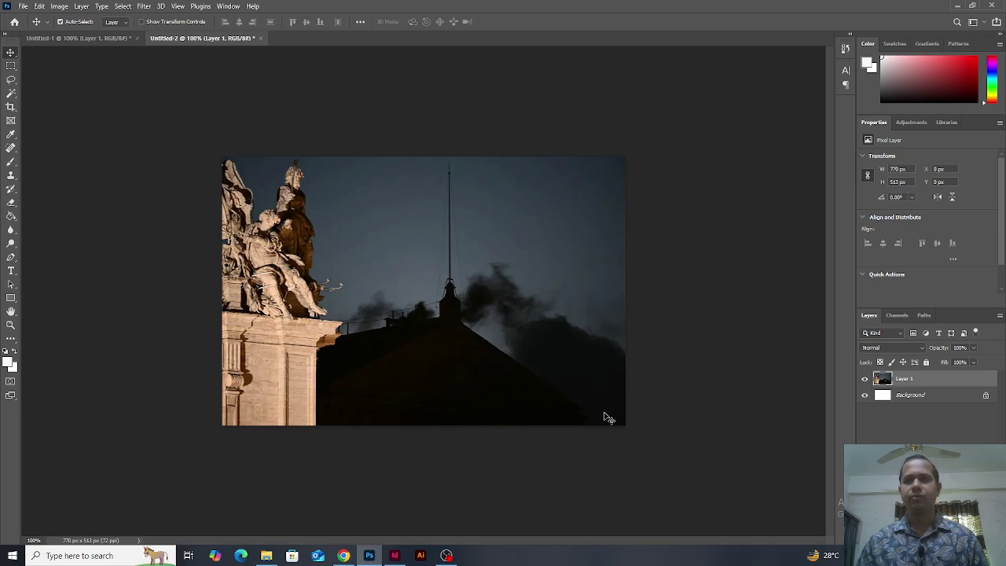
Step: Back in InDesign, apply the Gaza story's body text formatting to all of the pasted black smoke article
{"action": "key", "text": "alt+Tab"}
{"action": "key", "text": "Tab"}
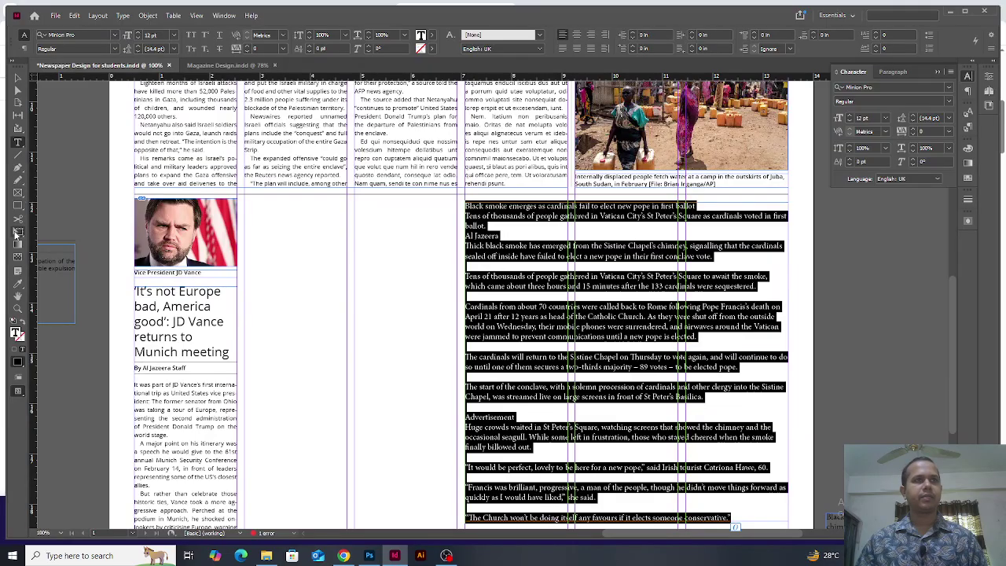
{"action": "left_click", "coordinate": [397, 143]}
{"action": "left_click", "coordinate": [794, 285], "text": "ctrl"}
{"action": "key", "text": "v"}
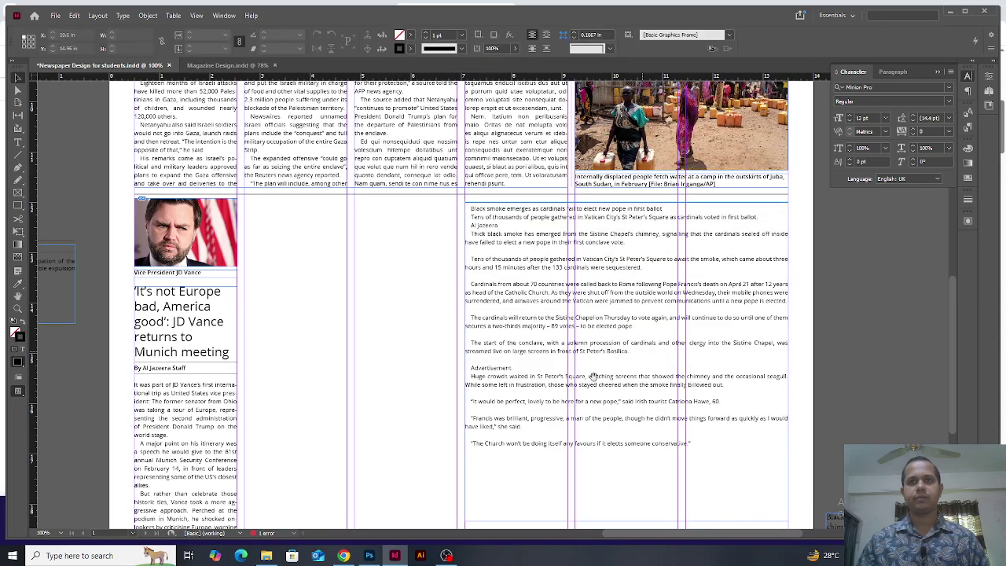
Step: Divide the black smoke text frame into 3 columns with a 0.15 in gutter
{"action": "left_click_drag", "start_coordinate": [594, 377], "coordinate": [568, 326]}
{"action": "left_click", "coordinate": [583, 336]}
{"action": "left_click", "coordinate": [651, 35]}
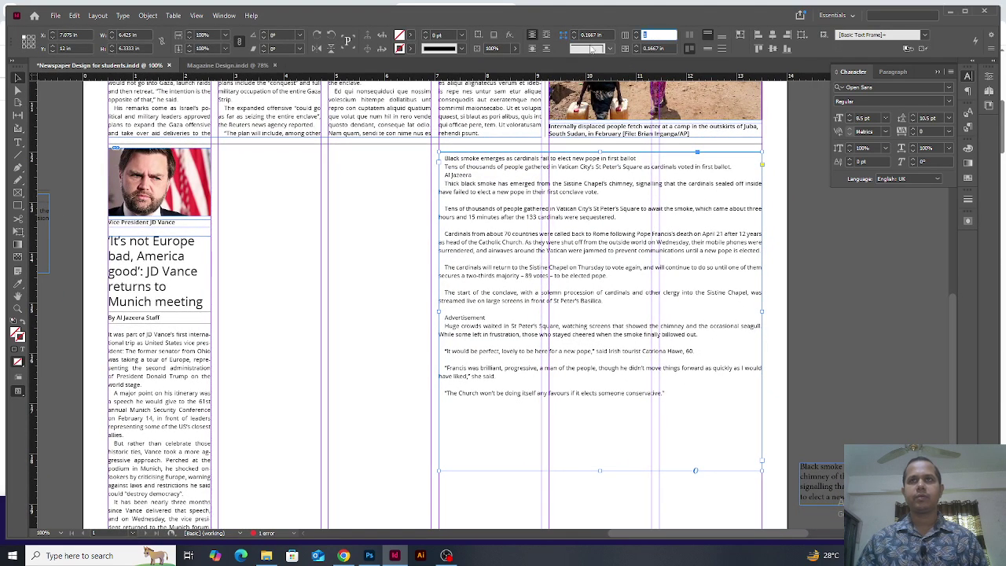
{"action": "key", "text": "Tab"}
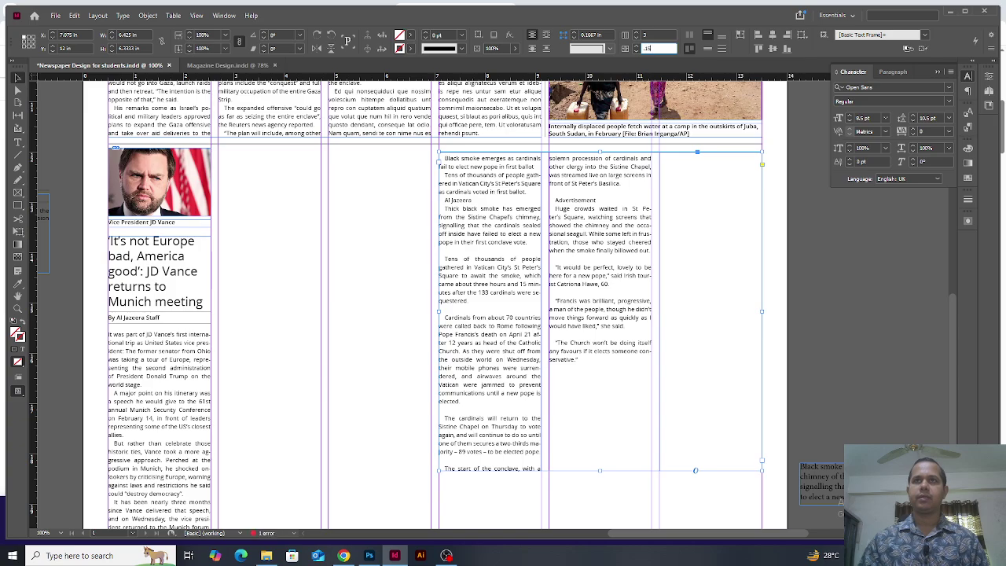
{"action": "key", "text": "Return"}
Step: Put the black smoke headline and summary in their own frame and give the headline the South Sudan headline's formatting, adjusting its size
{"action": "triple_click", "coordinate": [458, 159]}
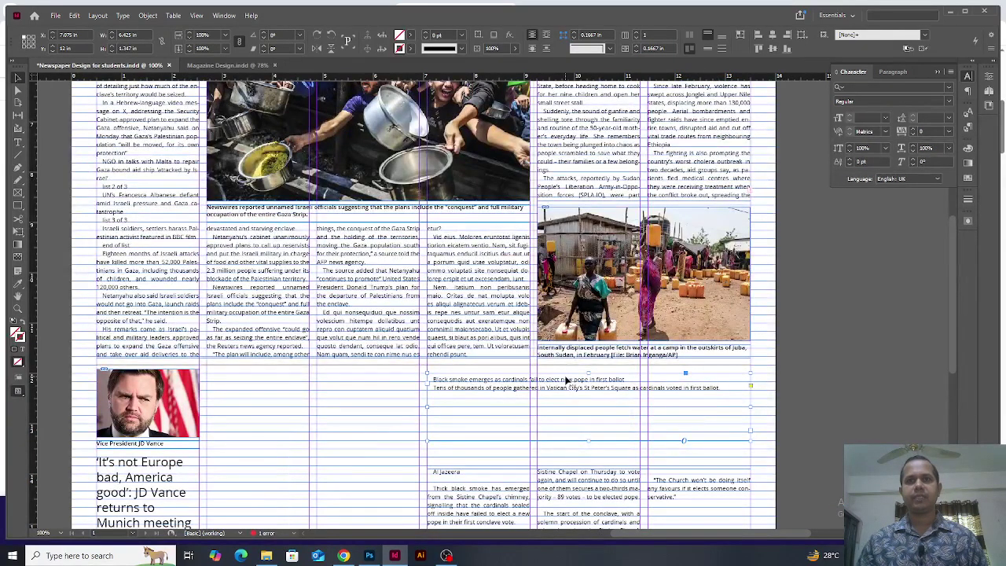
{"action": "triple_click", "coordinate": [566, 380]}
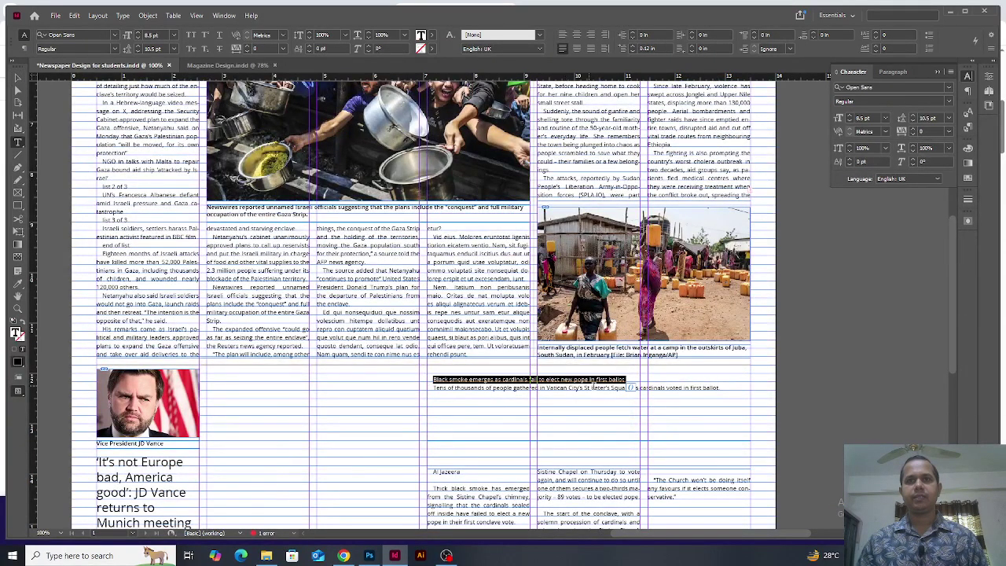
{"action": "scroll", "coordinate": [566, 381], "scroll_direction": "up", "scroll_amount": 3}
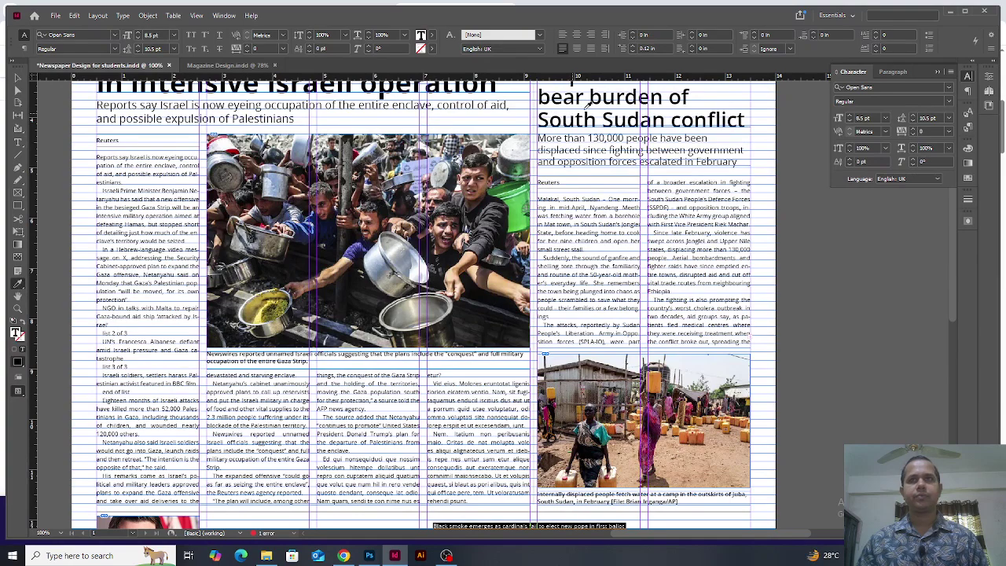
{"action": "left_click", "coordinate": [620, 97]}
{"action": "scroll", "coordinate": [697, 239], "scroll_direction": "down", "scroll_amount": 3}
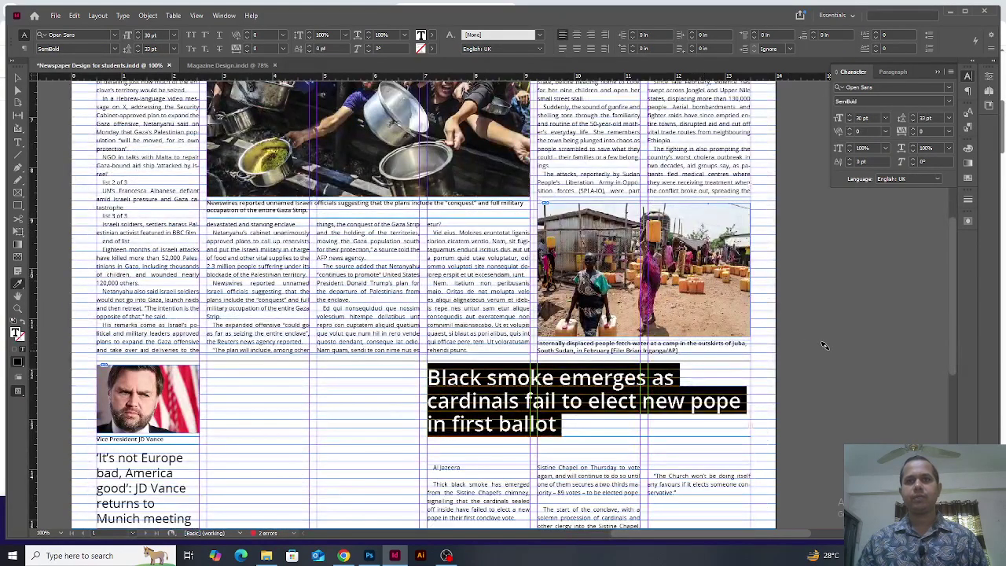
{"action": "left_click", "coordinate": [849, 123]}
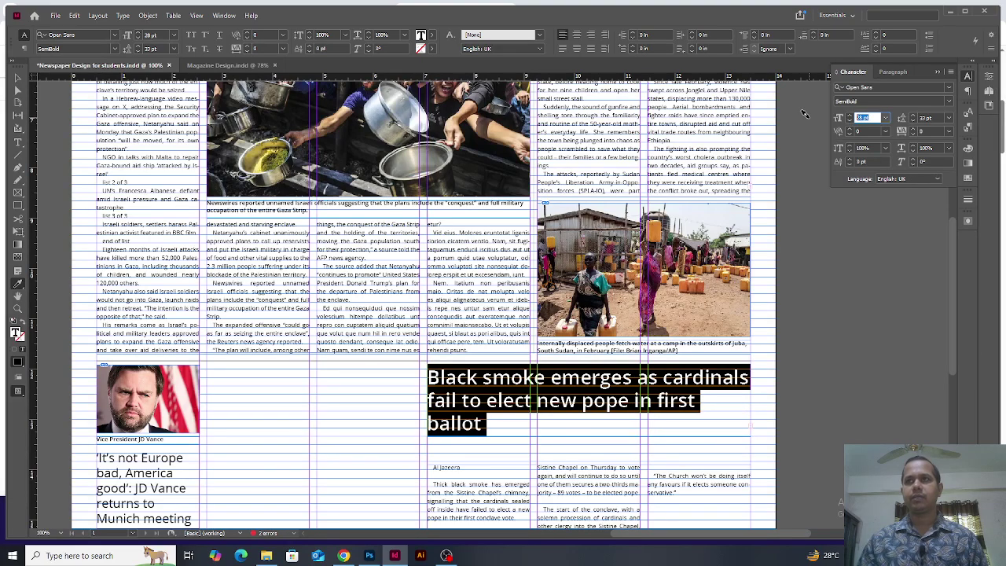
{"action": "type", "text": "2"}
{"action": "key", "text": "Return"}
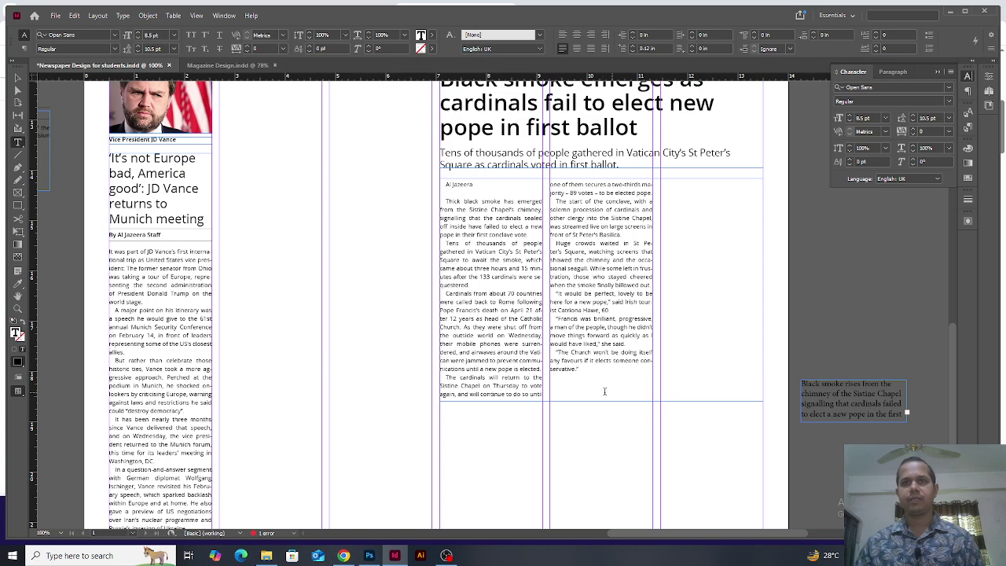
Step: Fill the rest of the black smoke article's frame with placeholder text and break it into a new paragraph in the third column
{"action": "right_click", "coordinate": [614, 388]}
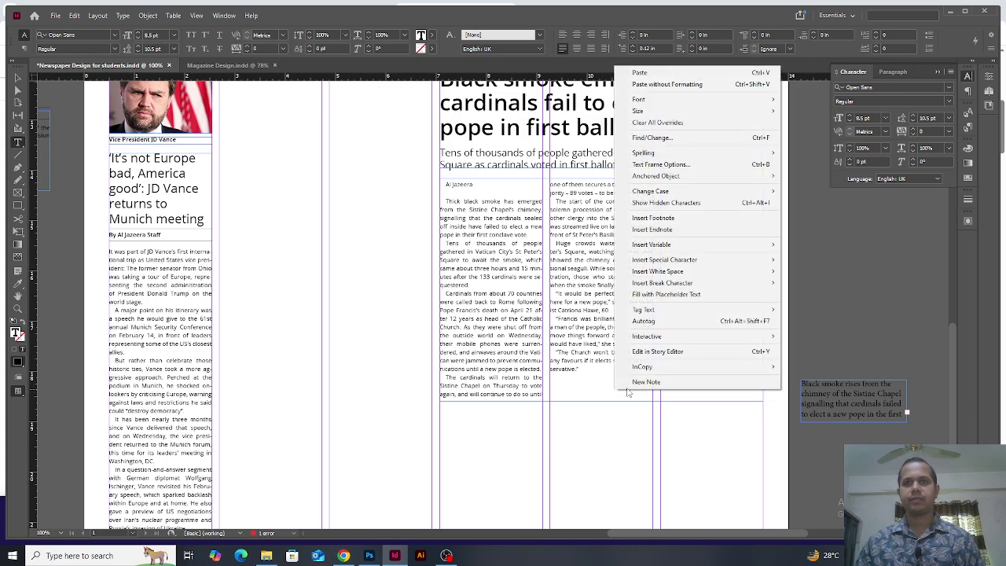
{"action": "left_click", "coordinate": [687, 294]}
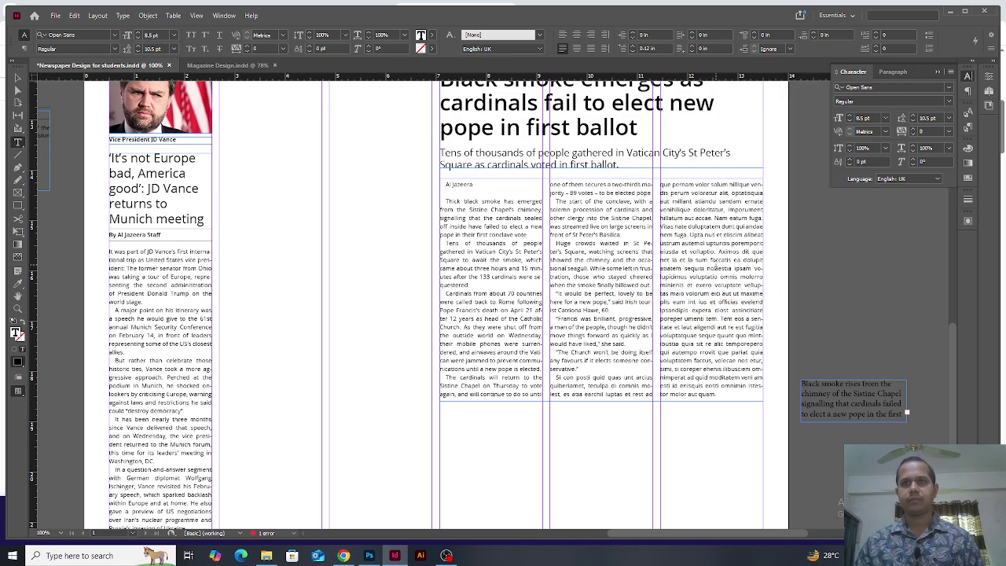
{"action": "left_click", "coordinate": [705, 268]}
{"action": "type", "text": "."}
{"action": "key", "text": "Return"}
Step: Format the "Al Jazeera" byline like the JD Vance story's byline and set the first body paragraph's first-line indent to 0
{"action": "left_click_drag", "start_coordinate": [460, 184], "coordinate": [425, 156]}
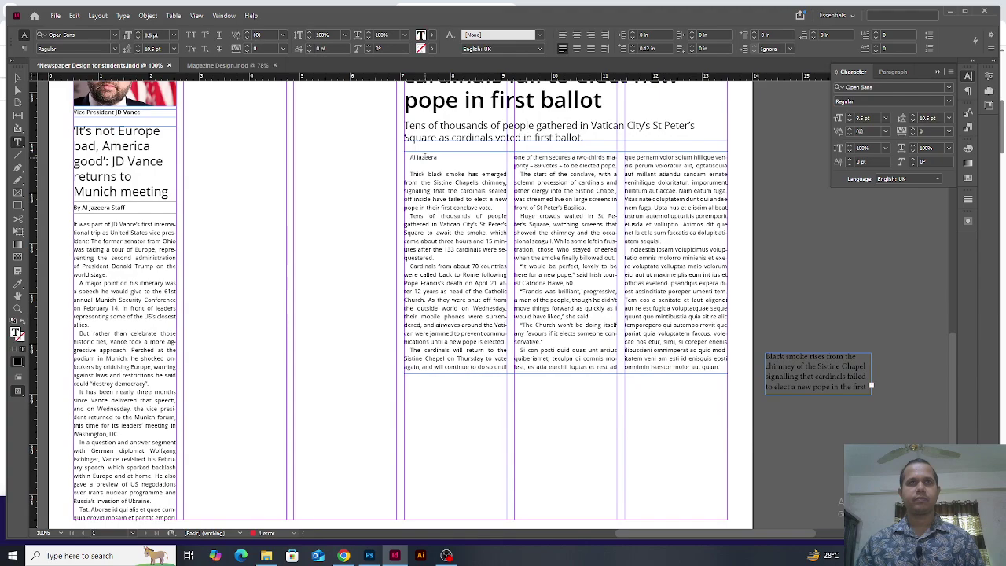
{"action": "left_click", "coordinate": [96, 207]}
{"action": "key", "text": "v"}
{"action": "triple_click", "coordinate": [417, 174]}
{"action": "left_click", "coordinate": [623, 48]}
{"action": "type", "text": "0"}
{"action": "key", "text": "Return"}
{"action": "key", "text": "Escape"}
Step: Shorten the black smoke text frame to about 2.97 in high and place the smoke photo below it, about 6.43 in wide
{"action": "left_click_drag", "start_coordinate": [580, 378], "coordinate": [577, 334]}
{"action": "left_click_drag", "start_coordinate": [563, 329], "coordinate": [561, 255]}
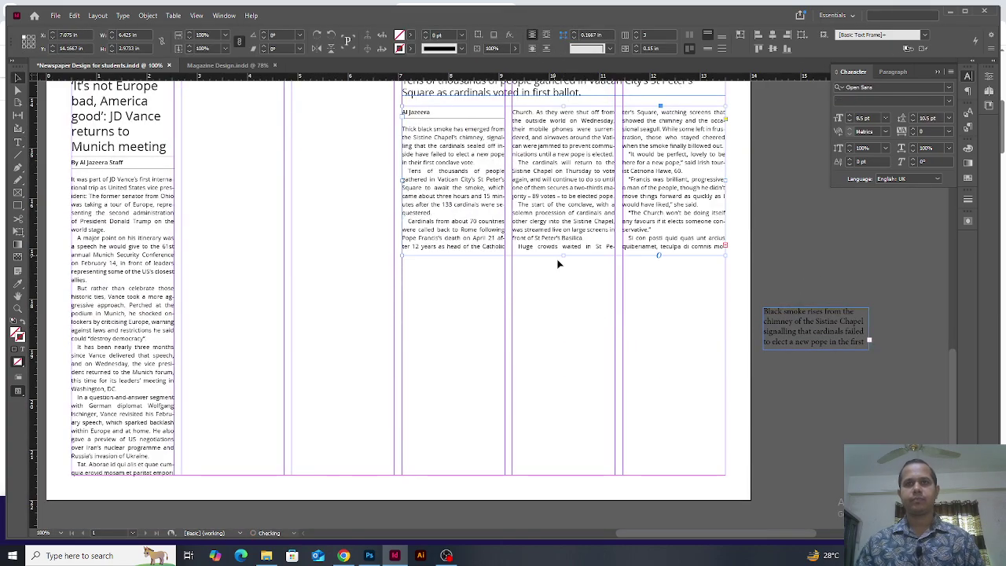
{"action": "left_click", "coordinate": [558, 264]}
{"action": "key", "text": "ctrl+d"}
{"action": "double_click", "coordinate": [451, 231]}
{"action": "left_click_drag", "start_coordinate": [402, 259], "coordinate": [724, 353]}
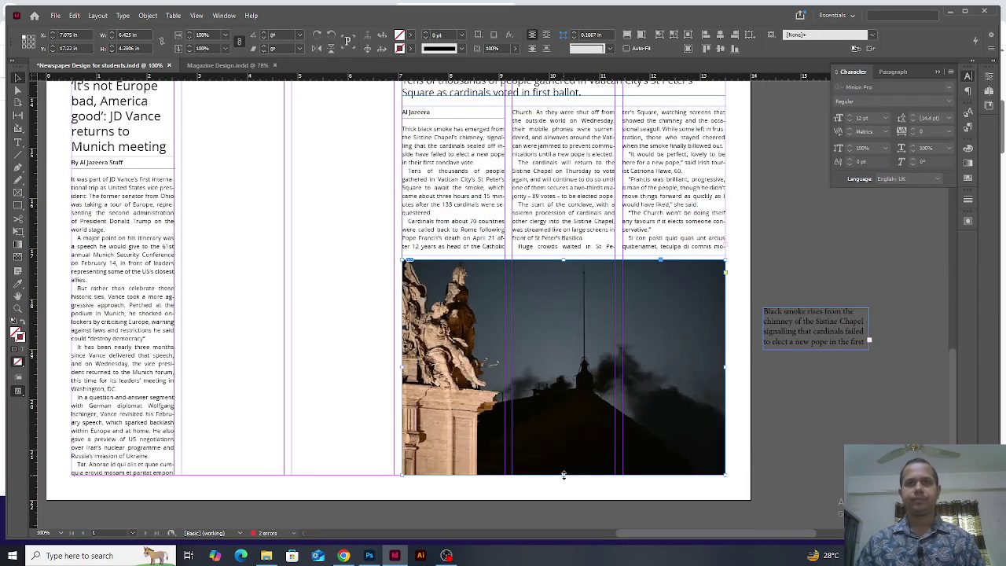
Step: Format the smoke photo's caption on the pasteboard like the "Vice President JD Vance" caption
{"action": "left_click", "coordinate": [808, 346]}
{"action": "scroll", "coordinate": [807, 346], "scroll_direction": "up", "scroll_amount": 3}
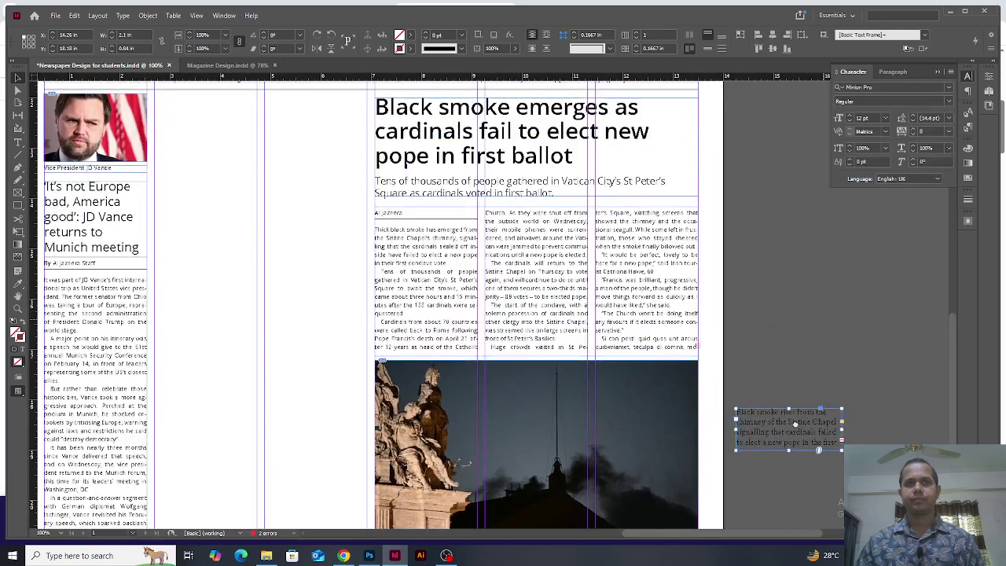
{"action": "left_click_drag", "start_coordinate": [796, 425], "coordinate": [808, 394]}
{"action": "double_click", "coordinate": [809, 394]}
{"action": "triple_click", "coordinate": [809, 394]}
{"action": "key", "text": "ctrl+a"}
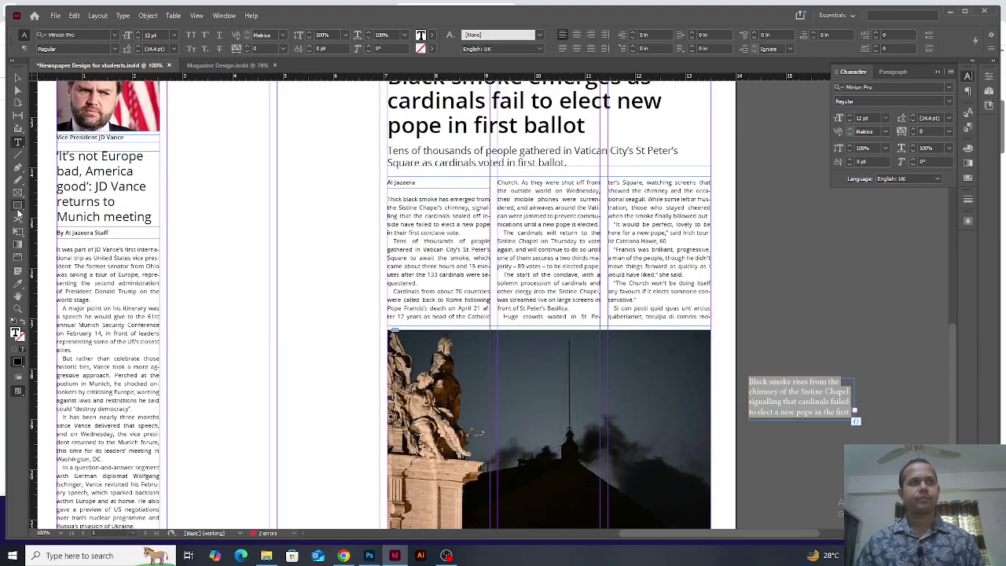
{"action": "left_click", "coordinate": [92, 136]}
{"action": "key", "text": "v"}
{"action": "left_click", "coordinate": [231, 225]}
Step: Move the caption below the smoke photo and widen its frame across the three columns to about 6.43 in
{"action": "left_click_drag", "start_coordinate": [521, 341], "coordinate": [505, 232]}
{"action": "left_click", "coordinate": [767, 279]}
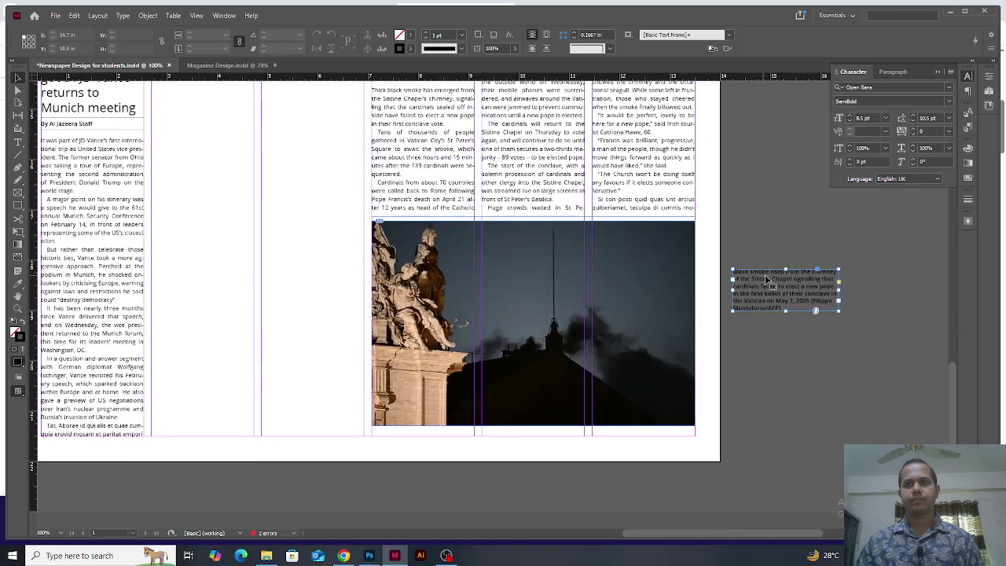
{"action": "left_click_drag", "start_coordinate": [766, 279], "coordinate": [405, 445]}
{"action": "left_click_drag", "start_coordinate": [479, 451], "coordinate": [695, 449]}
{"action": "scroll", "coordinate": [603, 377], "scroll_direction": "up", "scroll_amount": 3}
{"action": "left_click_drag", "start_coordinate": [488, 381], "coordinate": [485, 370]}
{"action": "left_click_drag", "start_coordinate": [246, 406], "coordinate": [245, 406]}
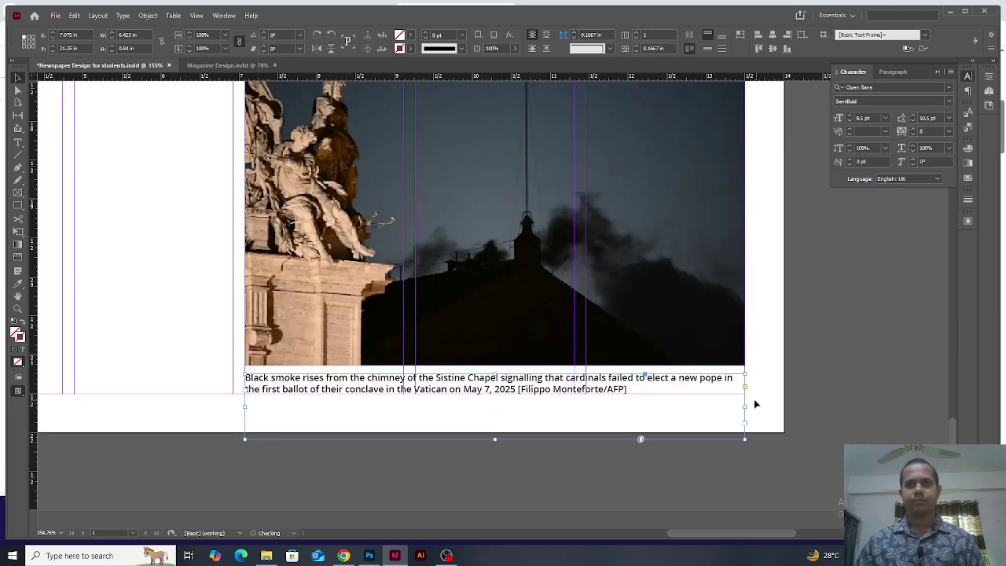
Step: Shorten the caption frame to end at the page's lower margin and extend the smoke photo's lower edge slightly towards it
{"action": "left_click_drag", "start_coordinate": [496, 439], "coordinate": [497, 404]}
{"action": "double_click", "coordinate": [497, 404]}
{"action": "key", "text": "Escape"}
{"action": "left_click", "coordinate": [525, 346]}
{"action": "left_click_drag", "start_coordinate": [496, 365], "coordinate": [497, 368]}
{"action": "left_click", "coordinate": [798, 367]}
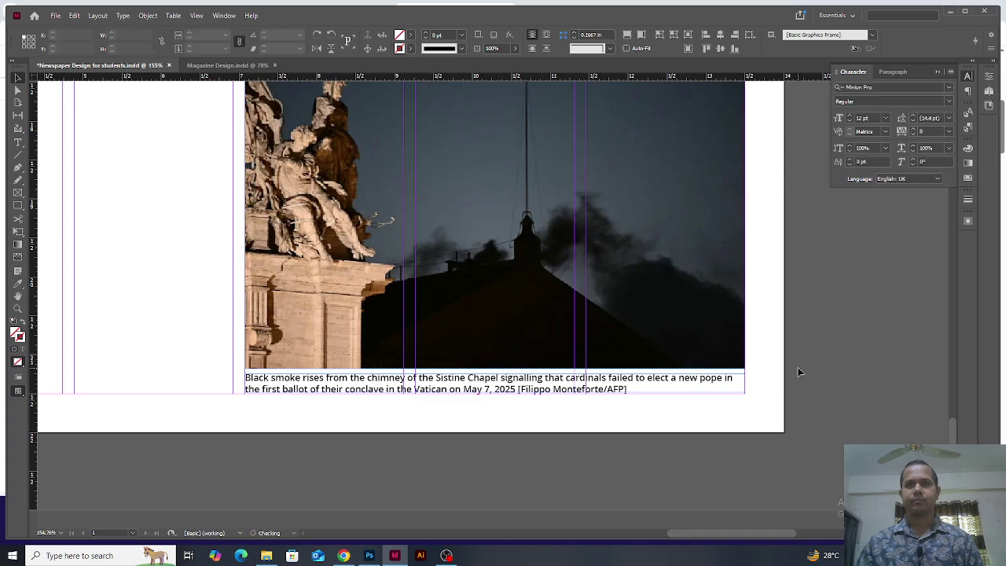
Step: Draw a vertical line about 9.58 in long in the gutter beside the JD Vance story and set its stroke to 0.3 pt
{"action": "key", "text": "ctrl+0"}
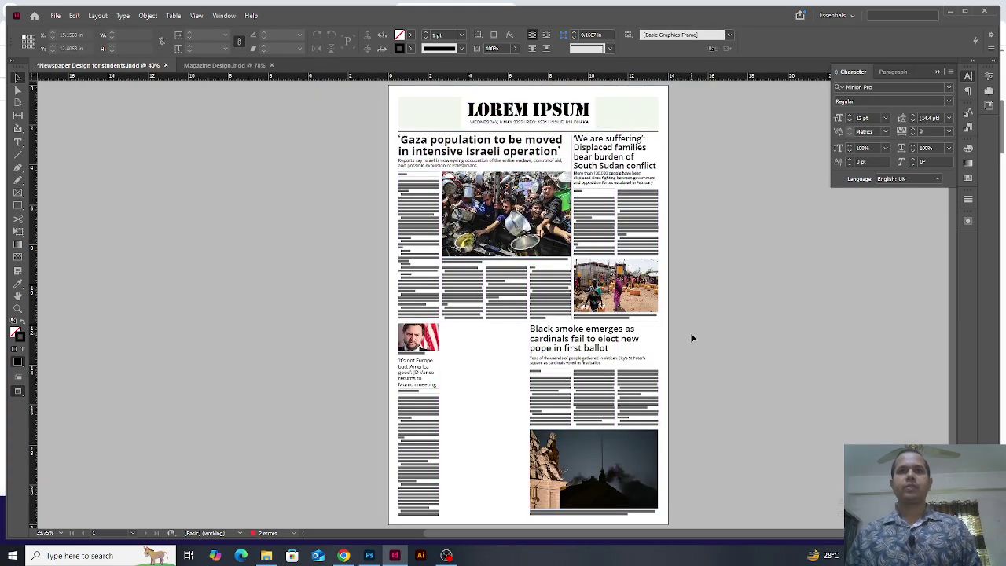
{"action": "key", "text": "w"}
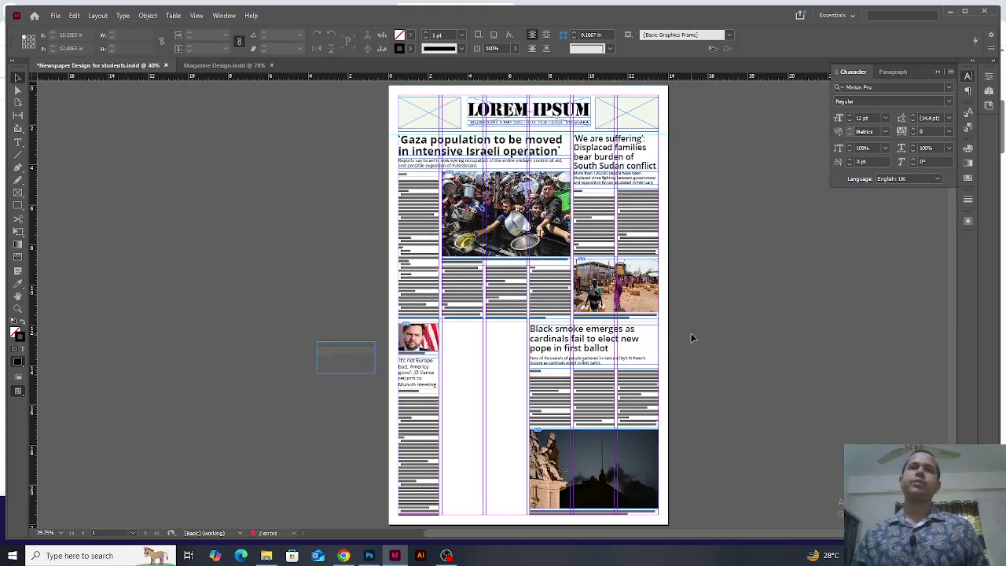
{"action": "key", "text": "backslash"}
{"action": "key", "text": "ctrl+1"}
{"action": "mouse_move", "coordinate": [373, 118]}
{"action": "left_mouse_down"}
{"action": "mouse_move", "coordinate": [372, 290]}
{"action": "mouse_move", "coordinate": [391, 506]}
{"action": "mouse_move", "coordinate": [390, 435]}
{"action": "left_mouse_up"}
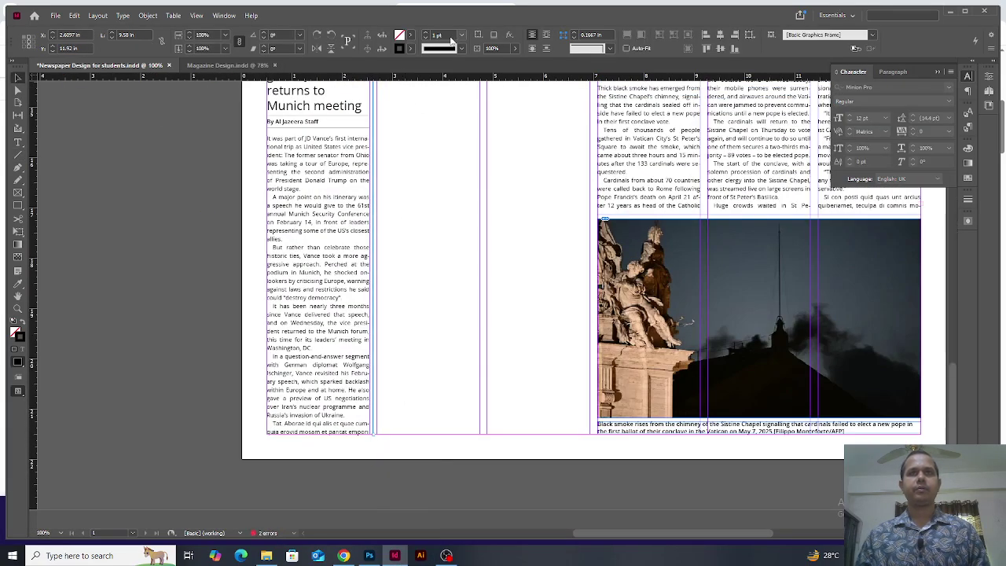
{"action": "type", "text": ".3"}
{"action": "key", "text": "Return"}
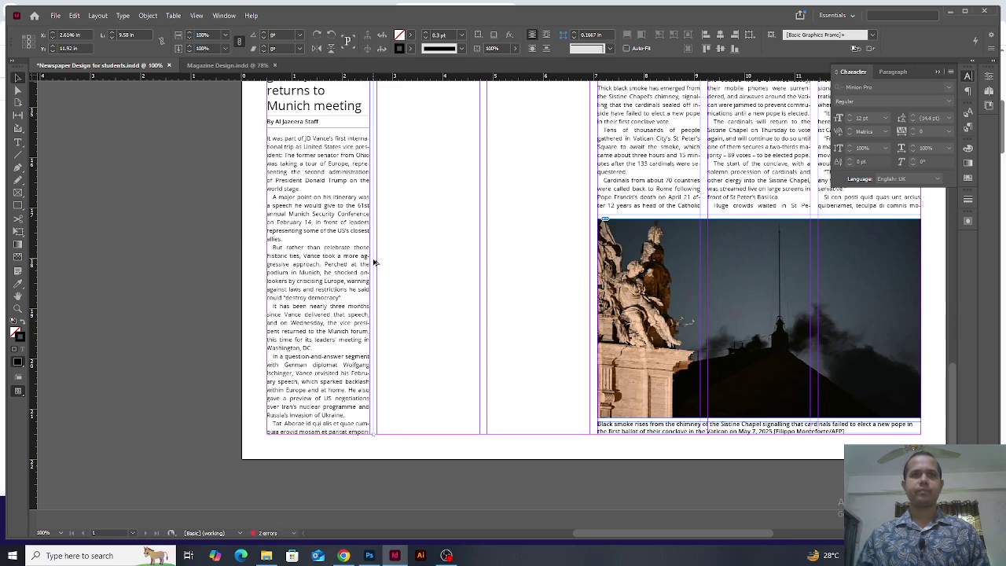
Step: Copy the thin vertical rule into the gutter beside the black smoke story, at X 7 in
{"action": "left_click_drag", "start_coordinate": [374, 262], "coordinate": [596, 262]}
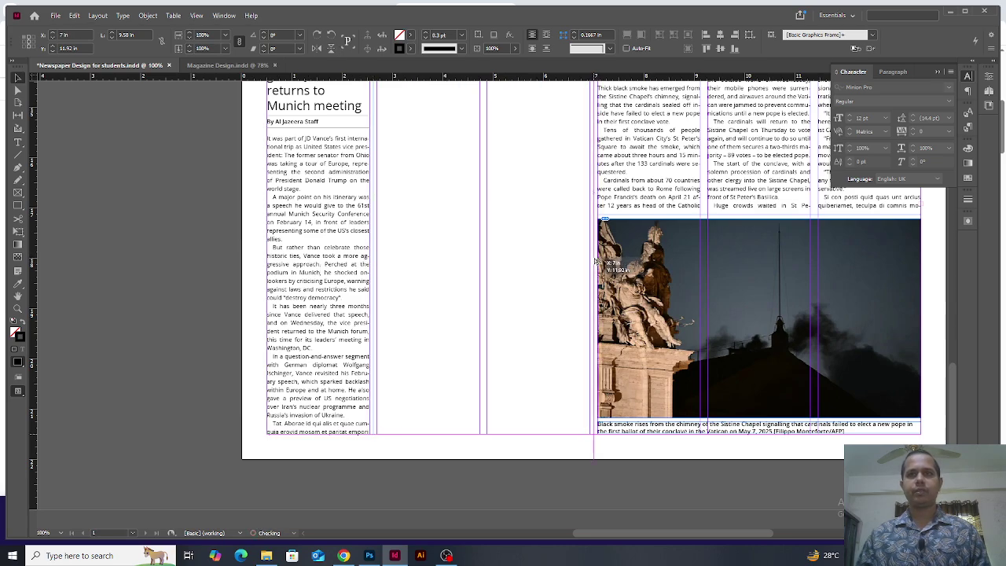
{"action": "key", "text": "w"}
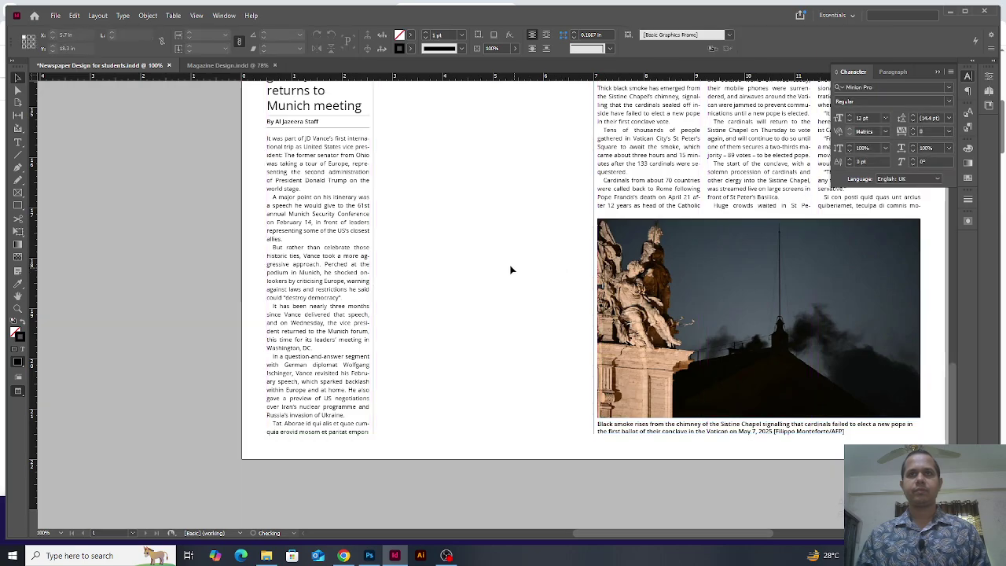
{"action": "scroll", "coordinate": [423, 233], "scroll_direction": "up", "scroll_amount": 3}
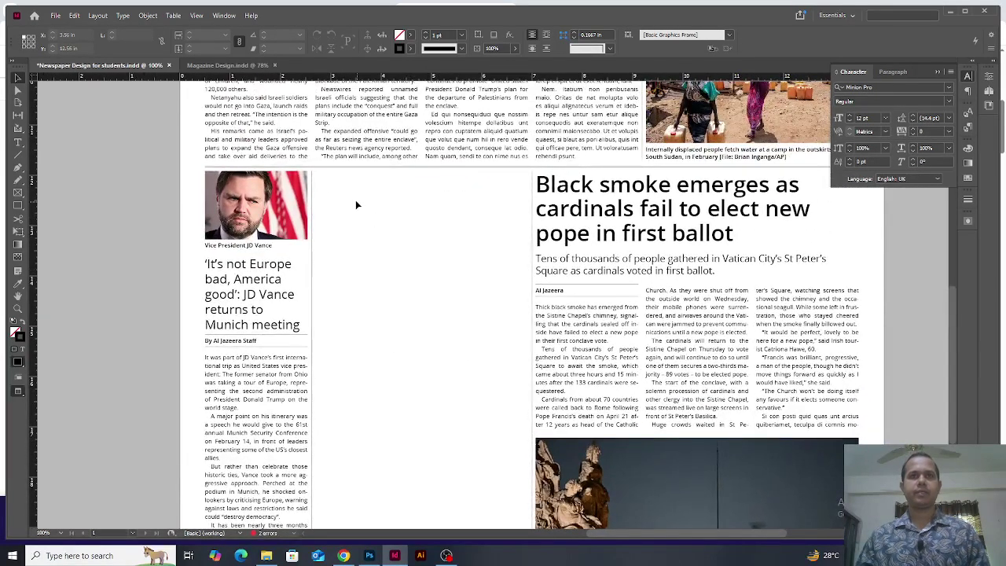
Step: Delete the leftover text frame from the pasteboard beside the page
{"action": "key", "text": "w"}
{"action": "key", "text": "ctrl+0"}
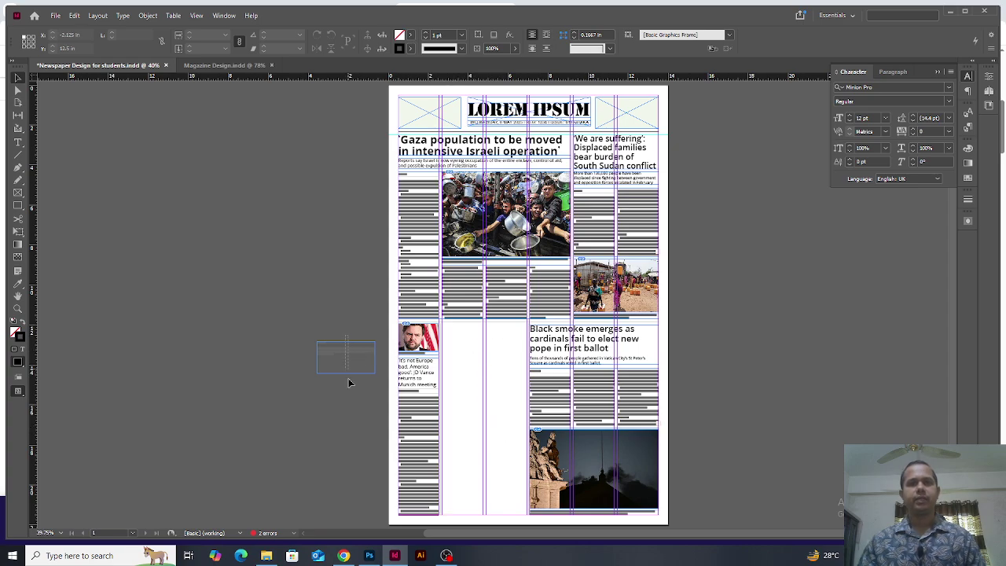
{"action": "key", "text": "Delete"}
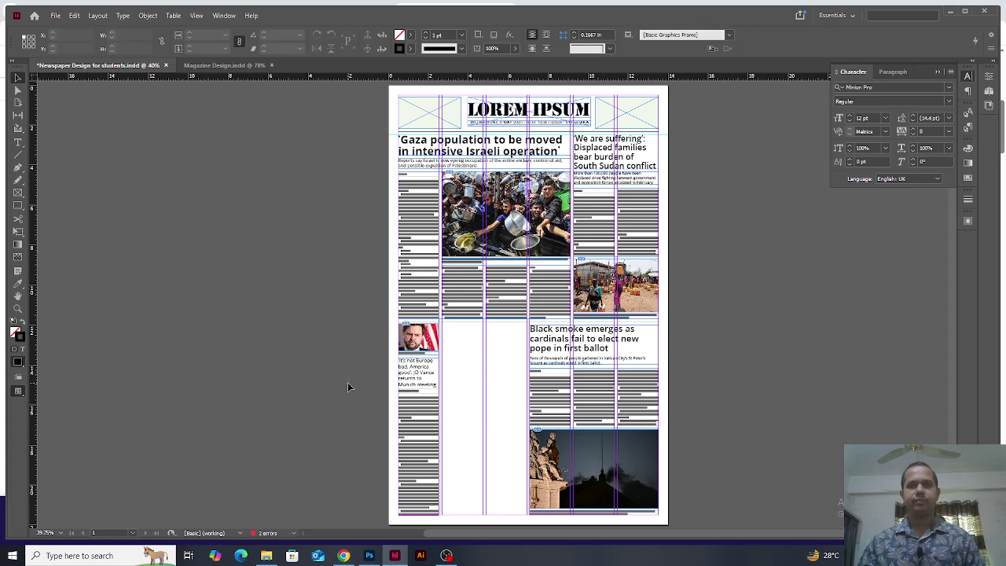
{"action": "key", "text": "w"}
Step: Switch to the browser and open the Al Jazeera article "Syria's al-Sharaa confirms indirect talks with Israel amid soaring tensions"
{"action": "key", "text": "alt+Tab"}
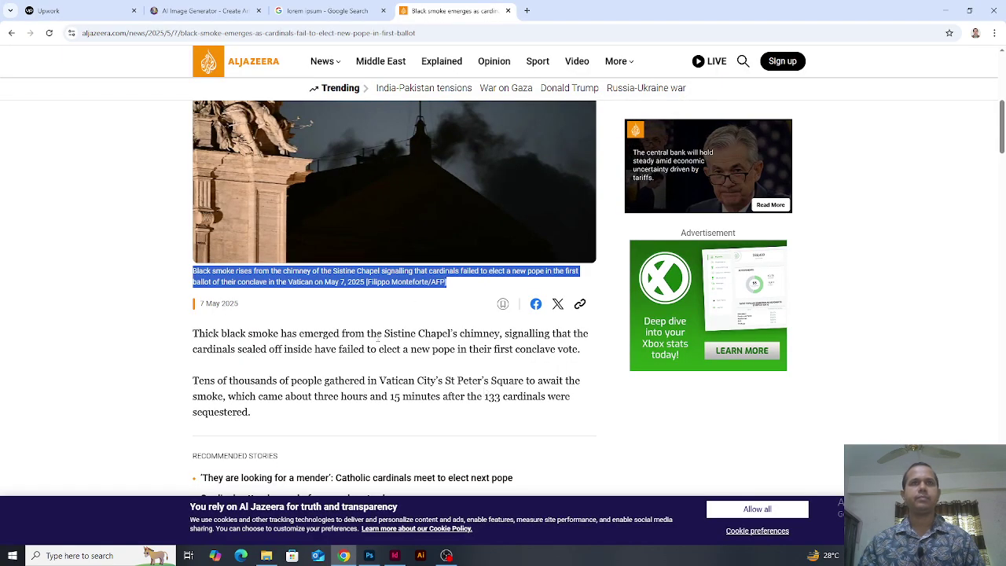
{"action": "left_click", "coordinate": [236, 61]}
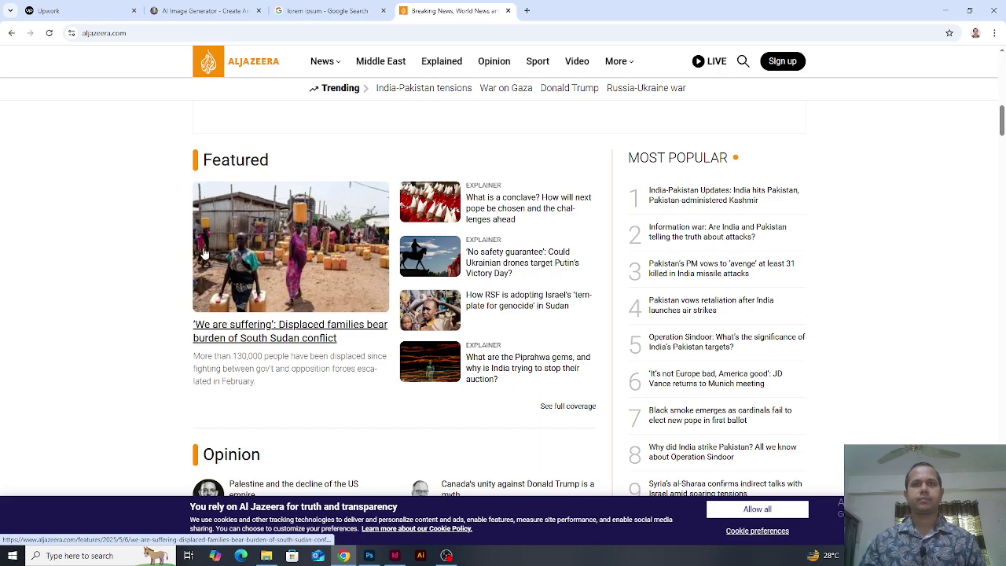
{"action": "left_click", "coordinate": [519, 301]}
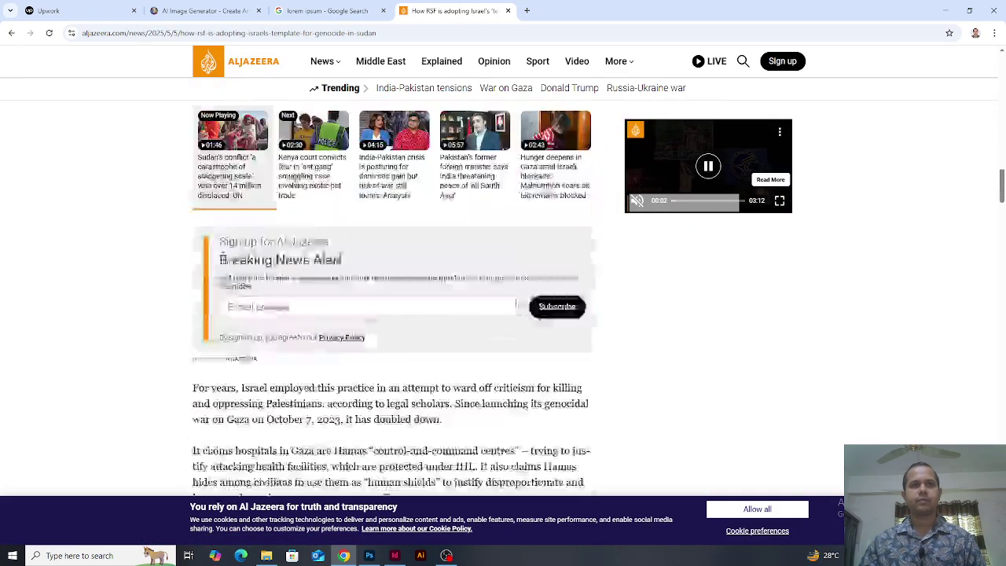
{"action": "key", "text": "alt+Left"}
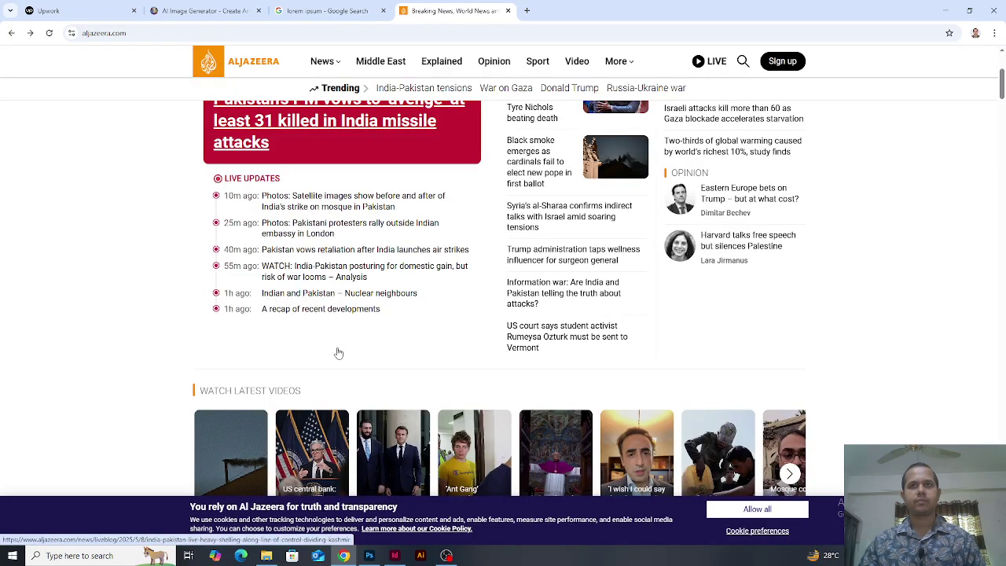
{"action": "left_click", "coordinate": [550, 321]}
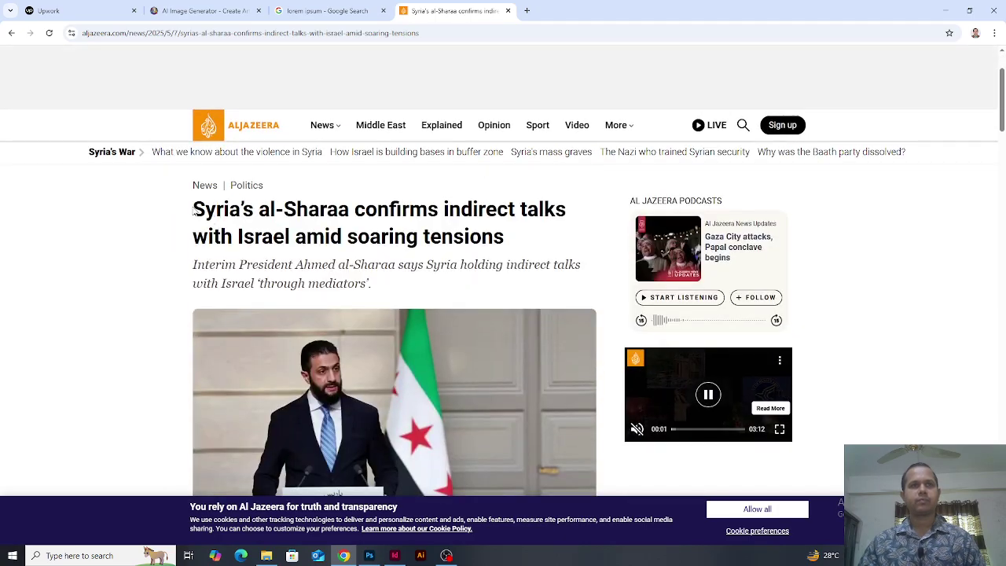
Step: Copy the Syria article's headline and subheading into a new two-column-wide text frame between the JD Vance and black smoke stories
{"action": "left_click_drag", "start_coordinate": [194, 209], "coordinate": [395, 288]}
{"action": "key", "text": "alt+Tab"}
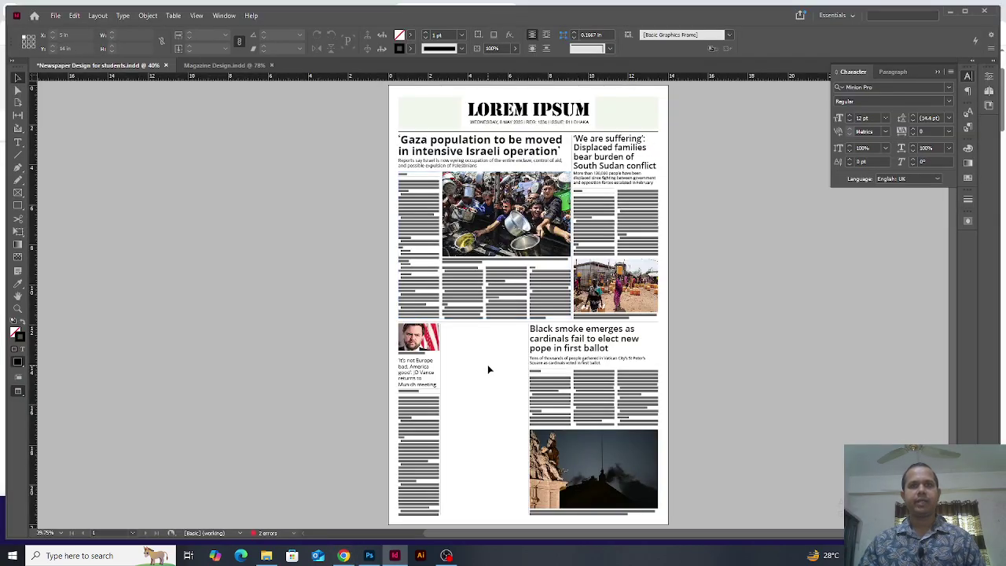
{"action": "key", "text": "w"}
{"action": "left_click", "coordinate": [485, 353], "text": "ctrl"}
{"action": "left_click", "coordinate": [485, 353], "text": "ctrl"}
{"action": "left_click", "coordinate": [484, 354], "text": "ctrl"}
{"action": "left_click", "coordinate": [512, 276], "text": "ctrl"}
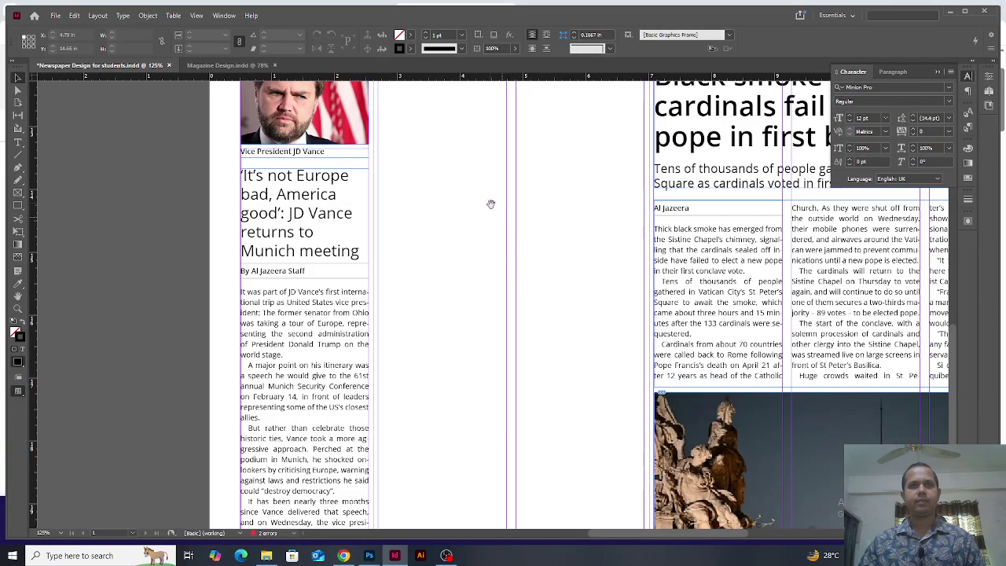
{"action": "left_click_drag", "start_coordinate": [492, 204], "coordinate": [469, 316]}
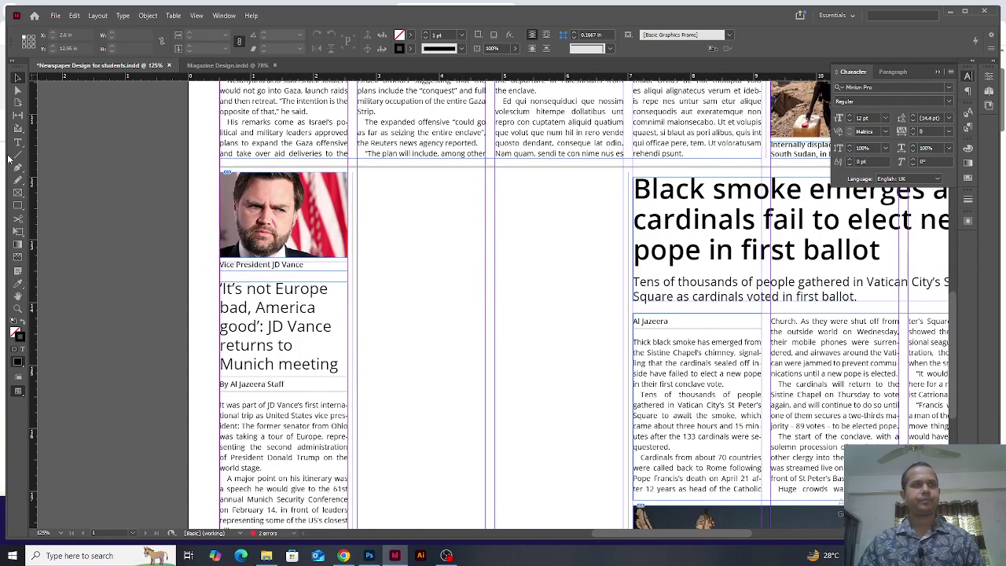
{"action": "key", "text": "ctrl+v"}
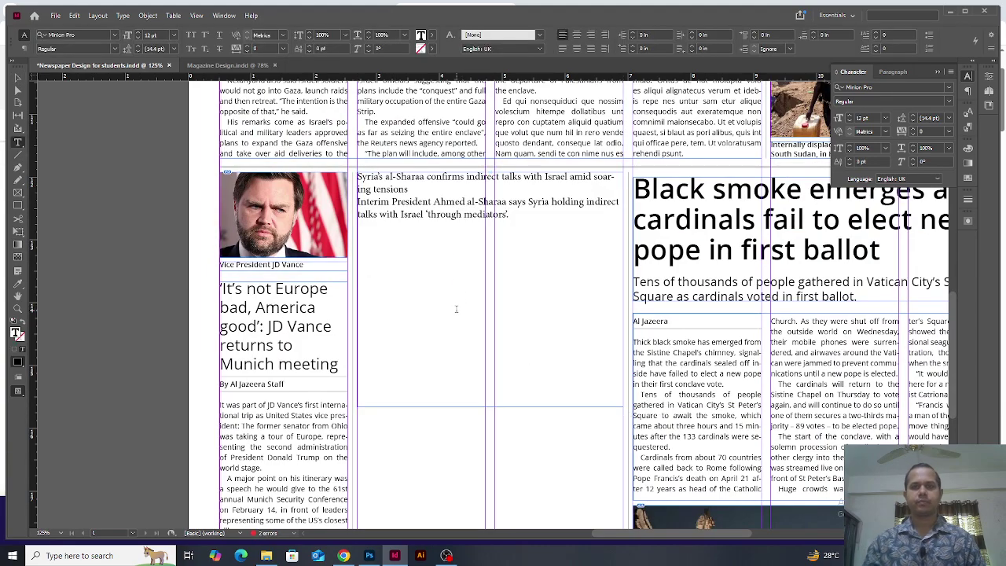
Step: Copy the Syria article's opening body paragraphs from the browser, add them below the subheading and lengthen the text frame
{"action": "key", "text": "alt+Tab"}
{"action": "left_click_drag", "start_coordinate": [194, 124], "coordinate": [280, 468]}
{"action": "scroll", "coordinate": [487, 240], "scroll_direction": "down", "scroll_amount": 7}
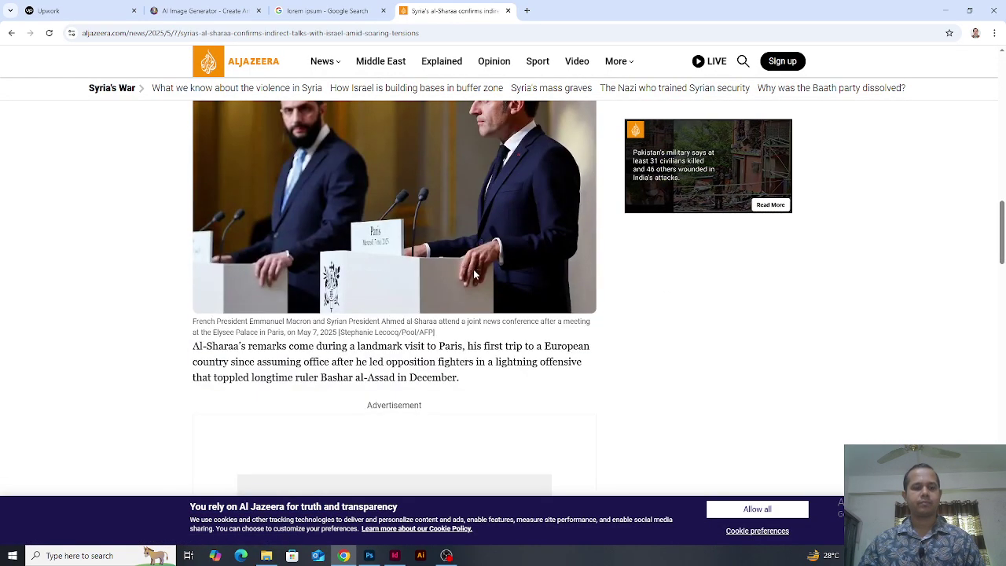
{"action": "key", "text": "ctrl+c"}
{"action": "key", "text": "alt+Tab"}
{"action": "key", "text": "ctrl+v"}
{"action": "left_click_drag", "start_coordinate": [491, 406], "coordinate": [491, 525]}
{"action": "scroll", "coordinate": [411, 278], "scroll_direction": "down", "scroll_amount": 3}
{"action": "left_click_drag", "start_coordinate": [358, 178], "coordinate": [359, 341]}
{"action": "key", "text": "BackSpace"}
Step: Copy the article's paragraphs from the United Nations exemption through "Lifting sanctions" and append them to the Syria story
{"action": "key", "text": "alt+Tab"}
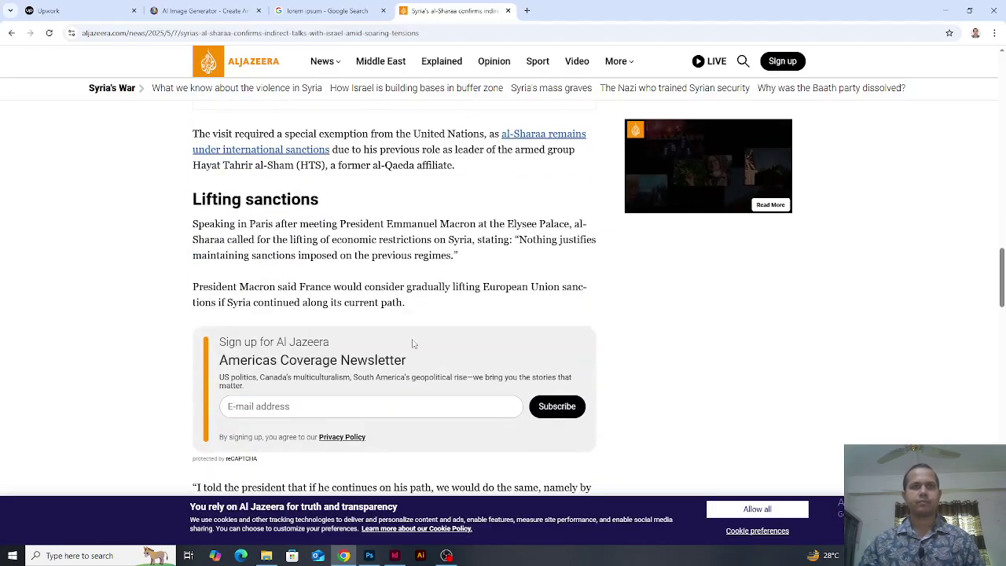
{"action": "left_click_drag", "start_coordinate": [194, 134], "coordinate": [447, 310]}
{"action": "key", "text": "ctrl+c"}
{"action": "key", "text": "alt+Tab"}
{"action": "key", "text": "ctrl+v"}
{"action": "scroll", "coordinate": [469, 382], "scroll_direction": "down", "scroll_amount": 3}
{"action": "scroll", "coordinate": [469, 382], "scroll_direction": "up", "scroll_amount": 5}
Step: Format all the Syria text like the JD Vance body text and set its frame to 2 columns with a 0.15 in gutter
{"action": "key", "text": "ctrl+a"}
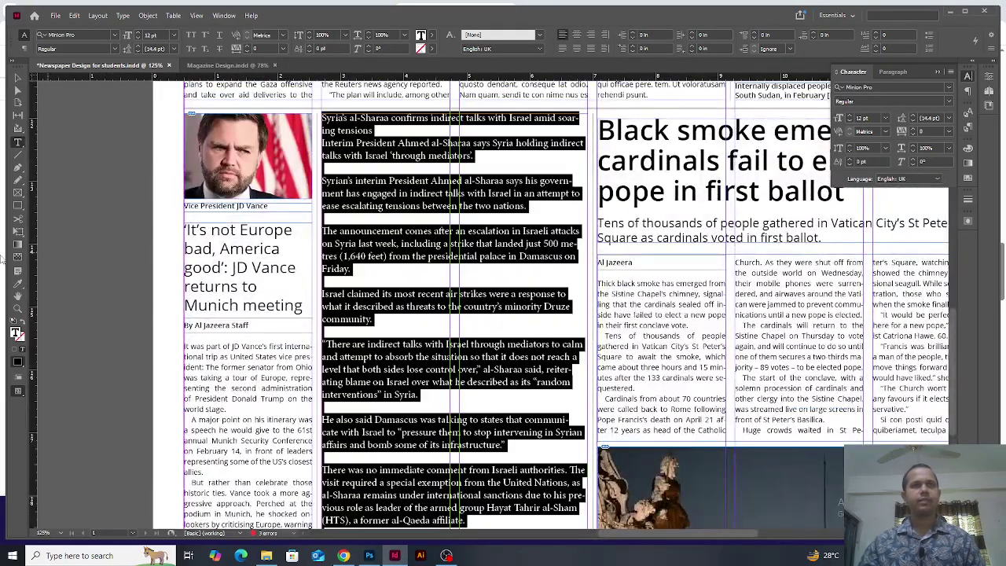
{"action": "left_click", "coordinate": [17, 284]}
{"action": "left_click", "coordinate": [236, 377]}
{"action": "left_click", "coordinate": [17, 78]}
{"action": "scroll", "coordinate": [441, 235], "scroll_direction": "up", "scroll_amount": 1}
{"action": "left_click", "coordinate": [659, 35]}
{"action": "type", "text": "2"}
{"action": "key", "text": "Tab"}
{"action": "type", "text": "0.15"}
{"action": "key", "text": "Return"}
Step: Align the Syria frame's upper edge to Y 12 in using the baseline grid and shorten the frame from below
{"action": "key", "text": "ctrl+alt+apostrophe"}
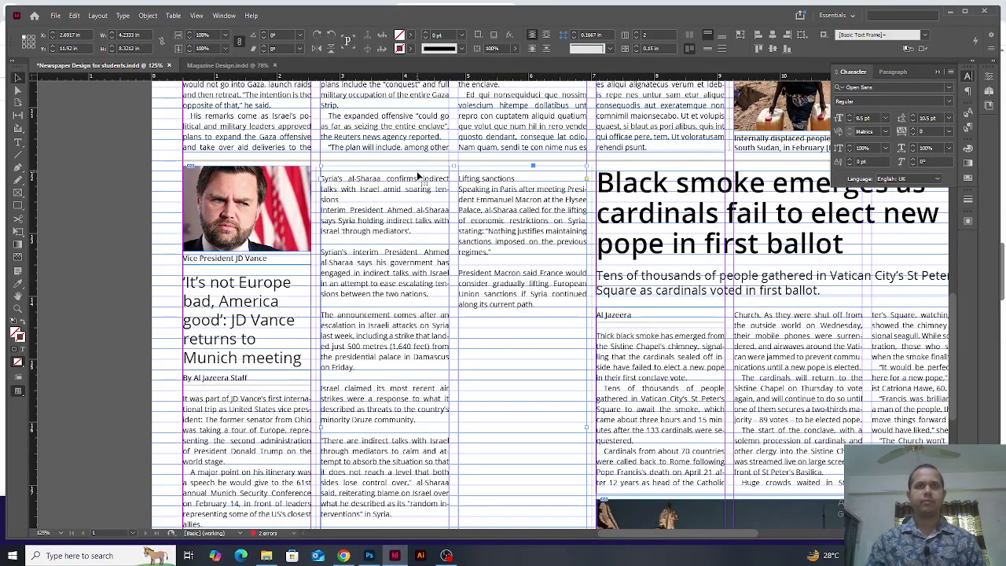
{"action": "left_click_drag", "start_coordinate": [454, 166], "coordinate": [452, 171]}
{"action": "scroll", "coordinate": [424, 440], "scroll_direction": "up", "scroll_amount": 5}
{"action": "scroll", "coordinate": [465, 333], "scroll_direction": "down", "scroll_amount": 6}
{"action": "scroll", "coordinate": [472, 362], "scroll_direction": "up", "scroll_amount": 3}
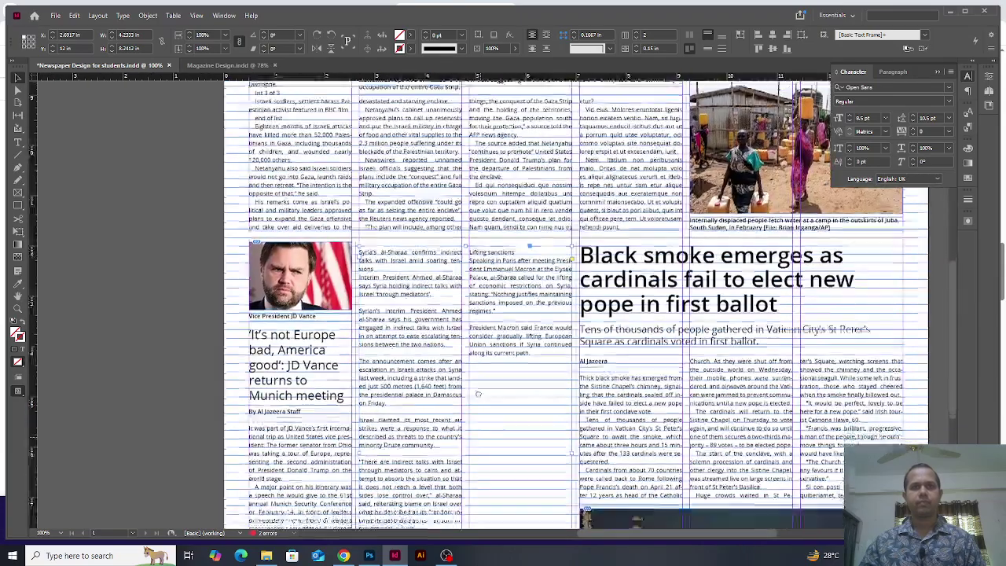
{"action": "scroll", "coordinate": [478, 393], "scroll_direction": "down", "scroll_amount": 4}
{"action": "left_click_drag", "start_coordinate": [459, 451], "coordinate": [462, 257]}
{"action": "scroll", "coordinate": [482, 291], "scroll_direction": "up", "scroll_amount": 5}
{"action": "key", "text": "ctrl+alt+apostrophe"}
Step: Place a copy of the South Sudan headline and subheading on the pasteboard beside the Syria story as a style reference
{"action": "double_click", "coordinate": [385, 271]}
{"action": "triple_click", "coordinate": [385, 272]}
{"action": "scroll", "coordinate": [472, 275], "scroll_direction": "up", "scroll_amount": 6}
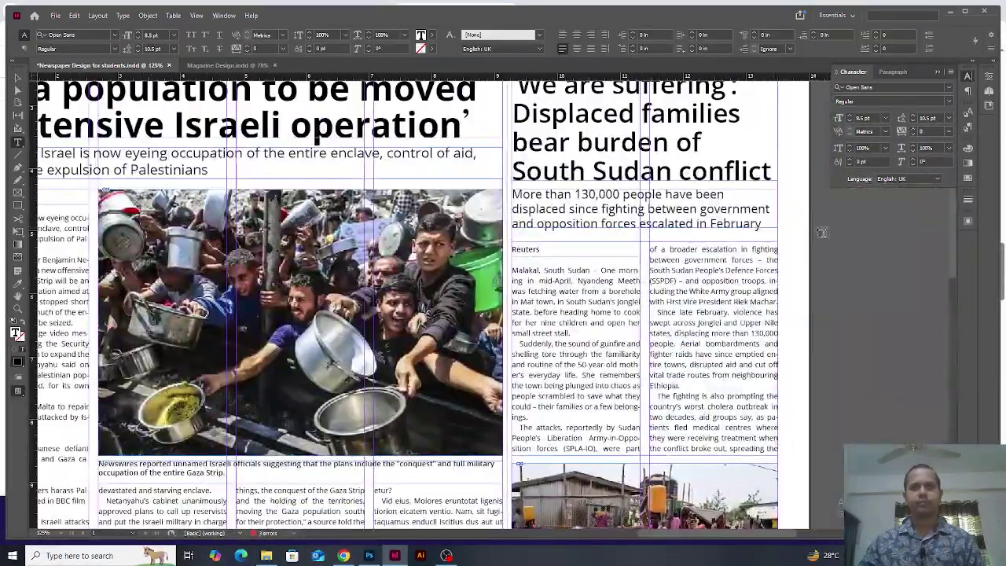
{"action": "left_click", "coordinate": [644, 157]}
{"action": "left_click_drag", "start_coordinate": [267, 471], "coordinate": [582, 86]}
{"action": "key", "text": "ctrl+v"}
{"action": "left_click_drag", "start_coordinate": [503, 307], "coordinate": [243, 253]}
Step: Move the Syria headline and subheading into their own frame across both columns, lowering the body frame's upper edge to make room
{"action": "double_click", "coordinate": [543, 146]}
{"action": "left_click_drag", "start_coordinate": [516, 134], "coordinate": [585, 189]}
{"action": "key", "text": "BackSpace"}
{"action": "key", "text": "Delete"}
{"action": "key", "text": "Escape"}
{"action": "left_click_drag", "start_coordinate": [648, 127], "coordinate": [647, 239]}
{"action": "key", "text": "ctrl+v"}
{"action": "left_click_drag", "start_coordinate": [499, 257], "coordinate": [586, 164]}
{"action": "left_click_drag", "start_coordinate": [647, 189], "coordinate": [781, 191]}
Step: Apply the South Sudan headline's formatting to the Syria headline
{"action": "double_click", "coordinate": [606, 135]}
{"action": "triple_click", "coordinate": [606, 135]}
{"action": "left_click", "coordinate": [18, 284]}
{"action": "left_click", "coordinate": [196, 228]}
{"action": "left_click", "coordinate": [17, 78]}
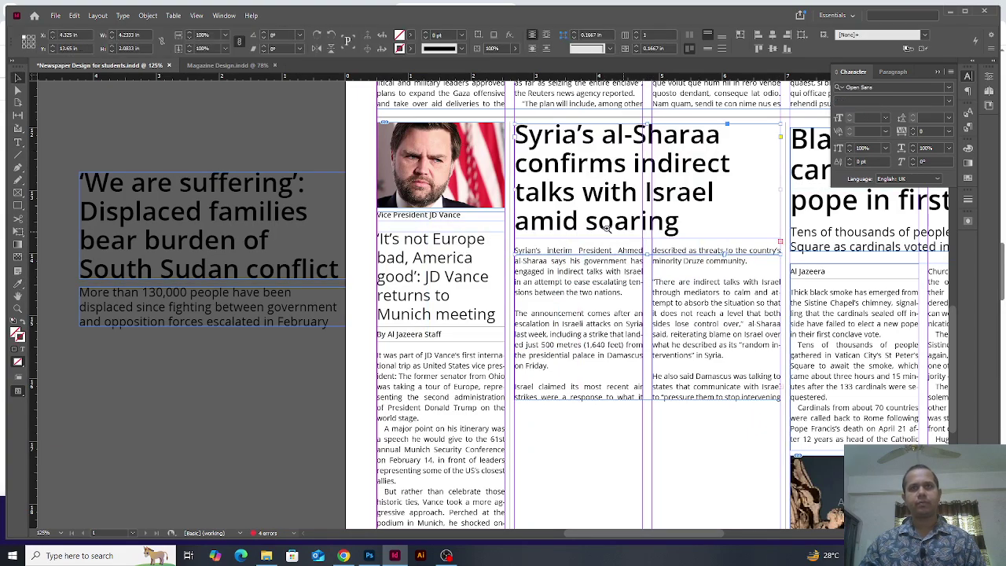
Step: Reduce the Syria headline to 28 pt so its full wording fits on four lines
{"action": "scroll", "coordinate": [521, 154], "scroll_direction": "up", "scroll_amount": 5}
{"action": "left_click_drag", "start_coordinate": [494, 311], "coordinate": [491, 317]}
{"action": "key", "text": "ctrl+1"}
{"action": "double_click", "coordinate": [542, 267]}
{"action": "triple_click", "coordinate": [542, 267]}
{"action": "key", "text": "alt+Left"}
Step: Format the Syria subheading like the South Sudan subheading and lower the body frame's upper edge to clear it
{"action": "left_click", "coordinate": [483, 351]}
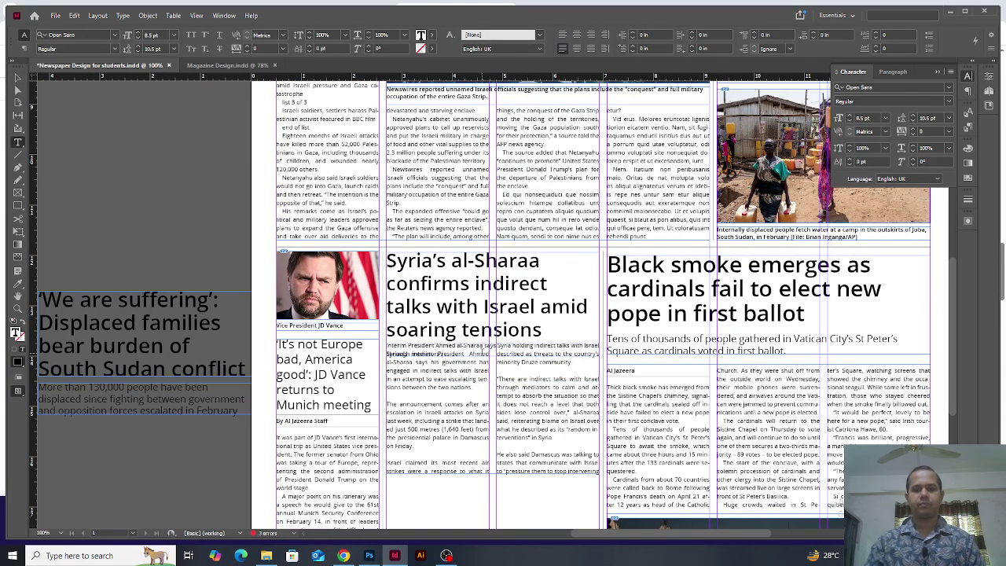
{"action": "triple_click", "coordinate": [468, 349]}
{"action": "left_click", "coordinate": [103, 389]}
{"action": "key", "text": "Escape"}
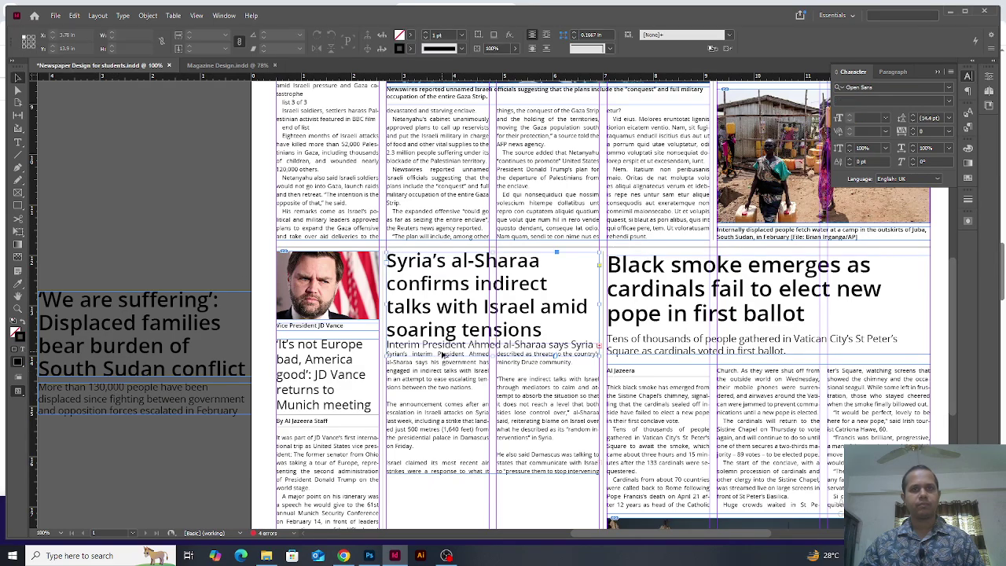
{"action": "left_click_drag", "start_coordinate": [487, 379], "coordinate": [488, 412]}
Step: Insert a small blank line at body-text size between the Syria headline and its subheading
{"action": "scroll", "coordinate": [413, 411], "scroll_direction": "up", "scroll_amount": 2}
{"action": "double_click", "coordinate": [503, 241]}
{"action": "triple_click", "coordinate": [503, 241]}
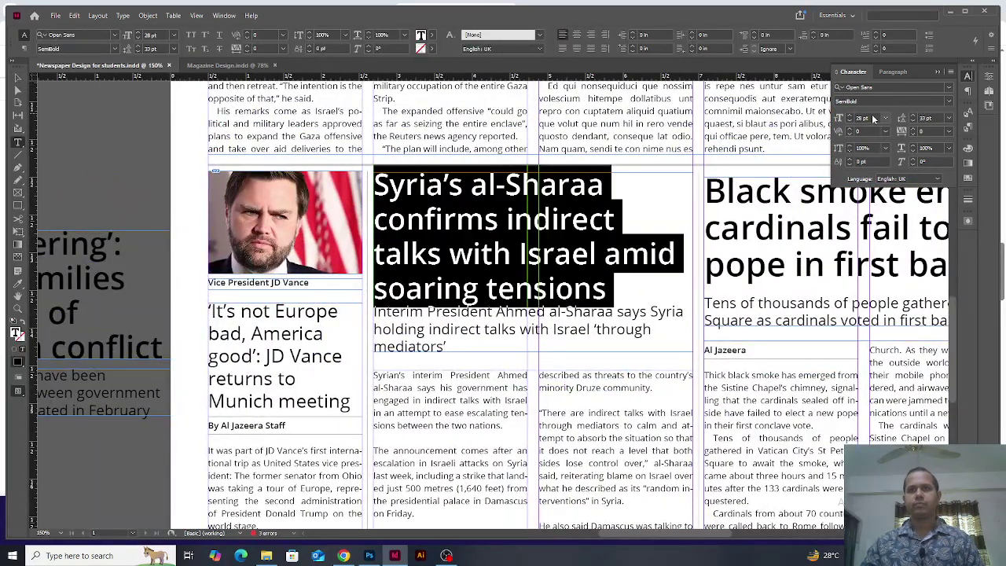
{"action": "left_click", "coordinate": [387, 311]}
{"action": "key", "text": "Return"}
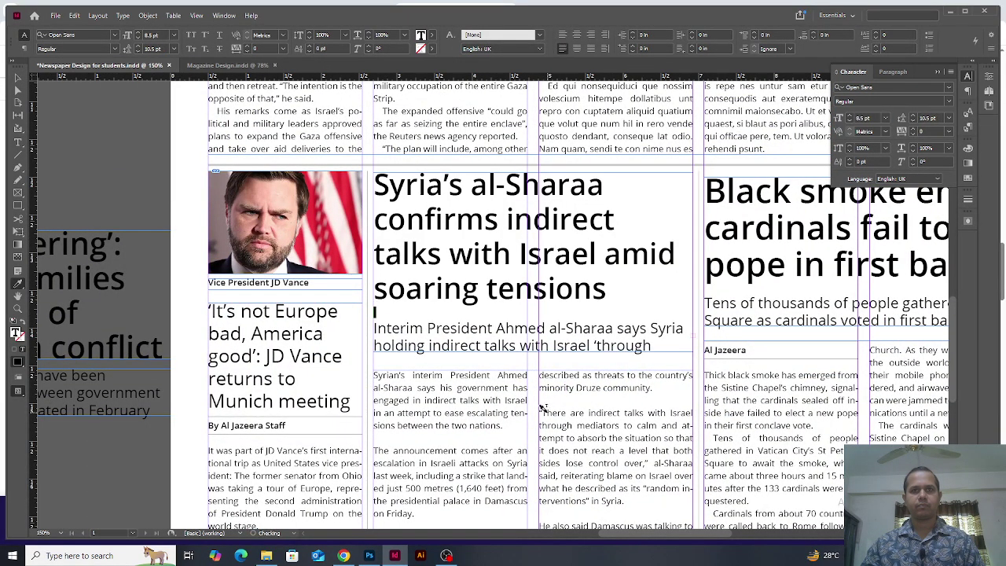
{"action": "key", "text": "BackSpace"}
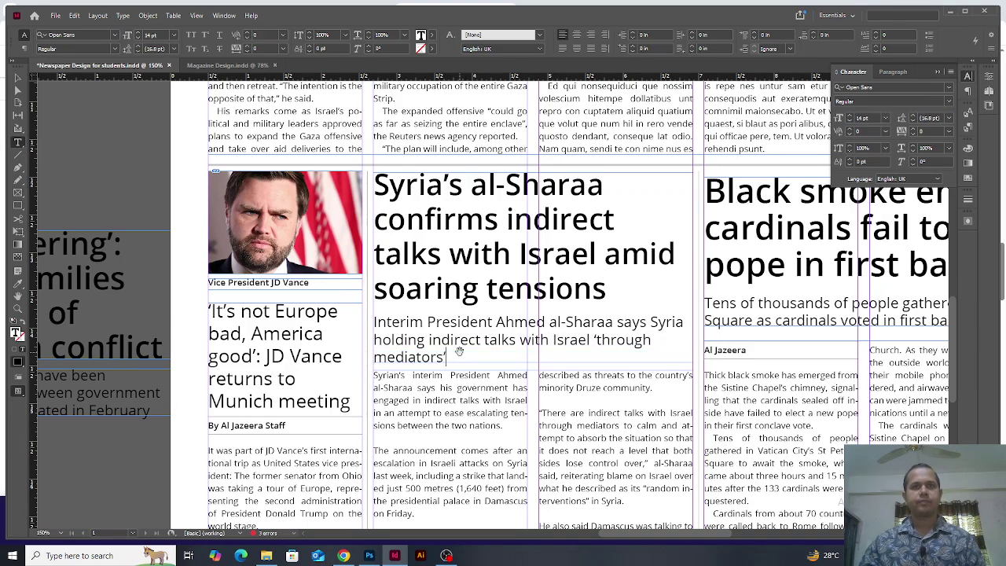
Step: Copy the "Al Jazeera" byline from the black smoke story to the start of the Syria body text, with a blank line below
{"action": "left_click_drag", "start_coordinate": [459, 351], "coordinate": [446, 257]}
{"action": "key", "text": "Escape"}
{"action": "left_click_drag", "start_coordinate": [540, 343], "coordinate": [474, 295]}
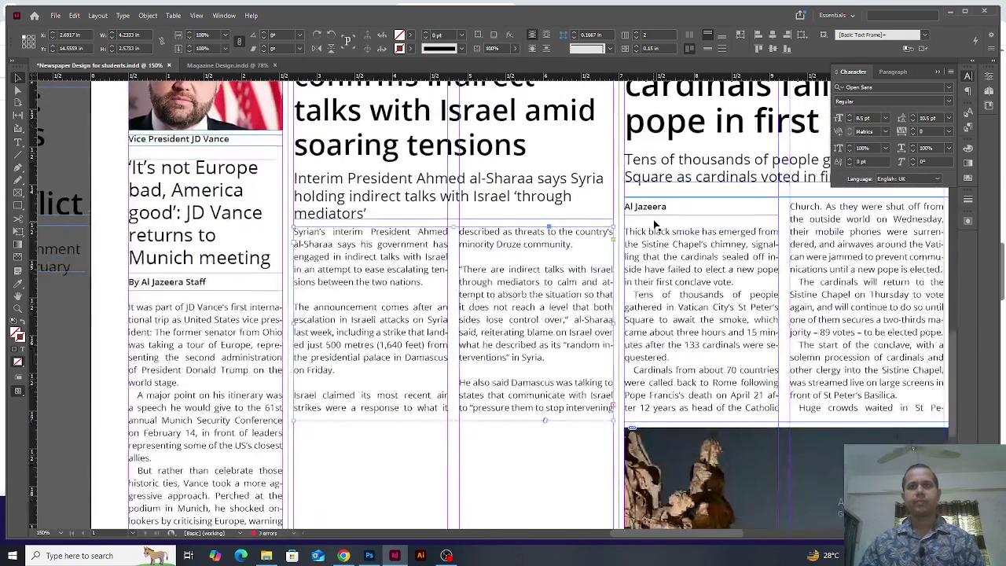
{"action": "triple_click", "coordinate": [671, 210]}
{"action": "key", "text": "ctrl+c"}
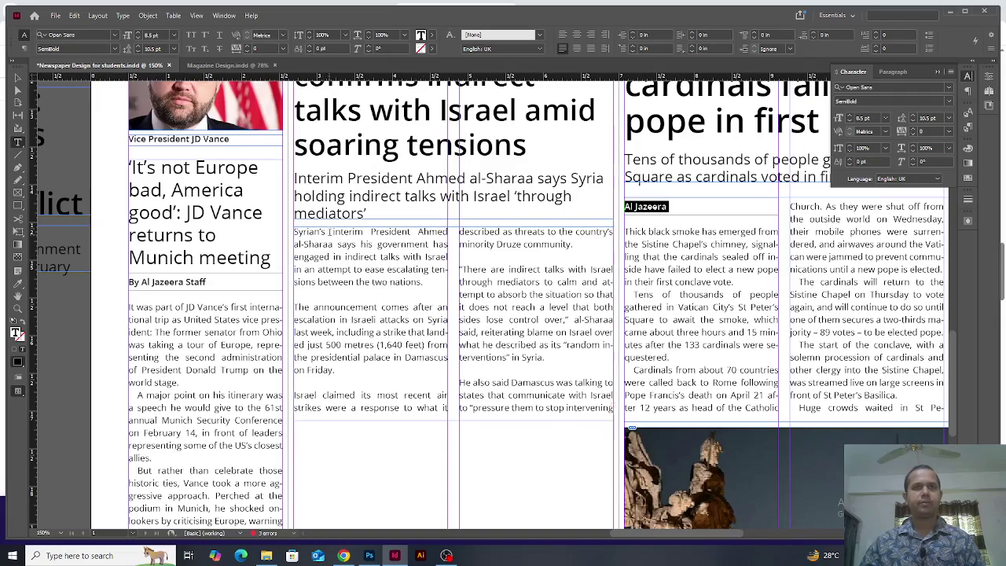
{"action": "left_click", "coordinate": [331, 232]}
{"action": "key", "text": "Home"}
{"action": "key", "text": "Return"}
{"action": "key", "text": "Return"}
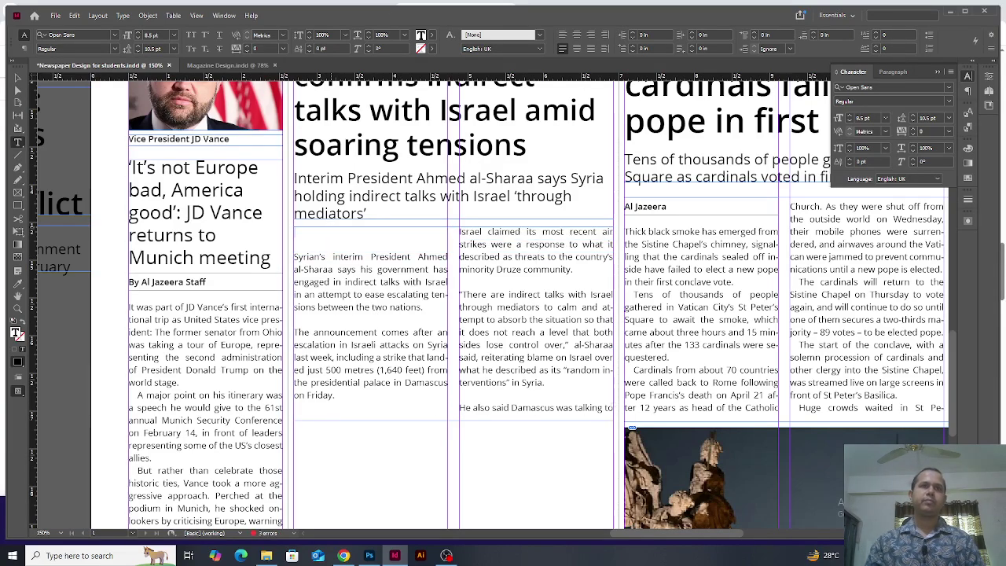
{"action": "key", "text": "ctrl+v"}
{"action": "key", "text": "Delete"}
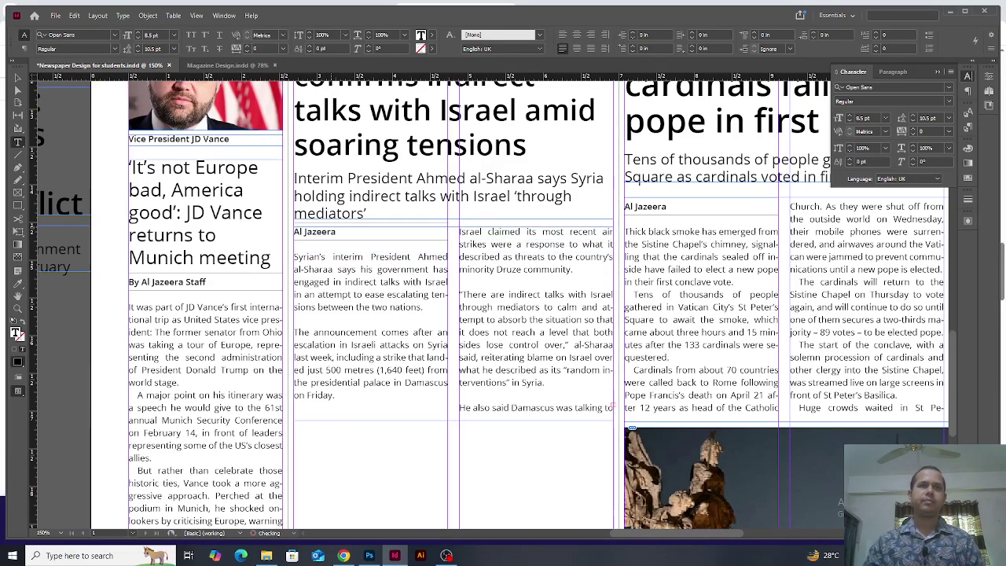
Step: Lengthen the Syria body frame to about 4.78 in and give its paragraphs the JD Vance story's indented body formatting
{"action": "key", "text": "Escape"}
{"action": "scroll", "coordinate": [469, 422], "scroll_direction": "down", "scroll_amount": 3}
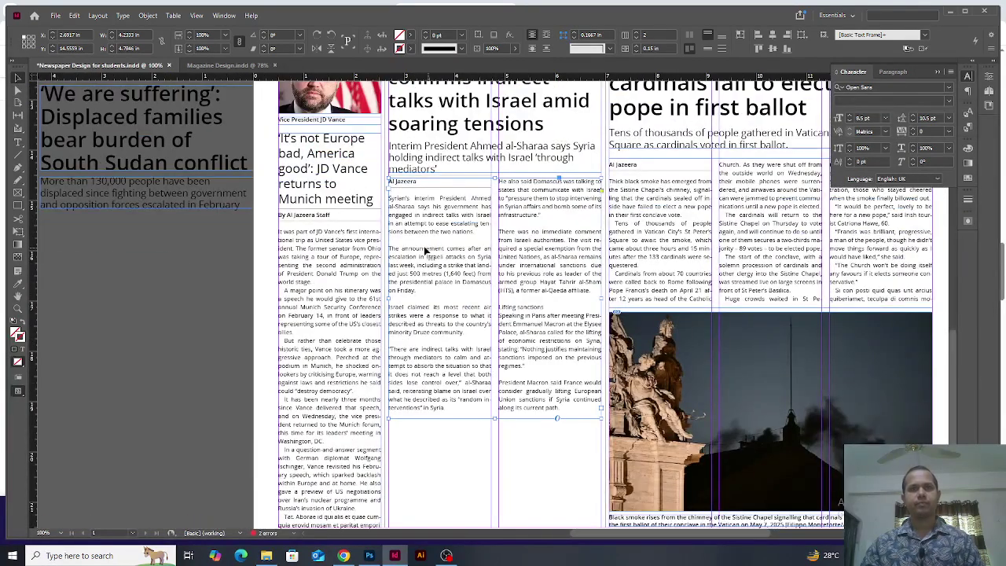
{"action": "key", "text": "t"}
{"action": "left_click", "coordinate": [420, 238]}
{"action": "key", "text": "ctrl+a"}
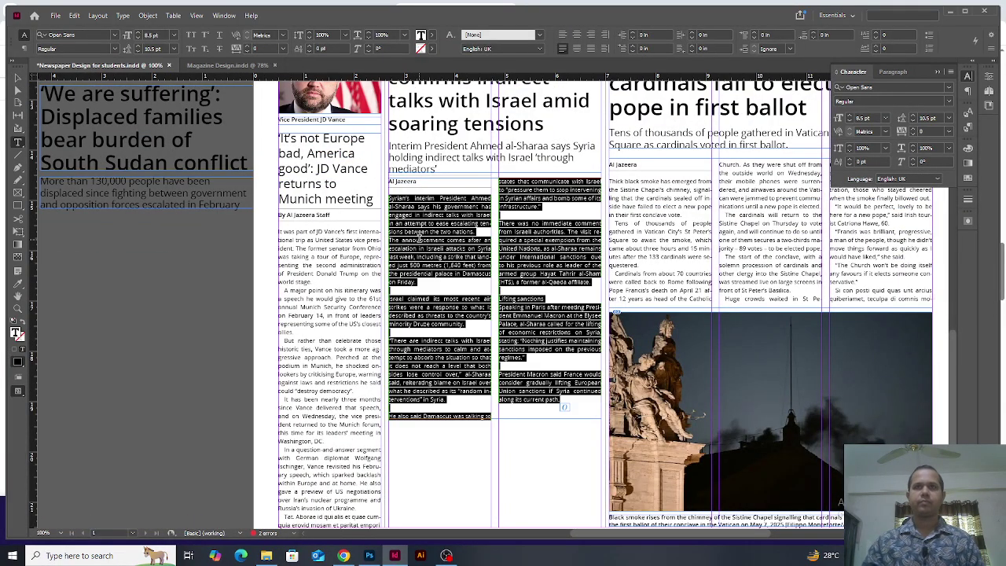
{"action": "left_click", "coordinate": [18, 286]}
{"action": "left_click", "coordinate": [328, 316]}
Step: Remove the first-line indent from the Syria story's opening paragraph
{"action": "left_click", "coordinate": [535, 448]}
{"action": "key", "text": "t"}
{"action": "triple_click", "coordinate": [440, 199]}
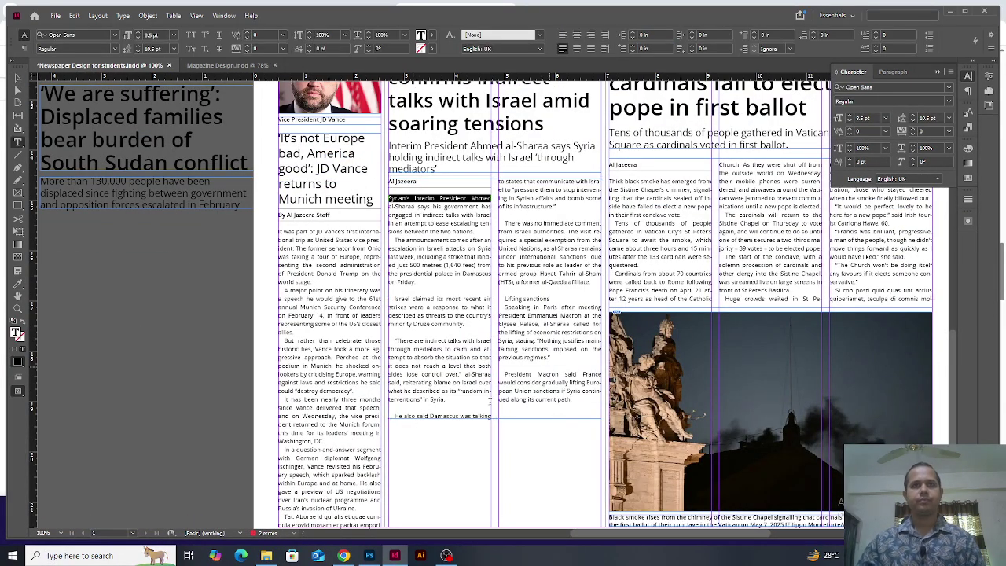
Step: Delete the blank lines and the "Lifting sanctions" subheading from the Syria story and shorten its frame to balance the two columns
{"action": "left_click", "coordinate": [412, 289]}
{"action": "key", "text": "BackSpace"}
{"action": "left_click", "coordinate": [418, 324]}
{"action": "key", "text": "BackSpace"}
{"action": "left_click", "coordinate": [416, 391]}
{"action": "key", "text": "BackSpace"}
{"action": "left_click", "coordinate": [513, 190]}
{"action": "key", "text": "BackSpace"}
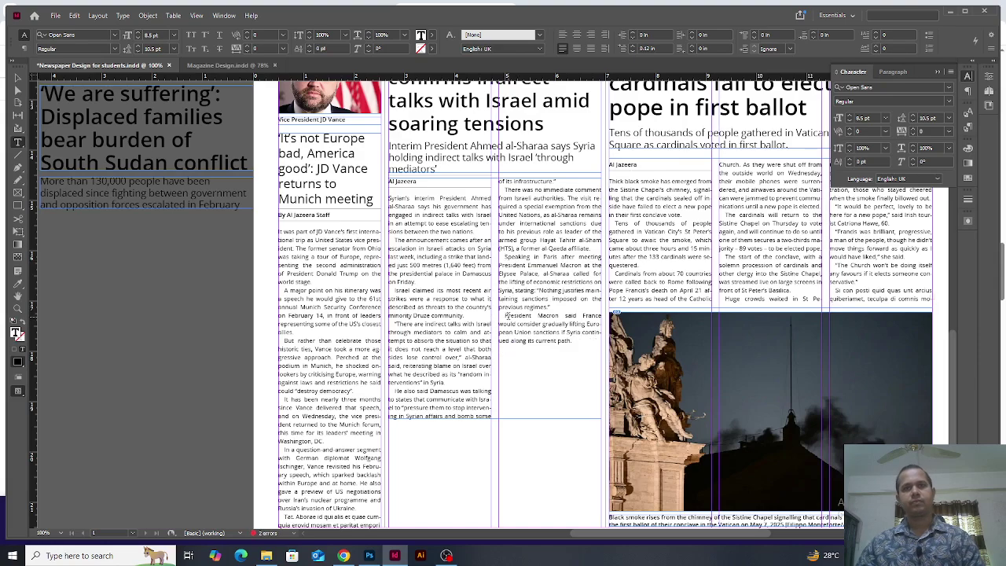
{"action": "key", "text": "Escape"}
{"action": "left_click_drag", "start_coordinate": [496, 418], "coordinate": [494, 385]}
Step: Set the tracking of the Syria story paragraph beginning "The announcement comes after" to -25
{"action": "double_click", "coordinate": [434, 257]}
{"action": "triple_click", "coordinate": [434, 257]}
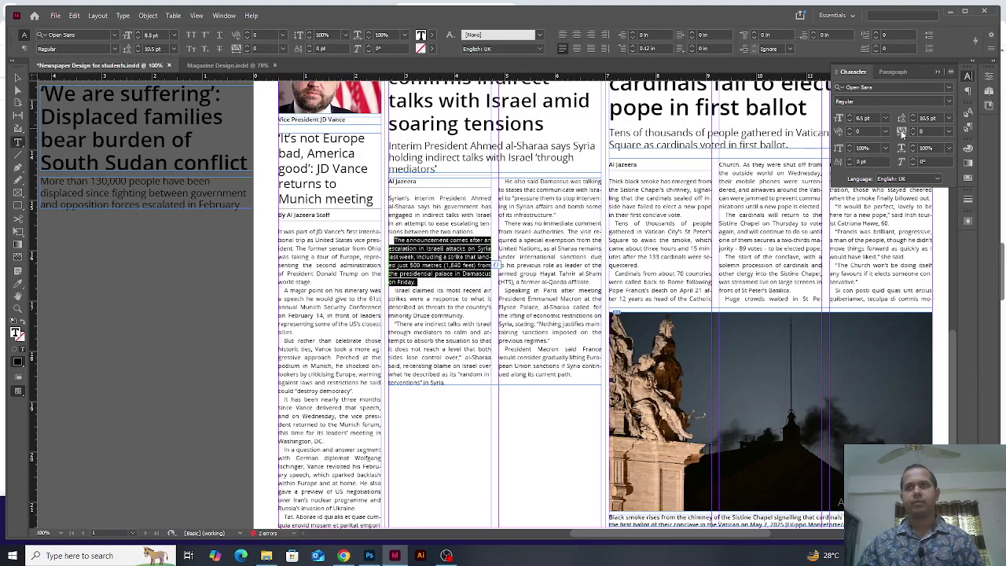
{"action": "left_click", "coordinate": [948, 132]}
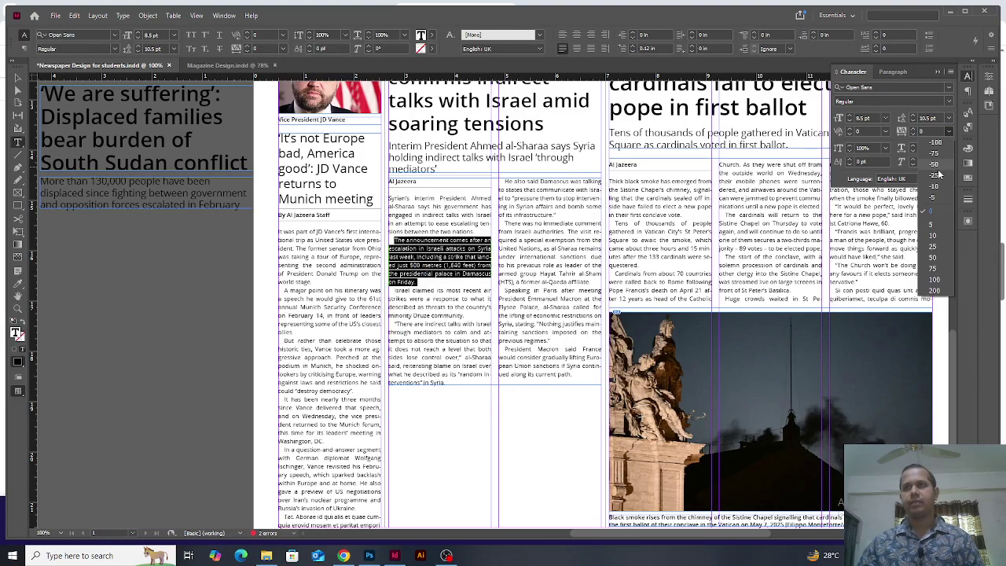
{"action": "left_click", "coordinate": [933, 179]}
{"action": "left_click", "coordinate": [517, 374]}
{"action": "key", "text": "Escape"}
{"action": "double_click", "coordinate": [496, 385]}
{"action": "left_click", "coordinate": [511, 397]}
{"action": "left_click_drag", "start_coordinate": [510, 397], "coordinate": [547, 487]}
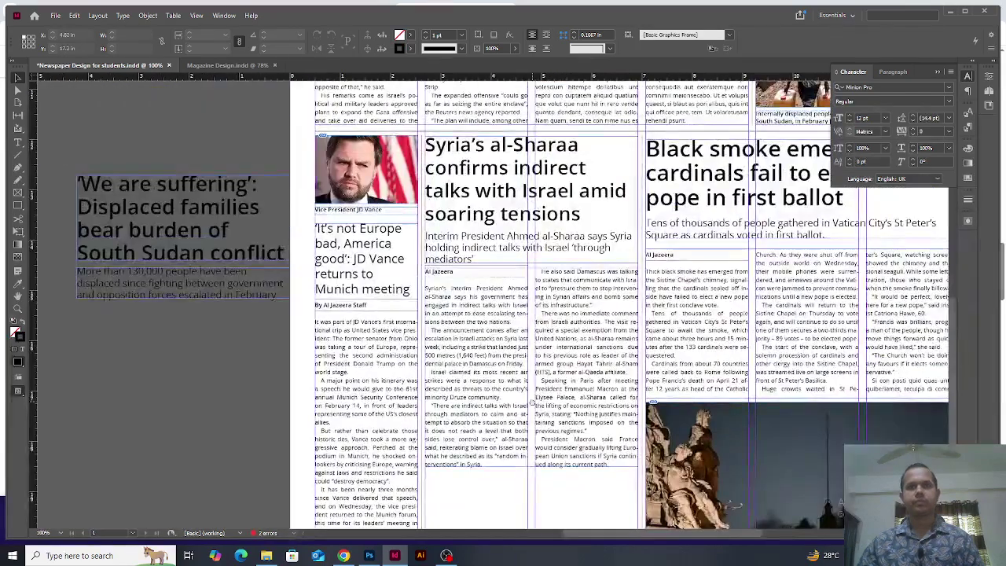
Step: Delete the "Interim President Ahmed al-Sharaa says Syria" summary text beneath the Syria headline
{"action": "double_click", "coordinate": [520, 232]}
{"action": "triple_click", "coordinate": [519, 233]}
{"action": "key", "text": "BackSpace"}
{"action": "key", "text": "Escape"}
{"action": "left_click", "coordinate": [551, 299]}
Step: Raise the Syria body frame to just below its headline and bring its lower edge up to keep both columns balanced
{"action": "key", "text": "ctrl+alt+apostrophe"}
{"action": "left_click_drag", "start_coordinate": [551, 298], "coordinate": [550, 263]}
{"action": "left_click_drag", "start_coordinate": [560, 332], "coordinate": [465, 313]}
{"action": "left_click", "coordinate": [469, 454]}
{"action": "left_click_drag", "start_coordinate": [470, 455], "coordinate": [464, 382]}
{"action": "key", "text": "ctrl+alt+apostrophe"}
{"action": "key", "text": "ctrl+0"}
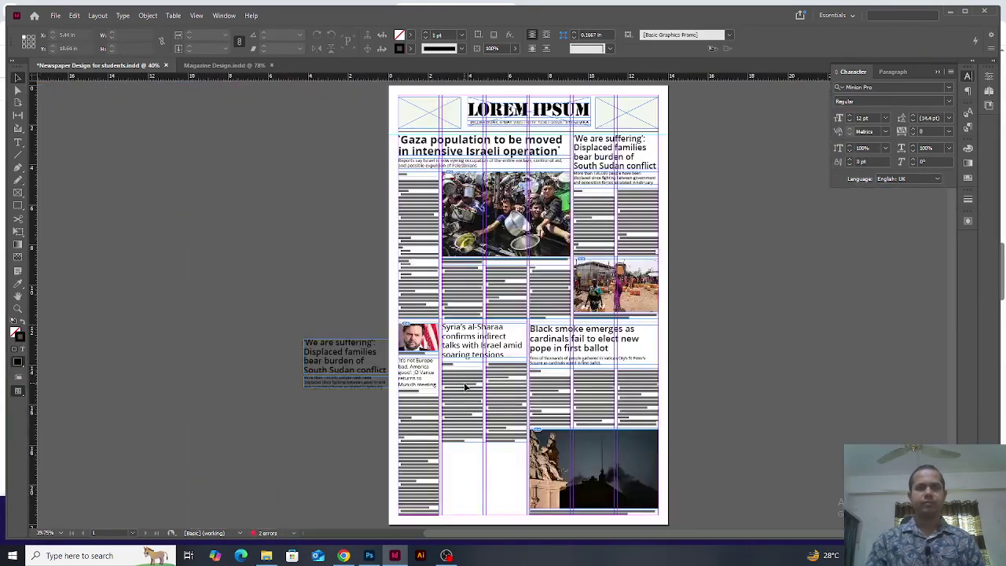
Step: Copy the headline "Information war: Are India and Pakistan telling the truth about attacks?" from Chrome into a two-column-wide frame in InDesign below the Syria story
{"action": "key", "text": "alt+Tab"}
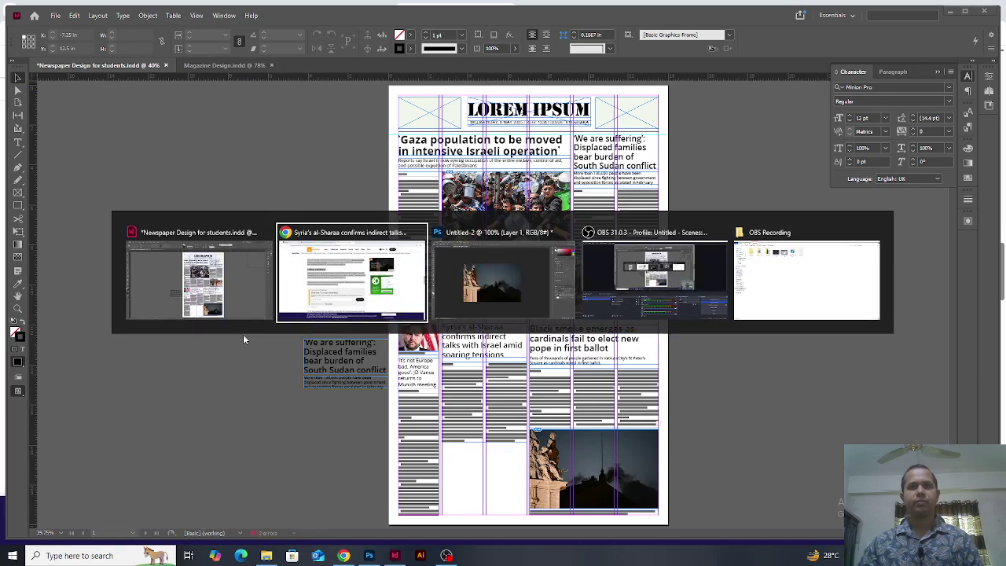
{"action": "scroll", "coordinate": [326, 316], "scroll_direction": "down", "scroll_amount": 1}
{"action": "scroll", "coordinate": [326, 316], "scroll_direction": "down", "scroll_amount": 2}
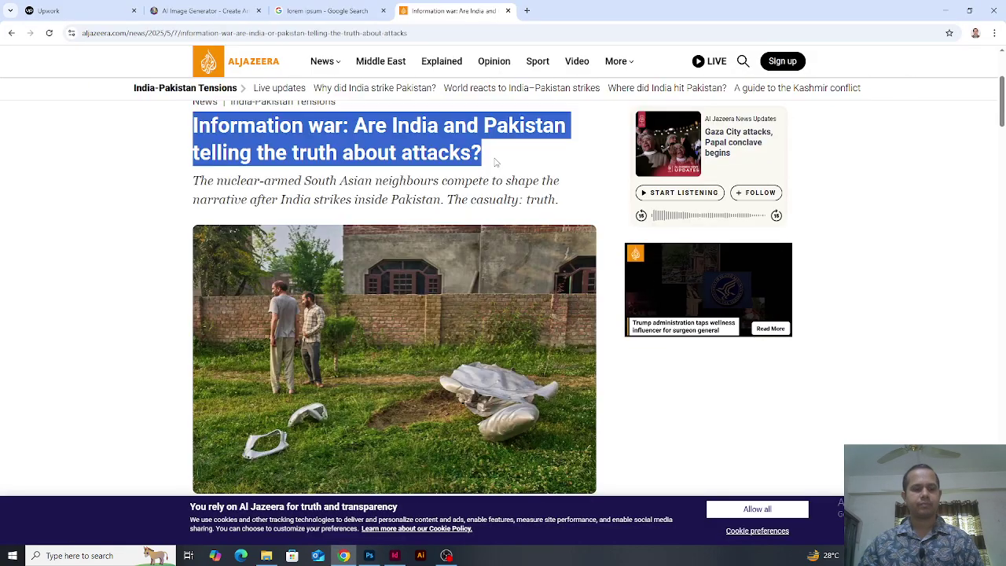
{"action": "key", "text": "alt+Tab"}
{"action": "scroll", "coordinate": [348, 301], "scroll_direction": "up", "scroll_amount": 3}
{"action": "key", "text": "ctrl+v"}
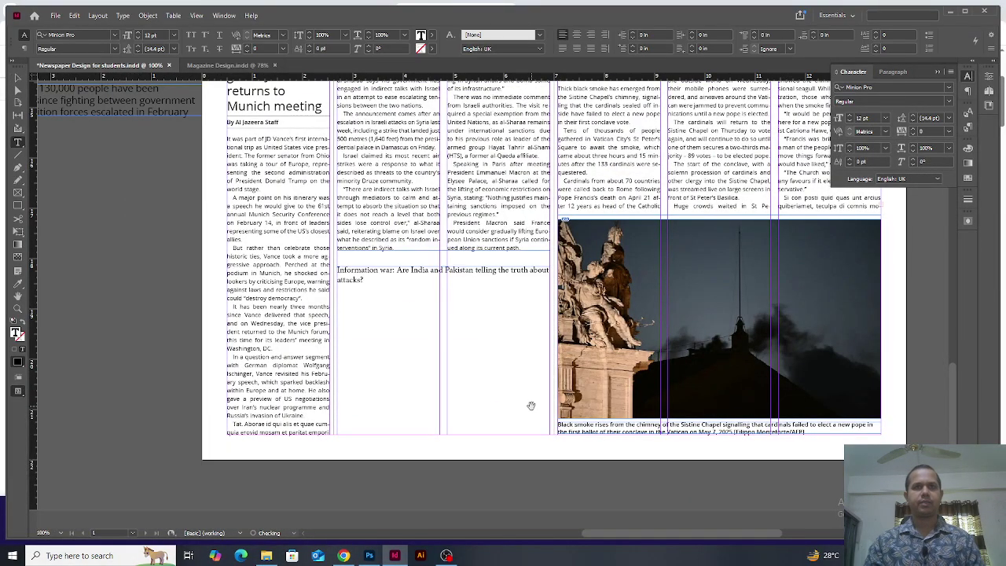
Step: Switch to Chrome and copy the body text of the India-Pakistan information war article
{"action": "key", "text": "alt+Tab"}
{"action": "left_click_drag", "start_coordinate": [193, 161], "coordinate": [271, 487]}
{"action": "scroll", "coordinate": [295, 330], "scroll_direction": "down", "scroll_amount": 8}
{"action": "left_click_drag", "start_coordinate": [289, 347], "coordinate": [290, 346]}
{"action": "scroll", "coordinate": [291, 346], "scroll_direction": "down", "scroll_amount": 6}
{"action": "key", "text": "ctrl+c"}
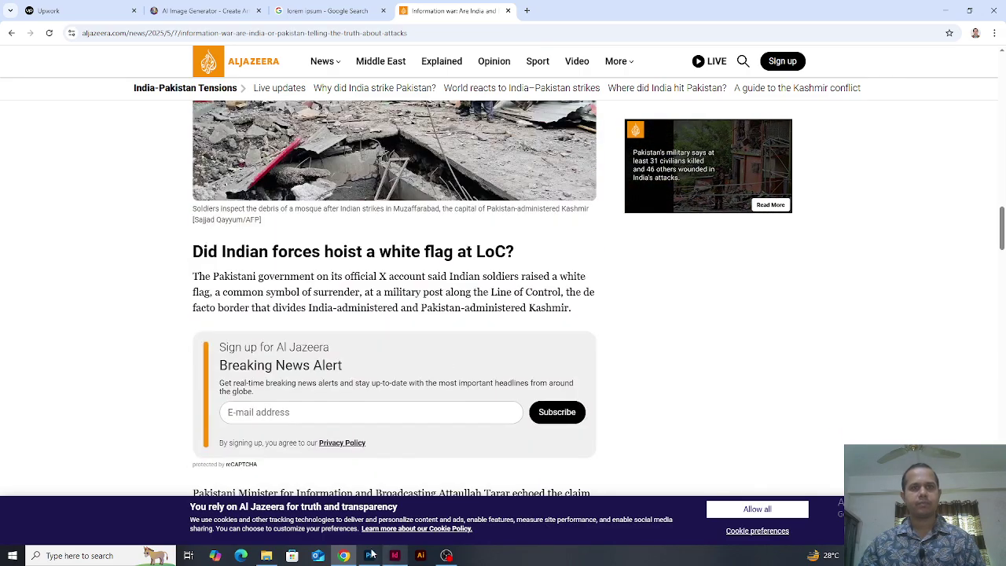
Step: Back in InDesign, paste the article text below the Information war headline and apply the JD Vance story's body formatting to the frame
{"action": "key", "text": "alt+Tab"}
{"action": "key", "text": "ctrl+v"}
{"action": "left_click", "coordinate": [260, 246]}
{"action": "left_click", "coordinate": [17, 142]}
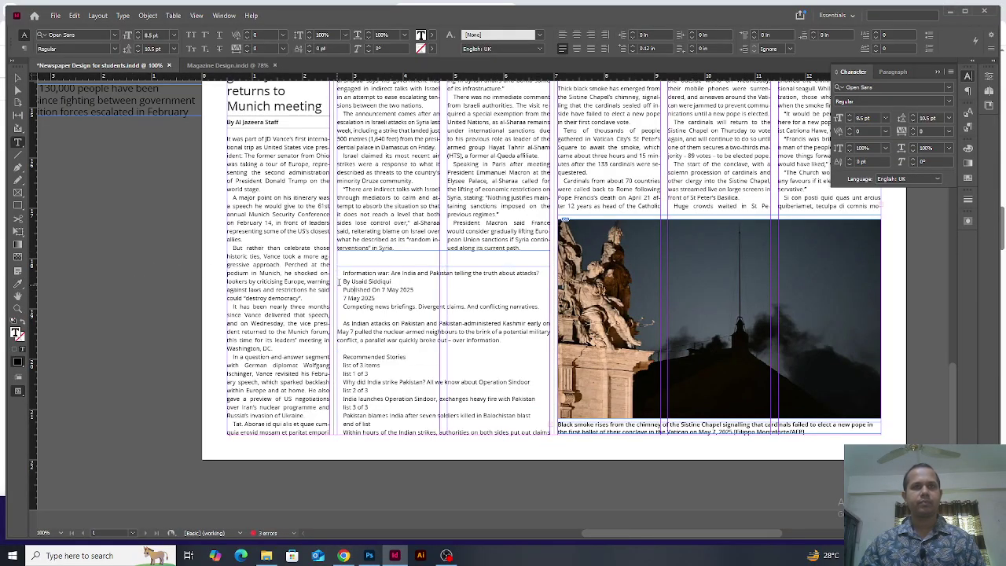
Step: Delete the author, date and introductory lines and the "Recommended Stories" list from the Information war text
{"action": "key", "text": "BackSpace"}
{"action": "left_click_drag", "start_coordinate": [343, 281], "coordinate": [343, 388]}
{"action": "key", "text": "BackSpace"}
{"action": "key", "text": "BackSpace"}
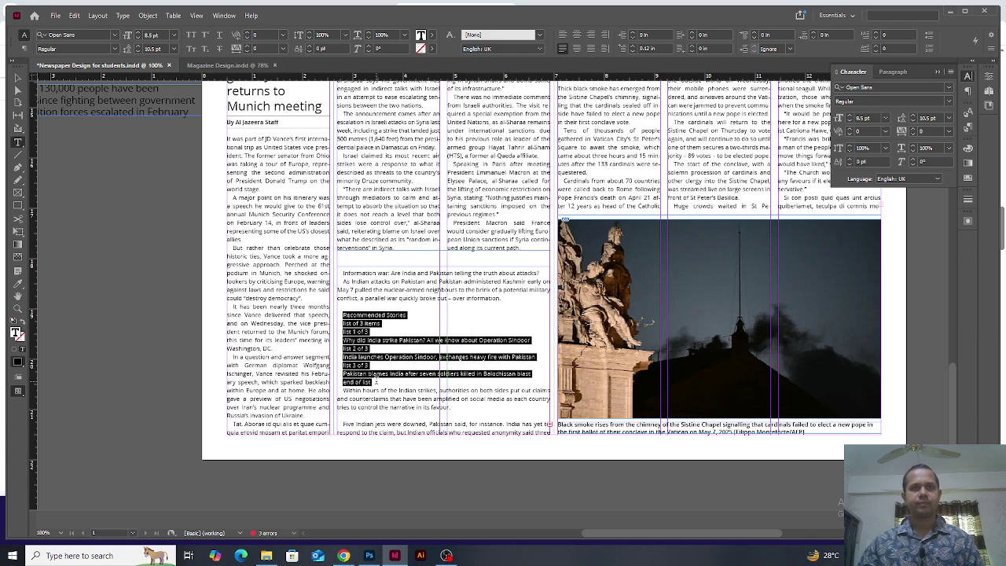
{"action": "key", "text": "BackSpace"}
Step: Split the Information war text frame into 2 columns
{"action": "key", "text": "Escape"}
{"action": "left_click", "coordinate": [638, 33]}
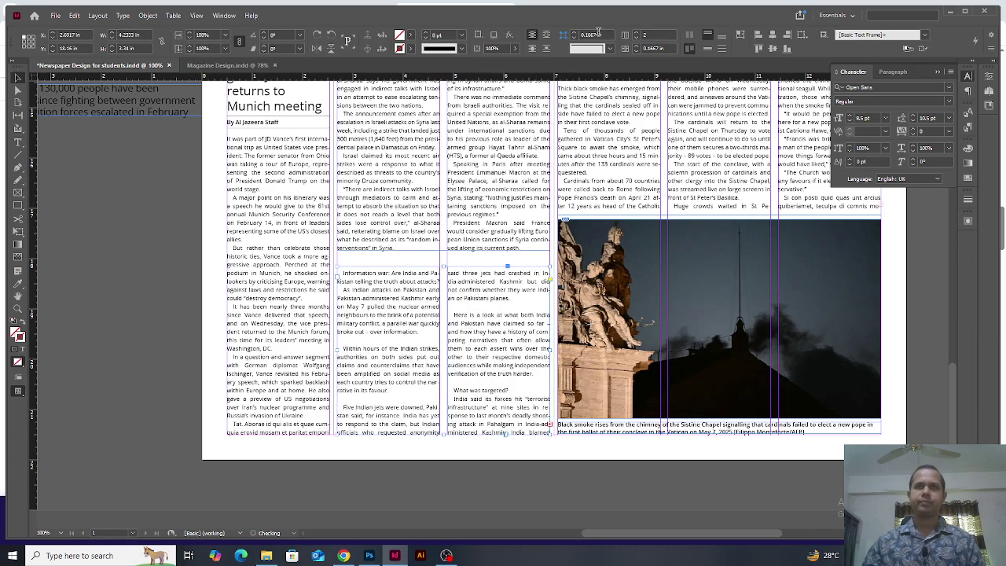
{"action": "key", "text": "ctrl+alt+apostrophe"}
{"action": "key", "text": "ctrl+alt+apostrophe"}
Step: Lower the top of the Information war body frame and move the headline text into its own frame above it
{"action": "triple_click", "coordinate": [398, 273]}
{"action": "key", "text": "Escape"}
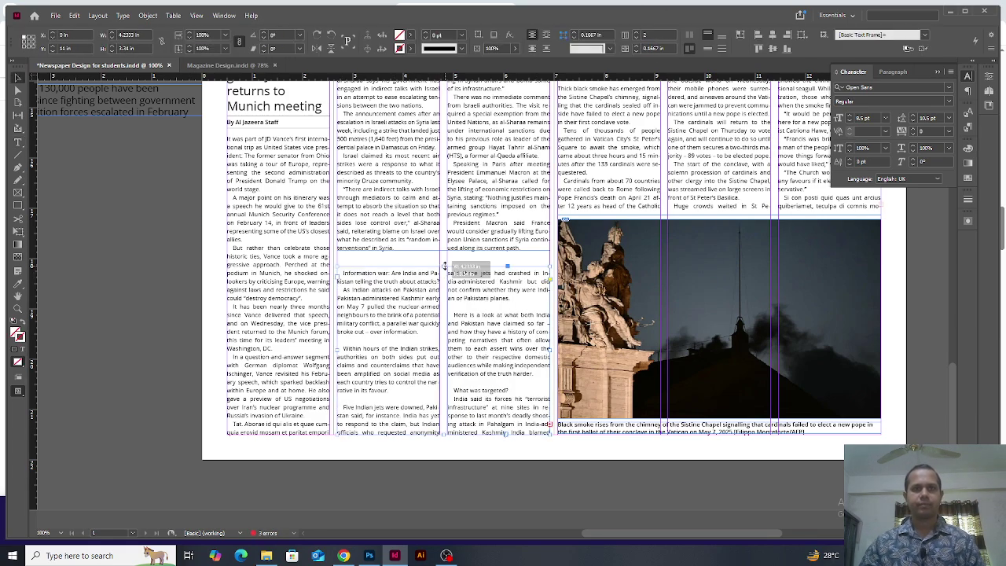
{"action": "triple_click", "coordinate": [389, 338]}
{"action": "left_click_drag", "start_coordinate": [445, 265], "coordinate": [438, 341]}
{"action": "key", "text": "ctrl+x"}
{"action": "left_click_drag", "start_coordinate": [337, 261], "coordinate": [550, 317]}
{"action": "key", "text": "ctrl+v"}
Step: Give the Information war headline the same formatting as the Syria al-Sharaa headline
{"action": "scroll", "coordinate": [475, 446], "scroll_direction": "up", "scroll_amount": 3}
{"action": "key", "text": "ctrl+a"}
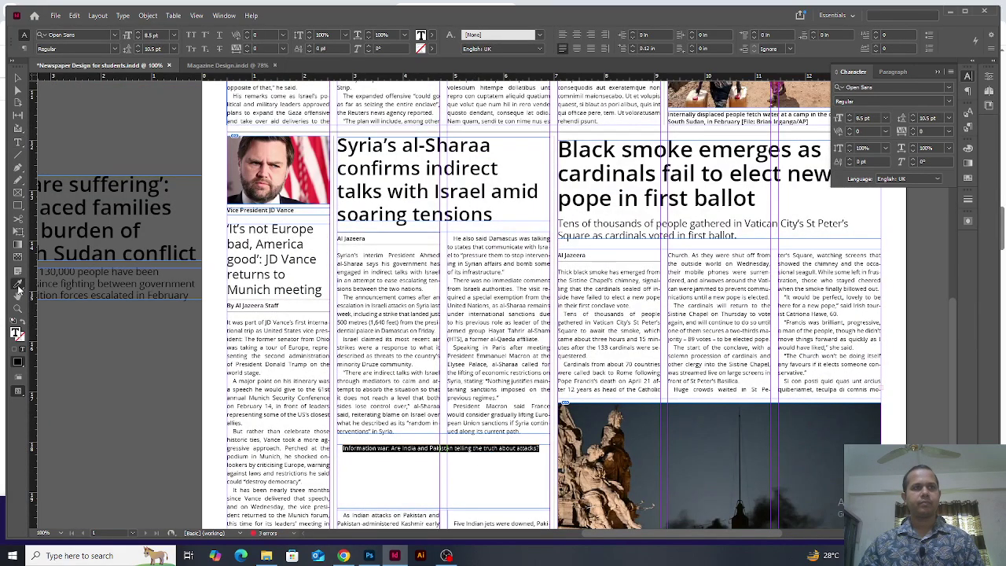
{"action": "left_click", "coordinate": [389, 148]}
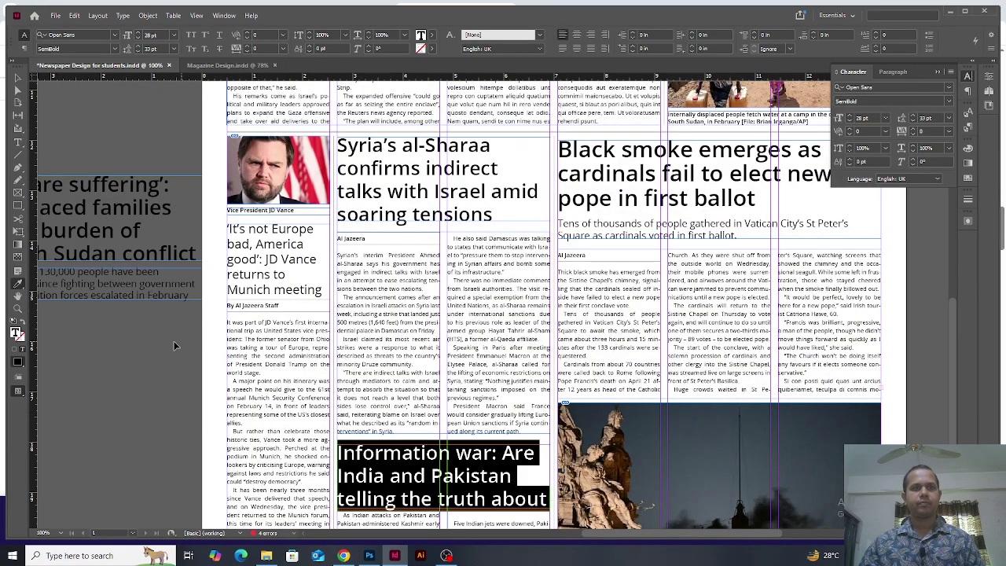
{"action": "key", "text": "Escape"}
{"action": "scroll", "coordinate": [430, 281], "scroll_direction": "down", "scroll_amount": 3}
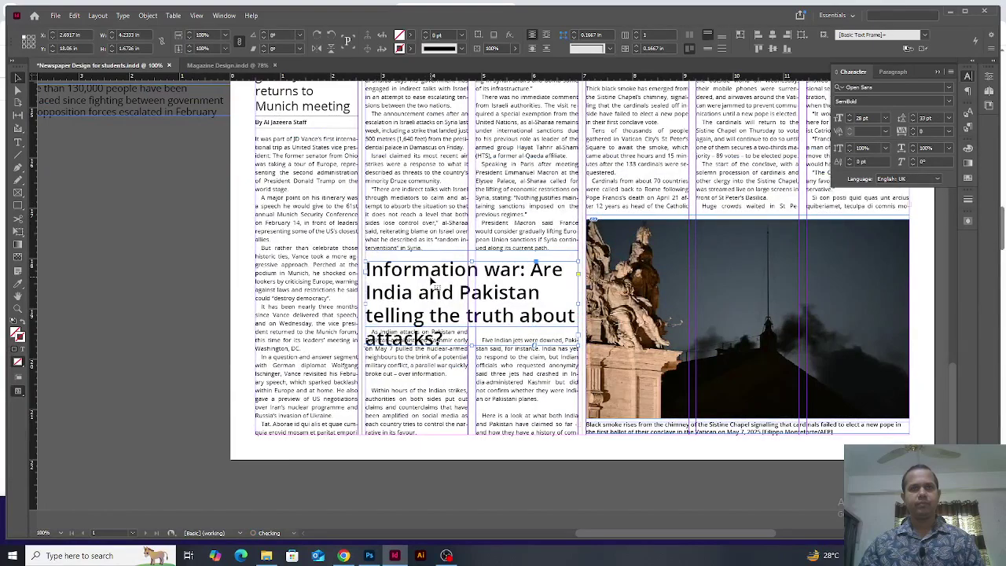
Step: Set the Information war headline to 24 pt with 26 pt leading and show the baseline grid
{"action": "double_click", "coordinate": [460, 297]}
{"action": "key", "text": "ctrl+a"}
{"action": "key", "text": "ctrl+shift+comma"}
{"action": "key", "text": "ctrl+shift+comma"}
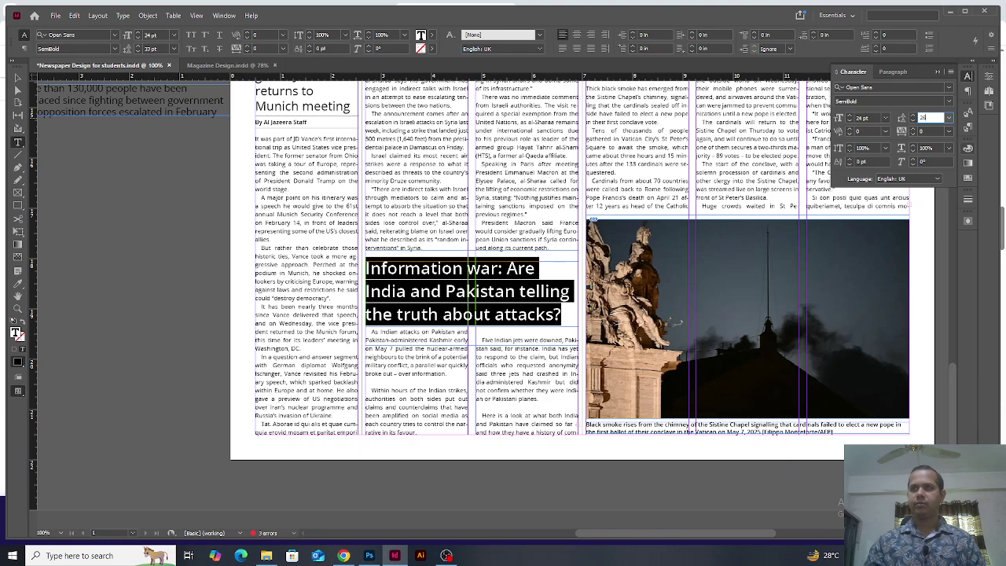
{"action": "key", "text": "Return"}
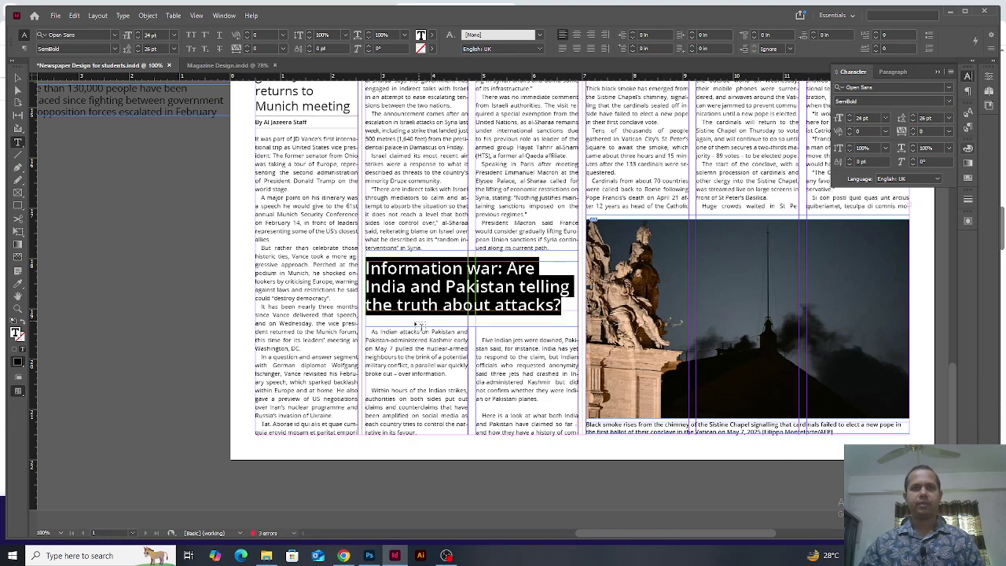
{"action": "key", "text": "Escape"}
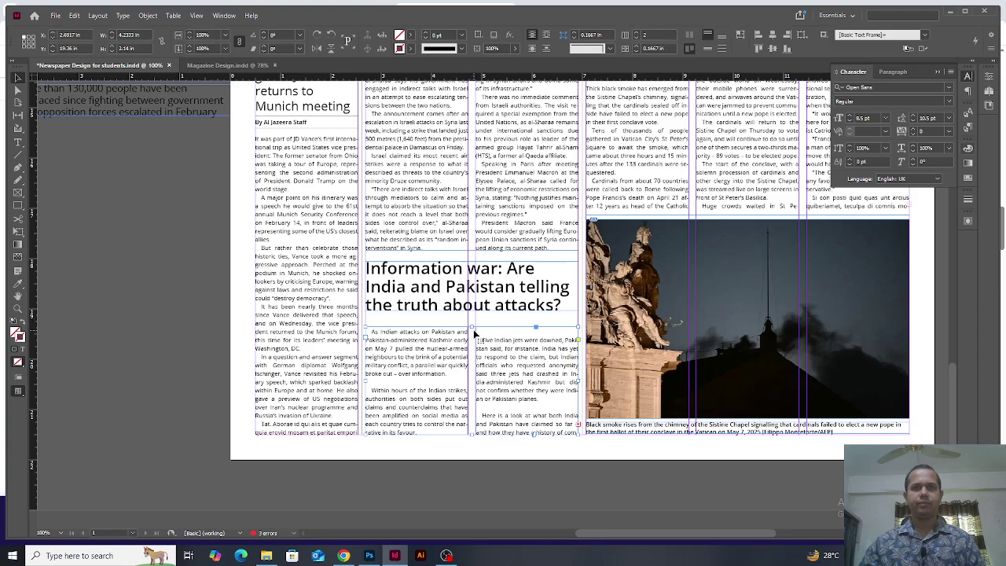
{"action": "key", "text": "ctrl+alt+apostrophe"}
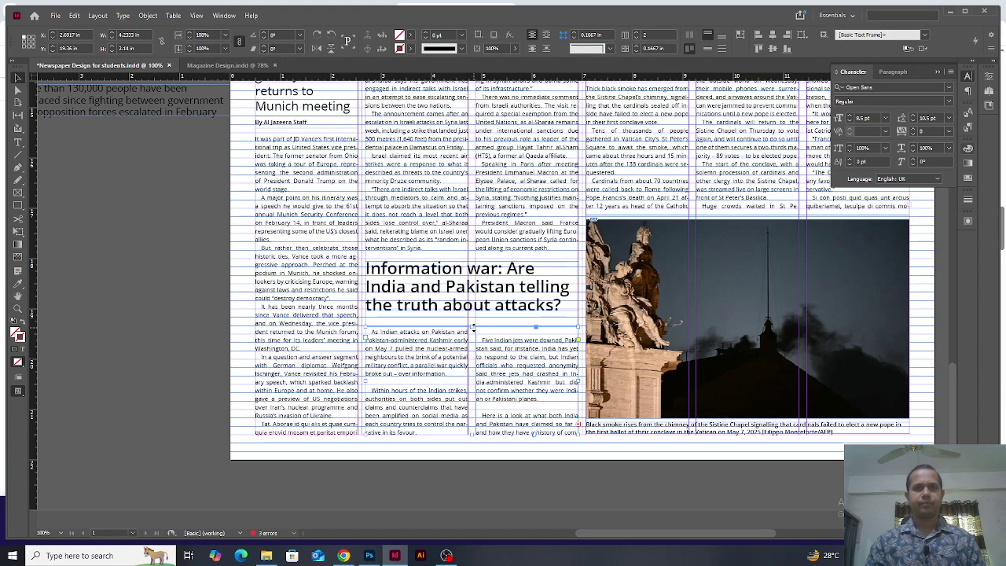
{"action": "left_click_drag", "start_coordinate": [472, 327], "coordinate": [471, 315]}
Step: Set the leading of the Information war headline to 28 pt
{"action": "double_click", "coordinate": [471, 305]}
{"action": "key", "text": "ctrl+a"}
{"action": "left_click", "coordinate": [903, 118]}
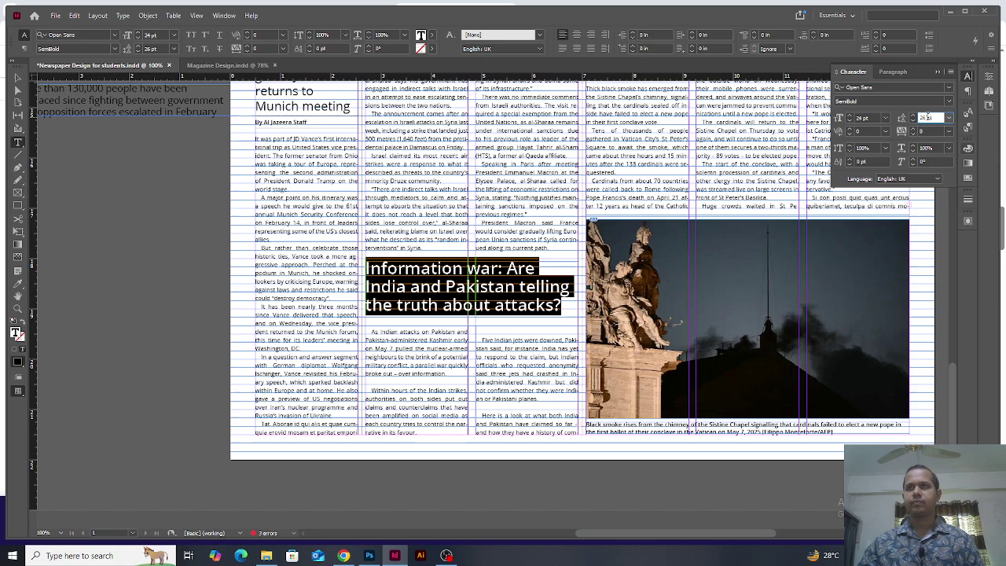
{"action": "type", "text": "28"}
{"action": "key", "text": "Return"}
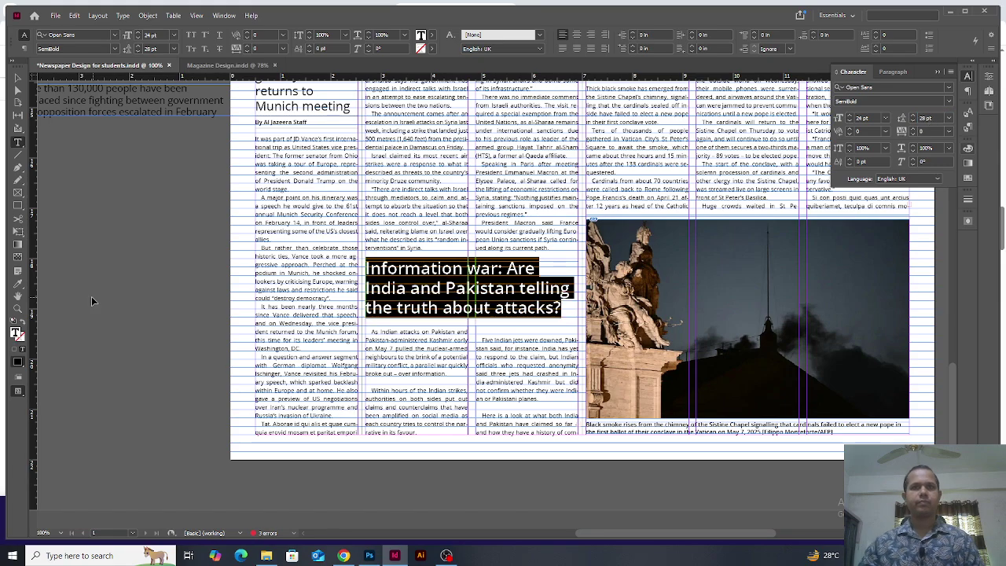
Step: Add the "Al Jazeera" byline and a blank line above the Information war body text, and set the opening paragraph's first-line indent to 0
{"action": "triple_click", "coordinate": [570, 197]}
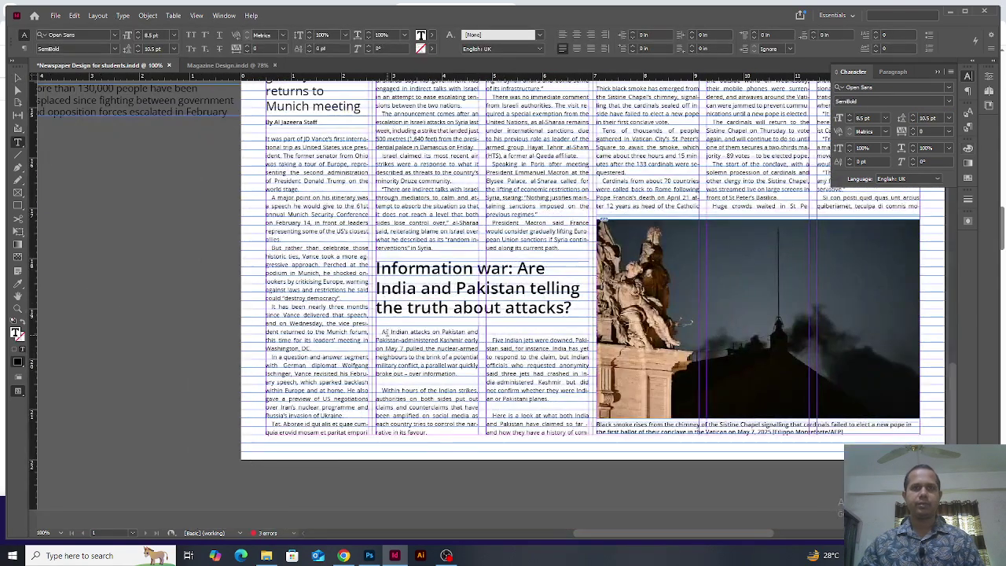
{"action": "left_click", "coordinate": [383, 333]}
{"action": "key", "text": "ctrl+v"}
{"action": "key", "text": "Return"}
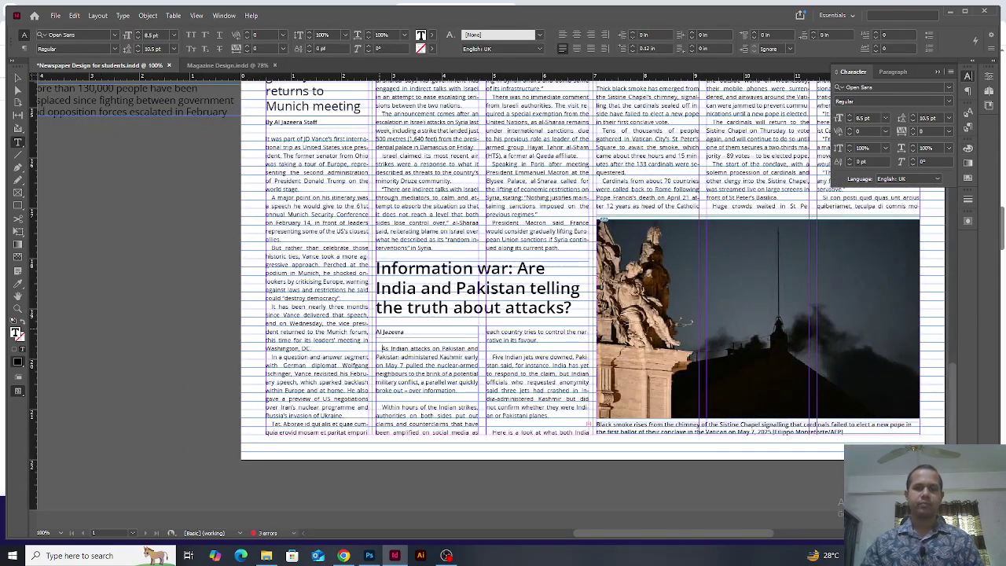
{"action": "type", "text": "0"}
{"action": "key", "text": "Return"}
Step: Delete the blank lines between the paragraphs of the Information war body text
{"action": "left_click", "coordinate": [385, 404]}
{"action": "key", "text": "BackSpace"}
{"action": "left_click", "coordinate": [494, 346]}
{"action": "key", "text": "BackSpace"}
{"action": "left_click", "coordinate": [493, 414]}
{"action": "key", "text": "BackSpace"}
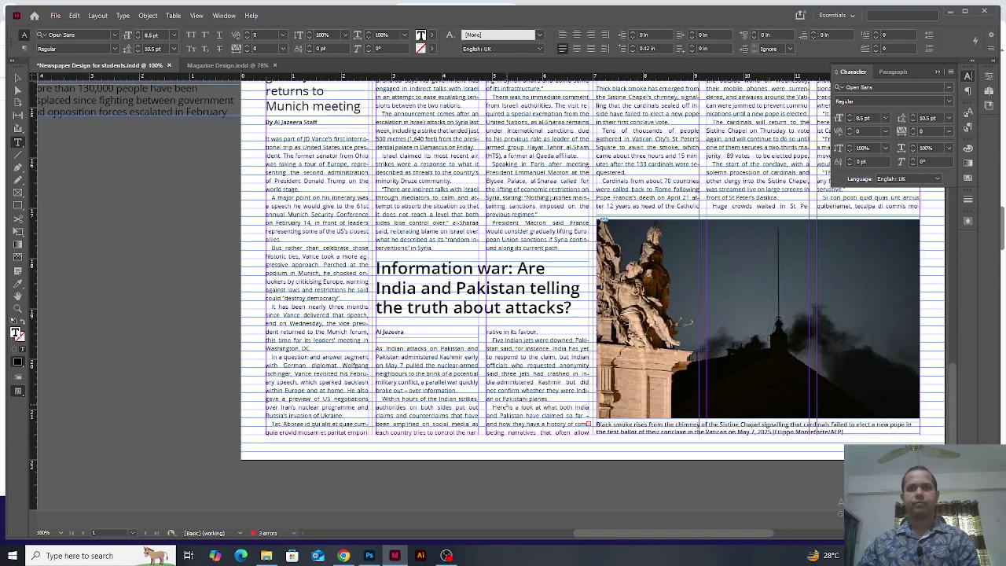
Step: Move the Information war headline slightly down and tighten its leading
{"action": "key", "text": "ctrl+alt+apostrophe"}
{"action": "left_click", "coordinate": [418, 301]}
{"action": "left_click_drag", "start_coordinate": [418, 301], "coordinate": [418, 306]}
{"action": "left_click_drag", "start_coordinate": [482, 323], "coordinate": [482, 312]}
{"action": "double_click", "coordinate": [487, 294]}
{"action": "key", "text": "ctrl+a"}
{"action": "key", "text": "Return"}
{"action": "key", "text": "Escape"}
Step: Draw a thin horizontal rule across the two columns above the Information war headline and save the document
{"action": "key", "text": "ctrl+shift+a"}
{"action": "key", "text": "backslash"}
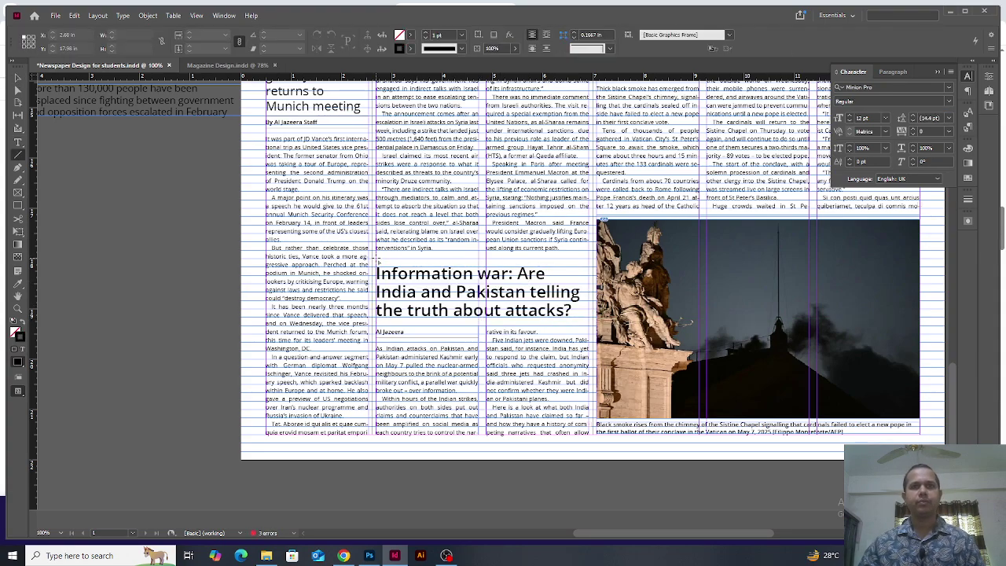
{"action": "left_click_drag", "start_coordinate": [376, 259], "coordinate": [589, 259]}
{"action": "double_click", "coordinate": [443, 35]}
{"action": "type", "text": "."}
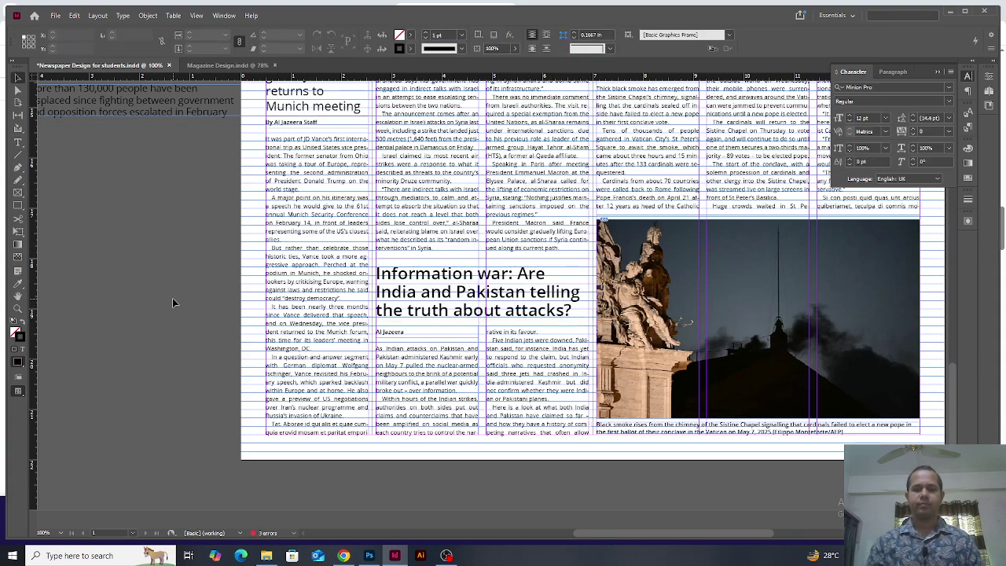
{"action": "key", "text": "ctrl+0"}
{"action": "key", "text": "ctrl+s"}
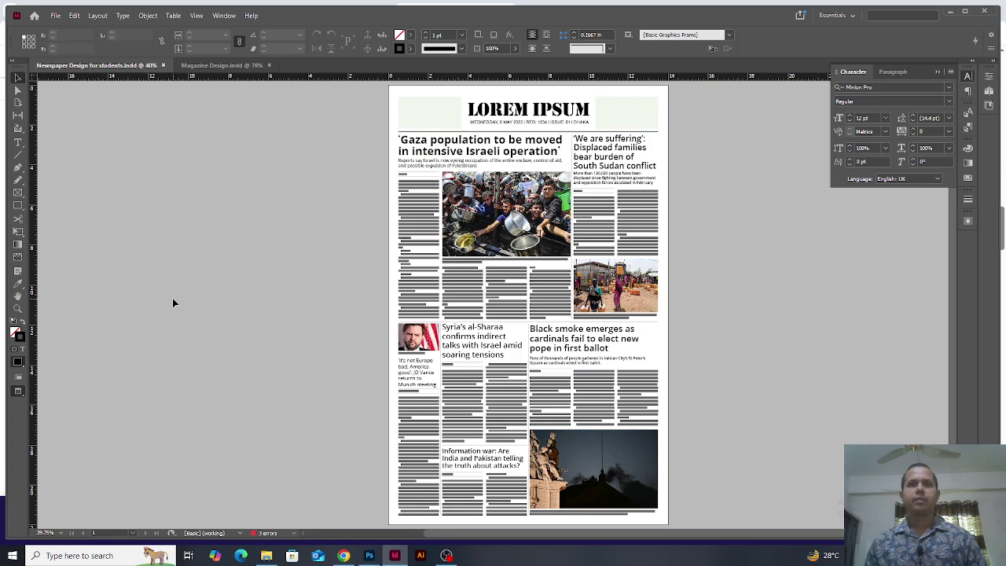